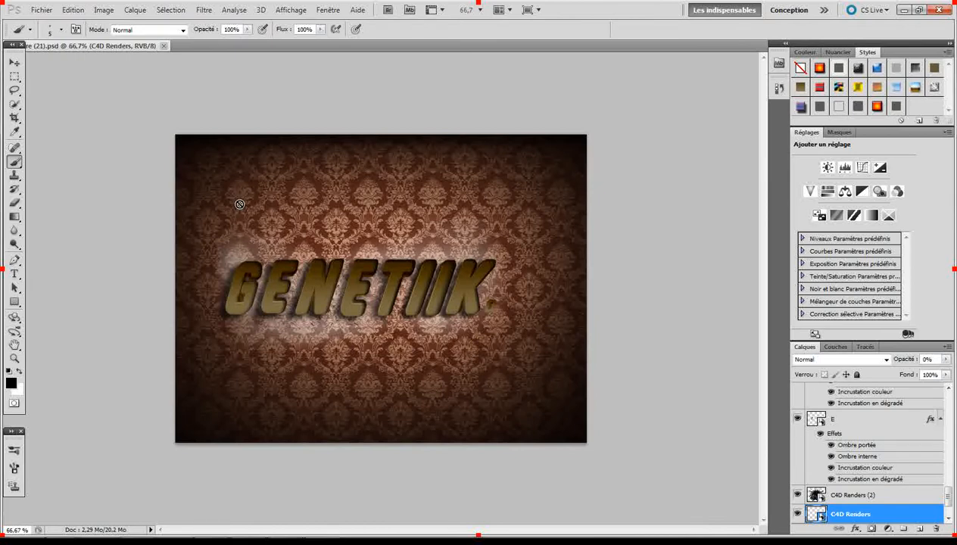
- Open the apple_rainbow_logo JPEG image from the Desktop (Bureau)
{"action": "left_click", "coordinate": [46, 11]}
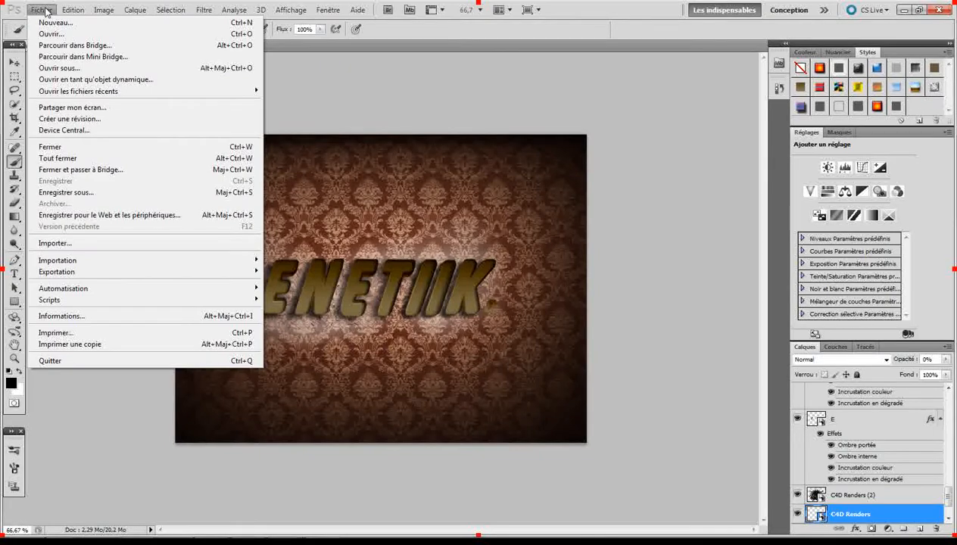
{"action": "left_click", "coordinate": [54, 33]}
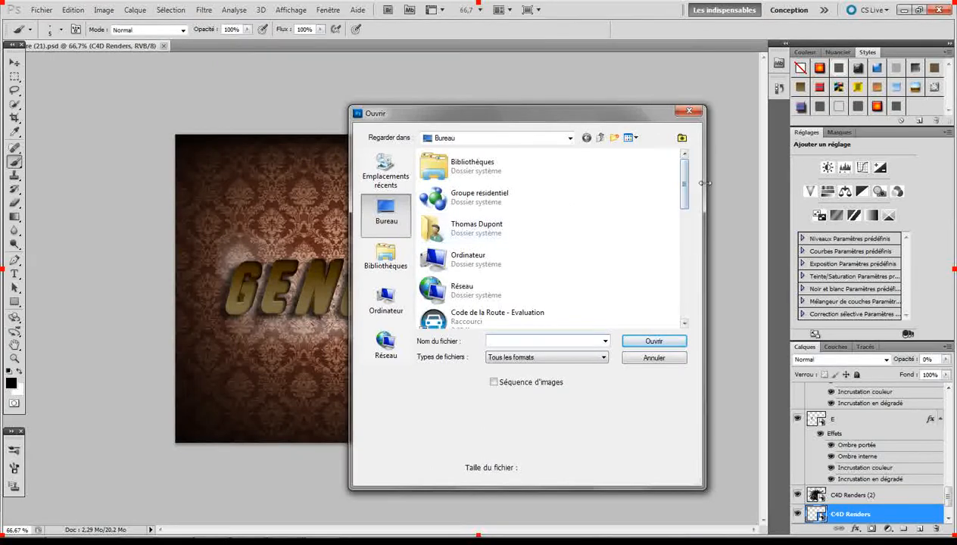
{"action": "scroll", "coordinate": [655, 265], "scroll_direction": "down", "scroll_amount": 10}
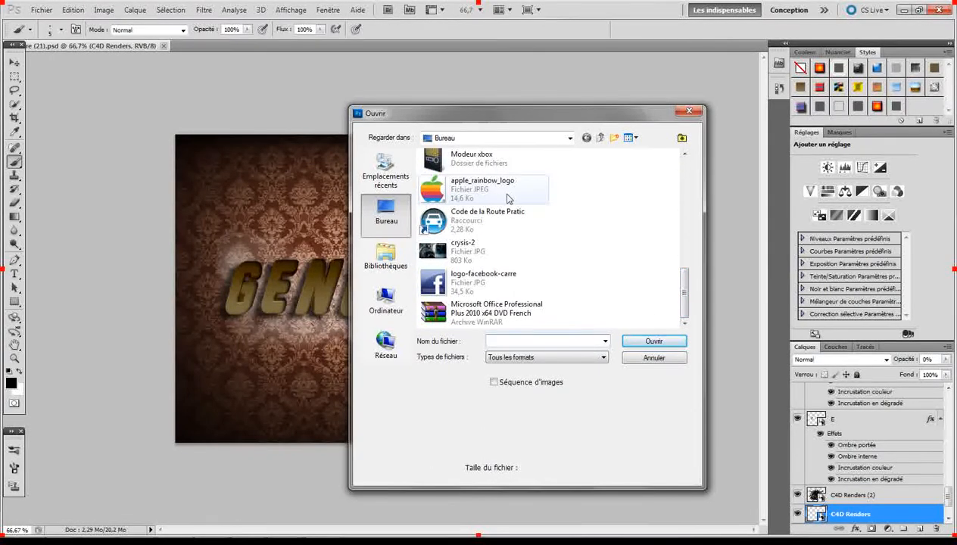
{"action": "left_click", "coordinate": [507, 196]}
{"action": "left_click", "coordinate": [636, 342]}
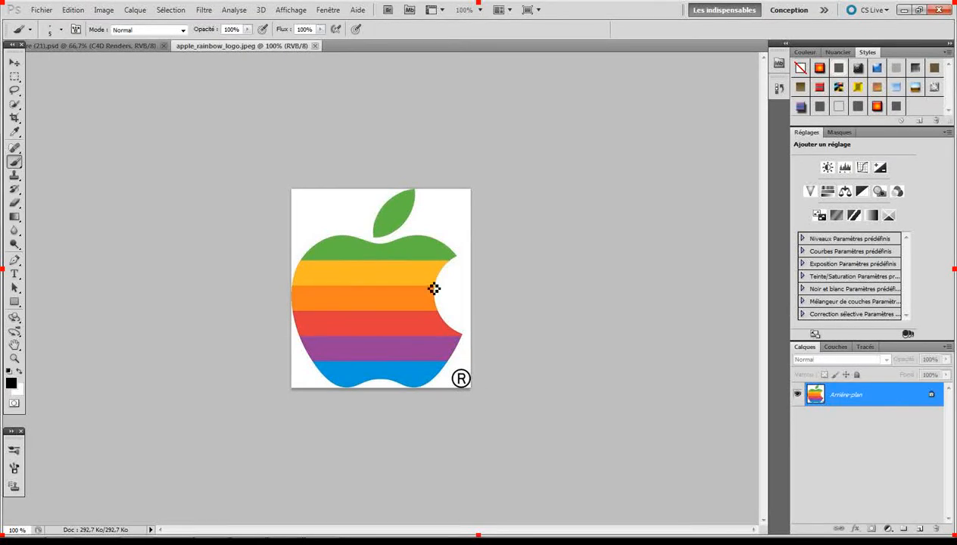
- Erase the white background around the apple and in its lower-left corner with the Magic Eraser (Gomme magique)
{"action": "key", "text": "ctrl+plus"}
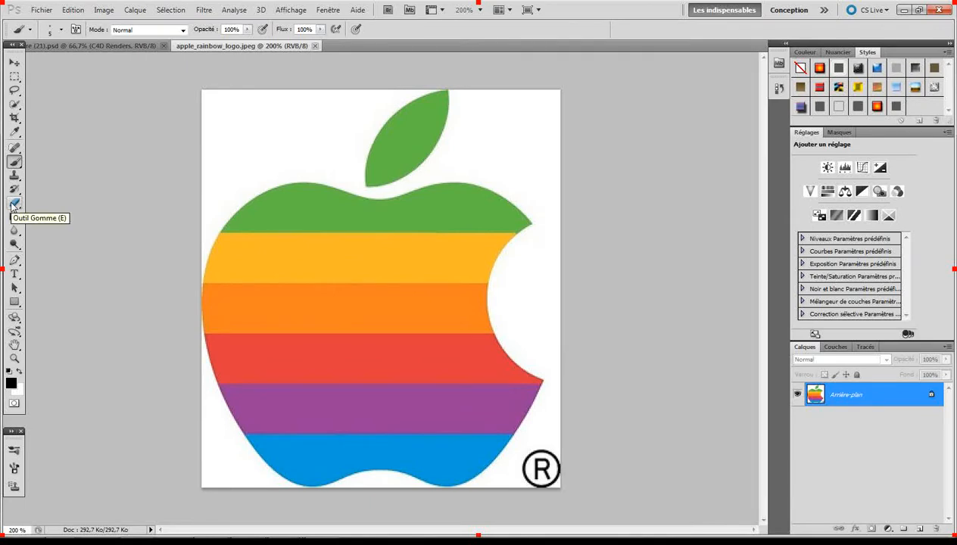
{"action": "left_click_drag", "start_coordinate": [13, 204], "coordinate": [64, 228]}
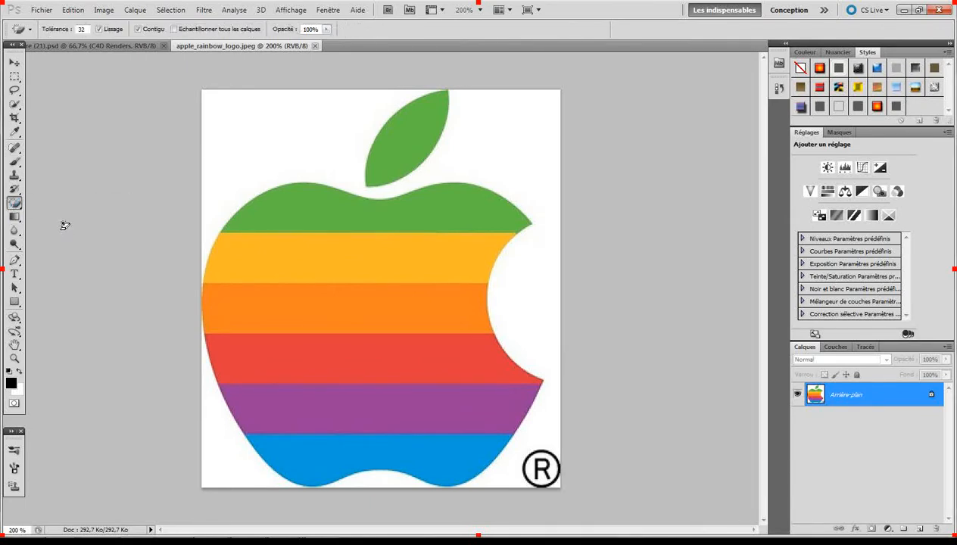
{"action": "left_click", "coordinate": [279, 121]}
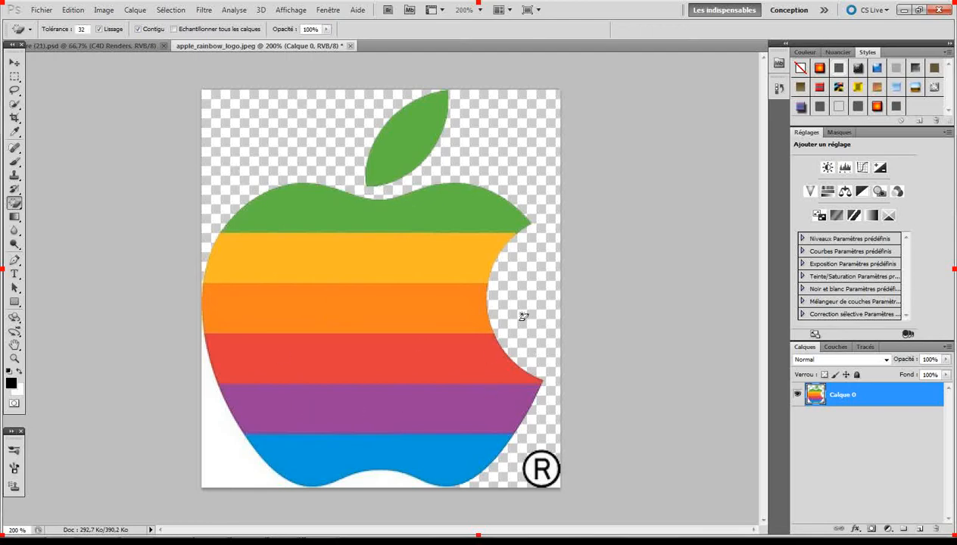
{"action": "left_click", "coordinate": [234, 452]}
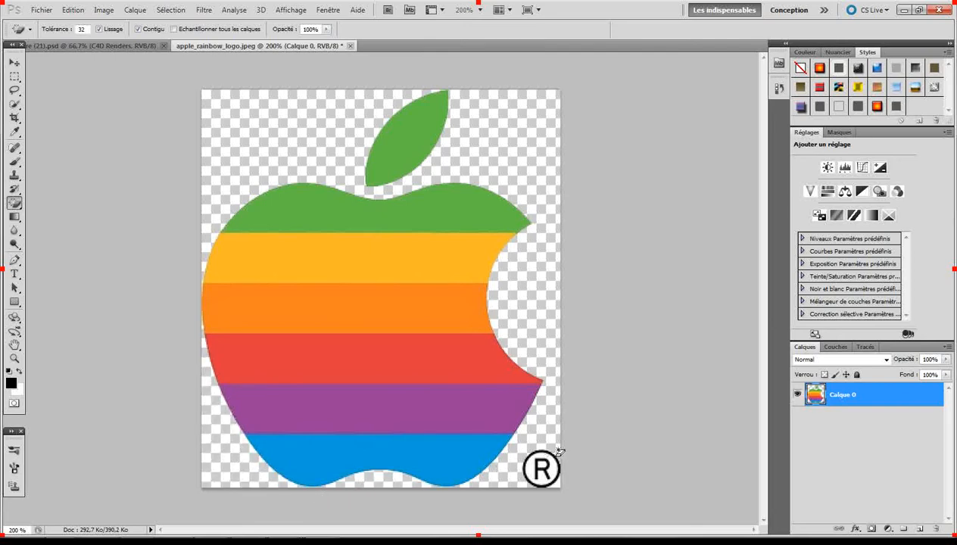
- Erase the ® symbol beside the apple's lower-right edge with the Magic Eraser
{"action": "left_click", "coordinate": [534, 468]}
{"action": "left_click", "coordinate": [534, 469]}
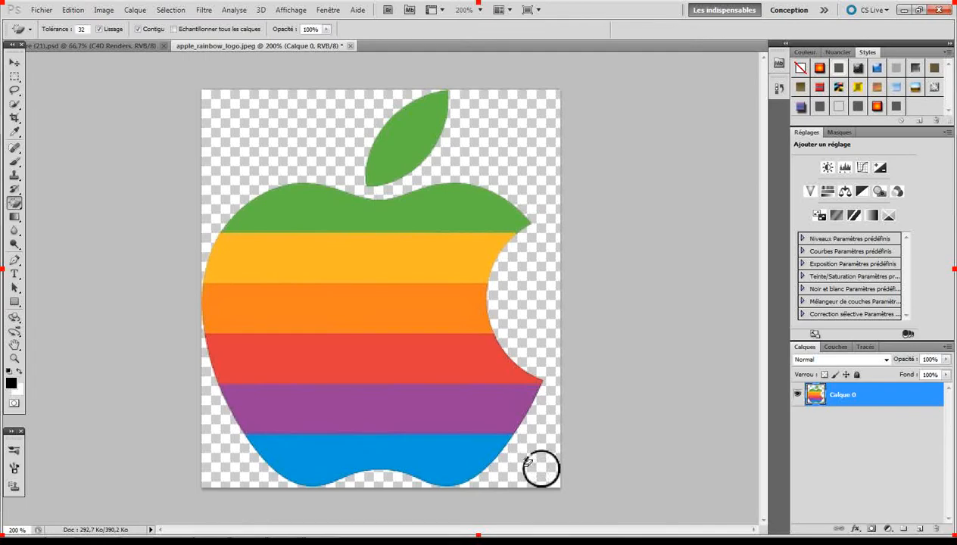
{"action": "left_click", "coordinate": [528, 463]}
- Clean away the faint remnants of the ® symbol in the image's lower-right corner with the regular Eraser (Gomme)
{"action": "key", "text": "ctrl+plus"}
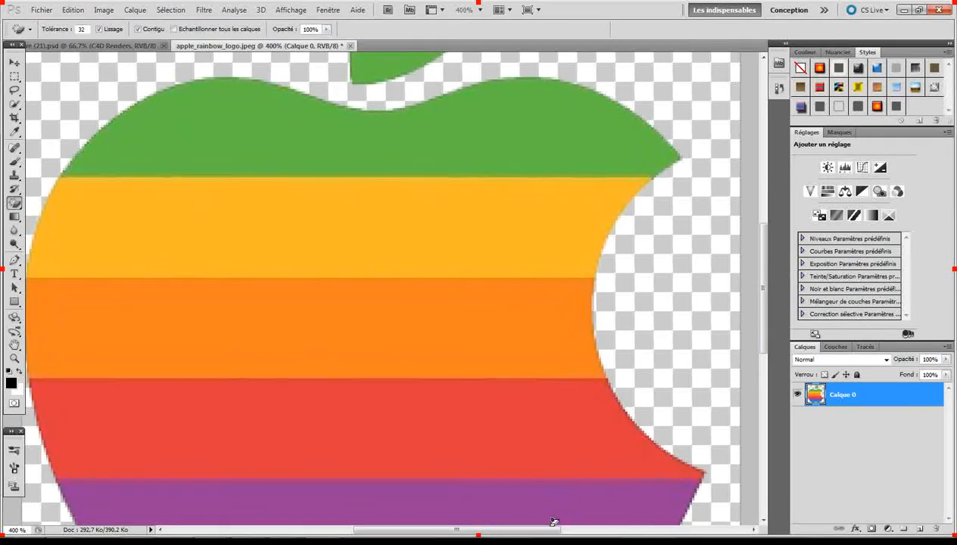
{"action": "left_click_drag", "start_coordinate": [552, 529], "coordinate": [608, 529]}
{"action": "left_click_drag", "start_coordinate": [758, 314], "coordinate": [759, 386]}
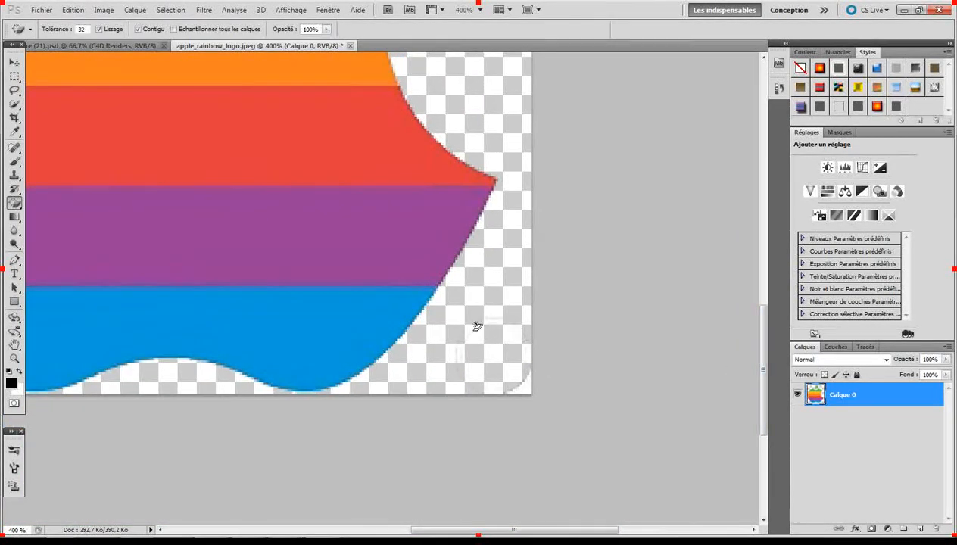
{"action": "key", "text": "ctrl+plus"}
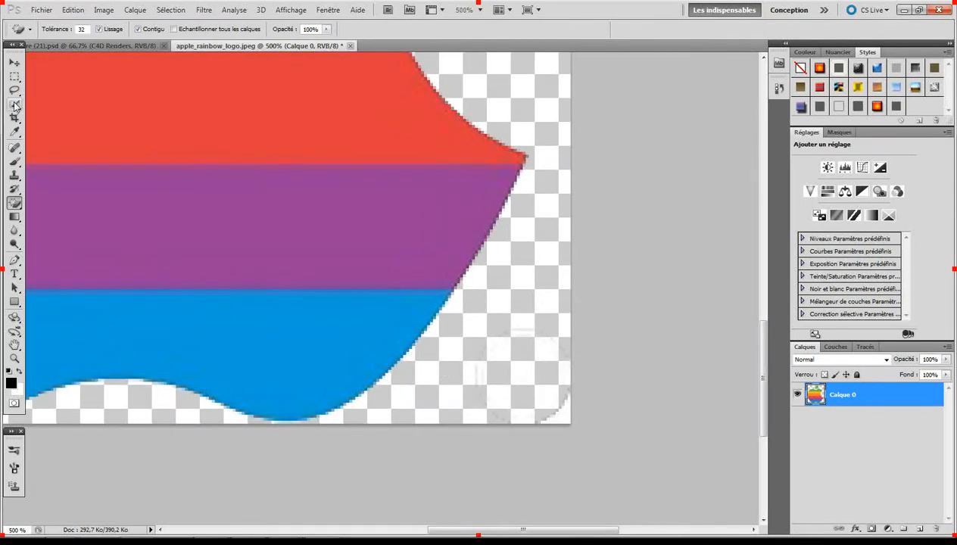
{"action": "left_click", "coordinate": [15, 203]}
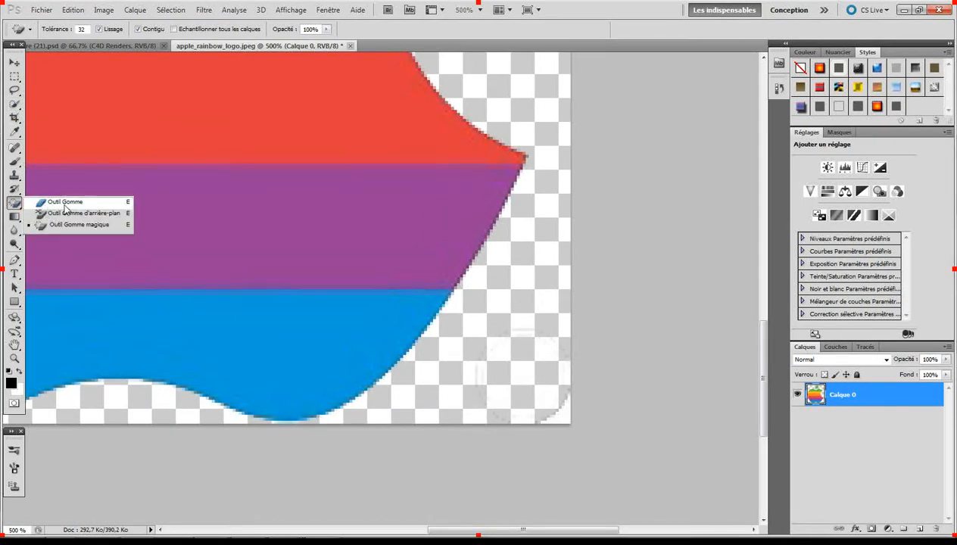
{"action": "left_click", "coordinate": [64, 204]}
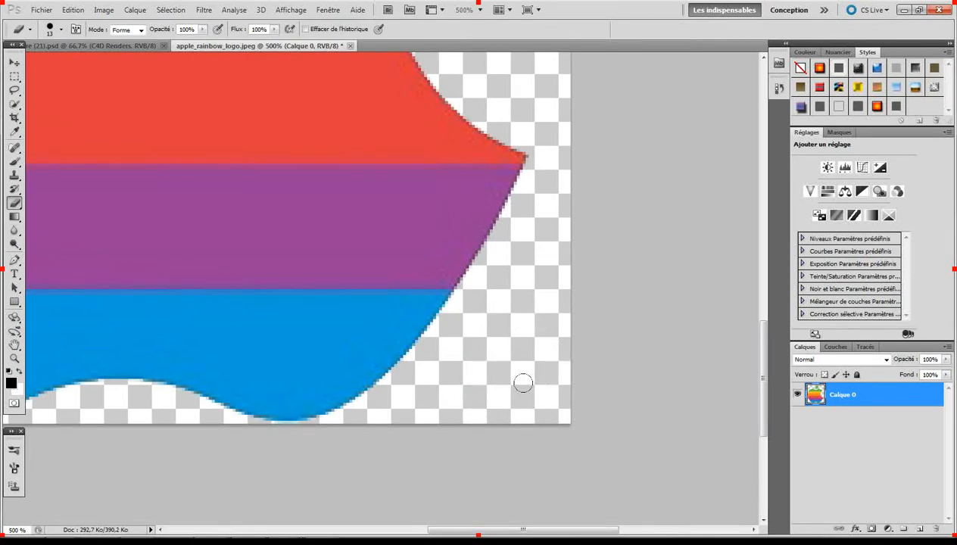
{"action": "key", "text": "ctrl+minus"}
{"action": "key", "text": "ctrl+minus"}
{"action": "key", "text": "ctrl+minus"}
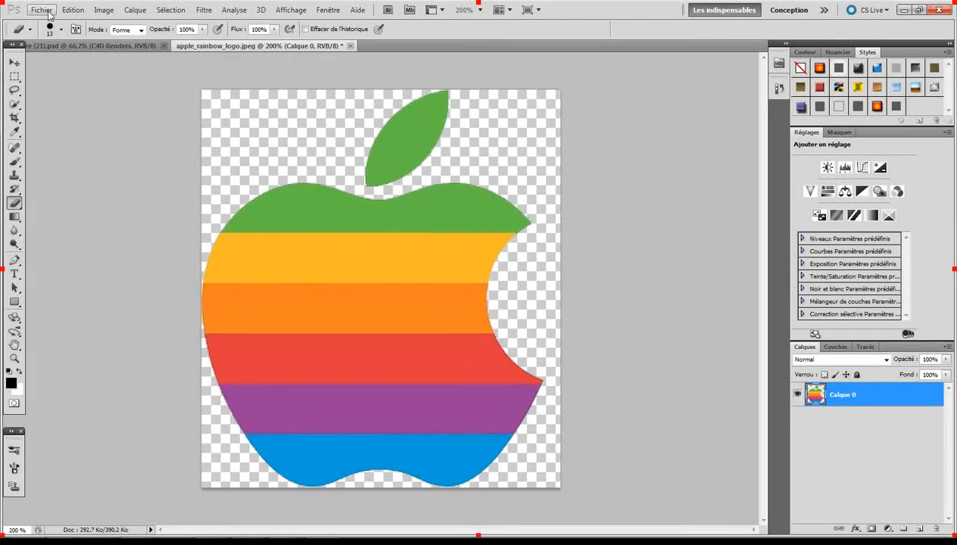
{"action": "left_click", "coordinate": [41, 10]}
{"action": "left_click", "coordinate": [68, 187]}
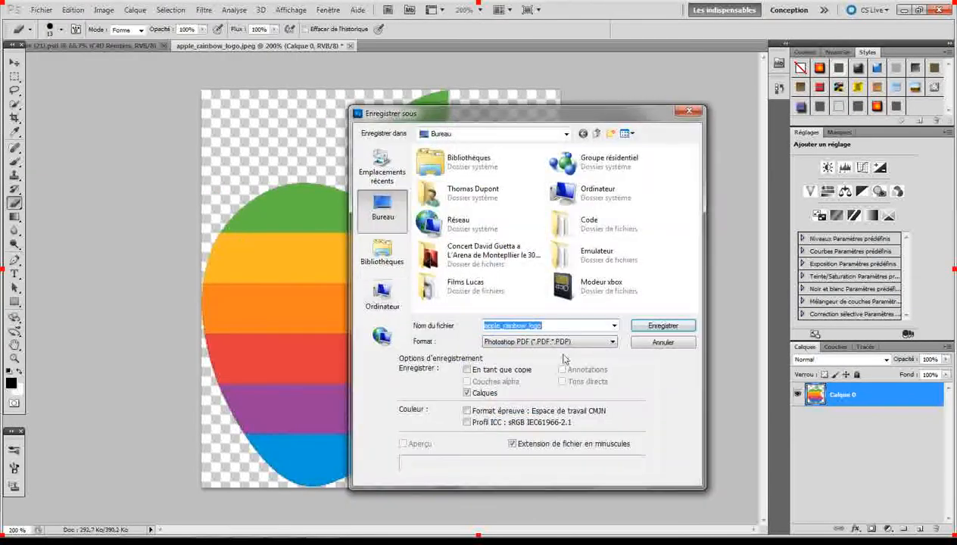
{"action": "left_click", "coordinate": [568, 342]}
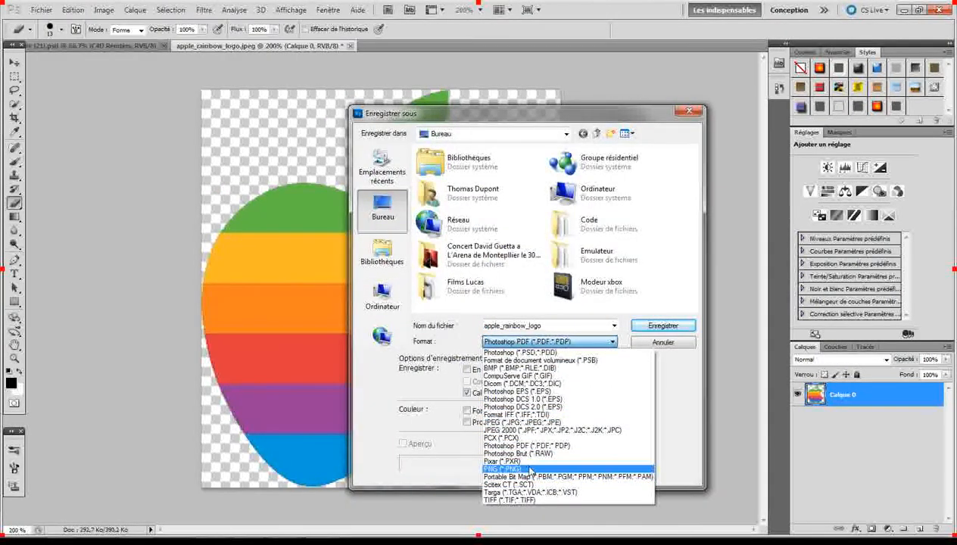
{"action": "left_click", "coordinate": [693, 109]}
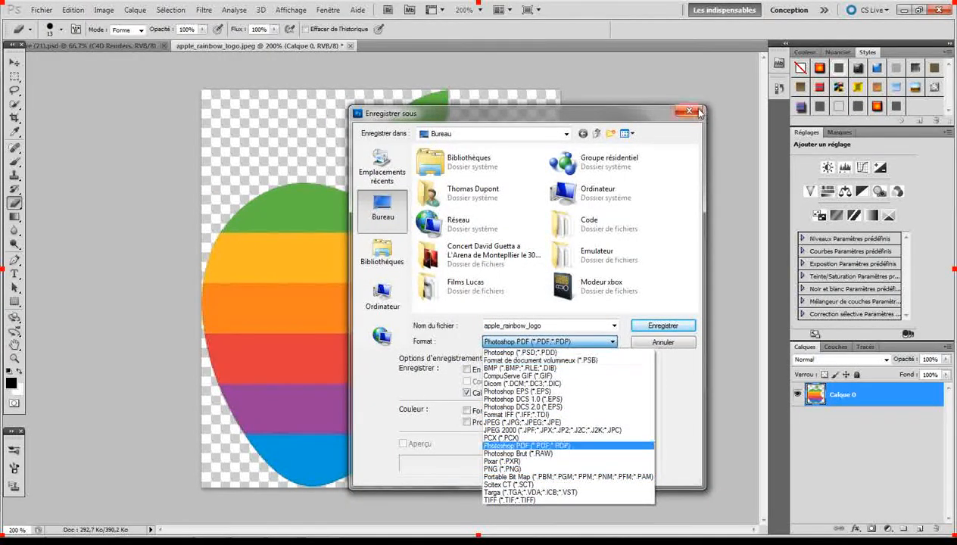
{"action": "left_click", "coordinate": [692, 110]}
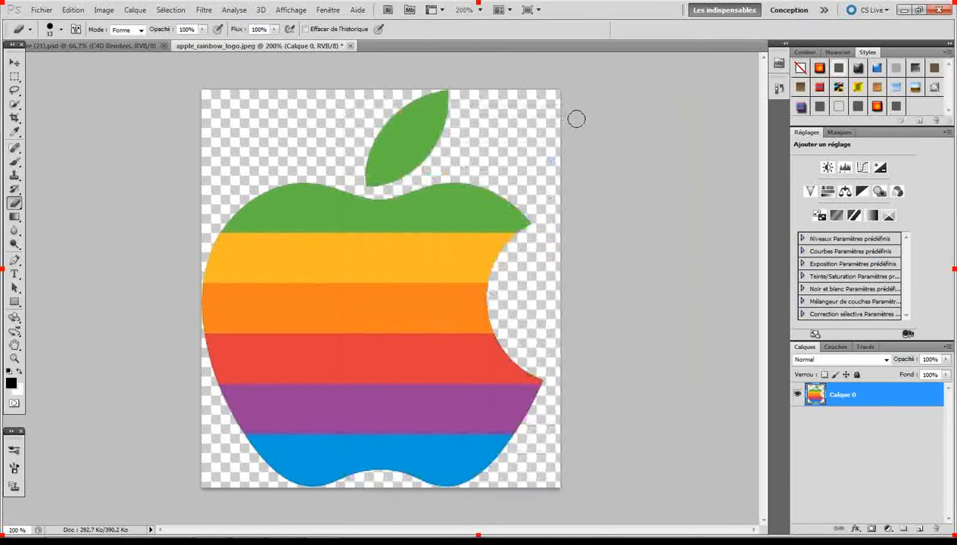
- Open the logo-facebook-carre JPG image from the Desktop (Bureau)
{"action": "left_click", "coordinate": [41, 10]}
{"action": "left_click", "coordinate": [57, 34]}
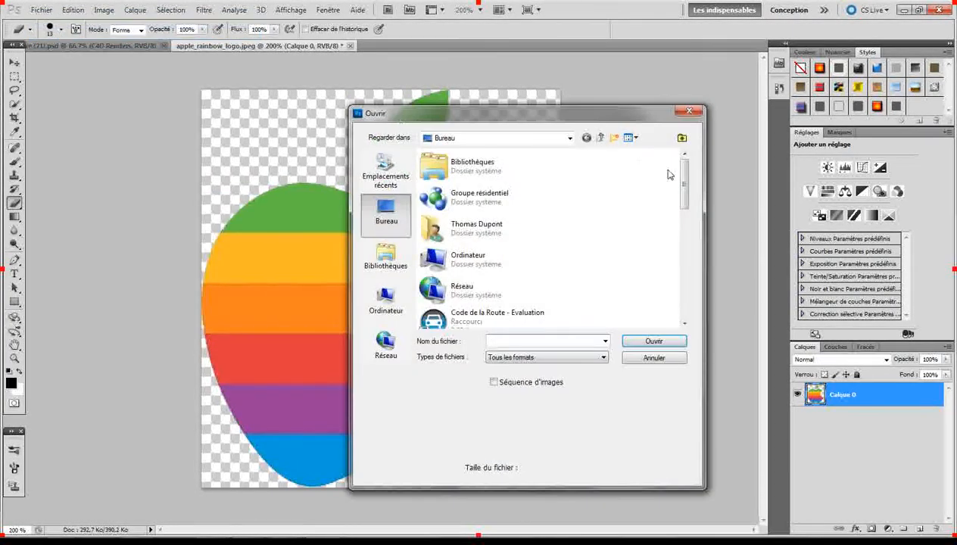
{"action": "left_click_drag", "start_coordinate": [686, 182], "coordinate": [680, 302]}
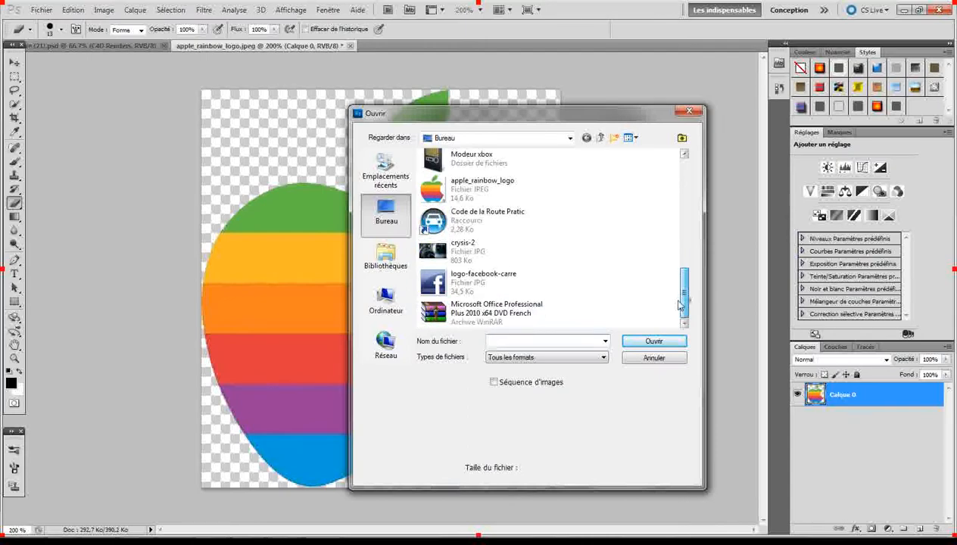
{"action": "left_click", "coordinate": [468, 281]}
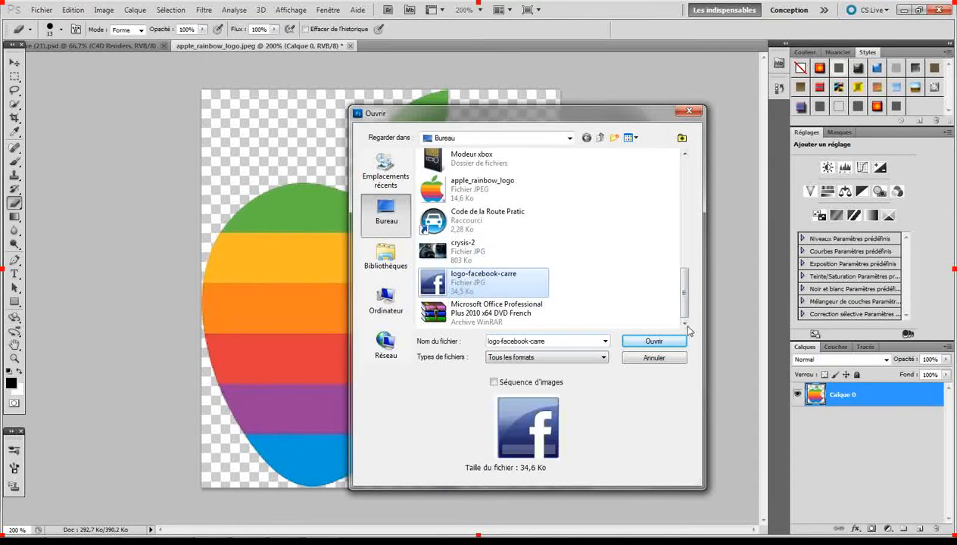
{"action": "left_click", "coordinate": [677, 341]}
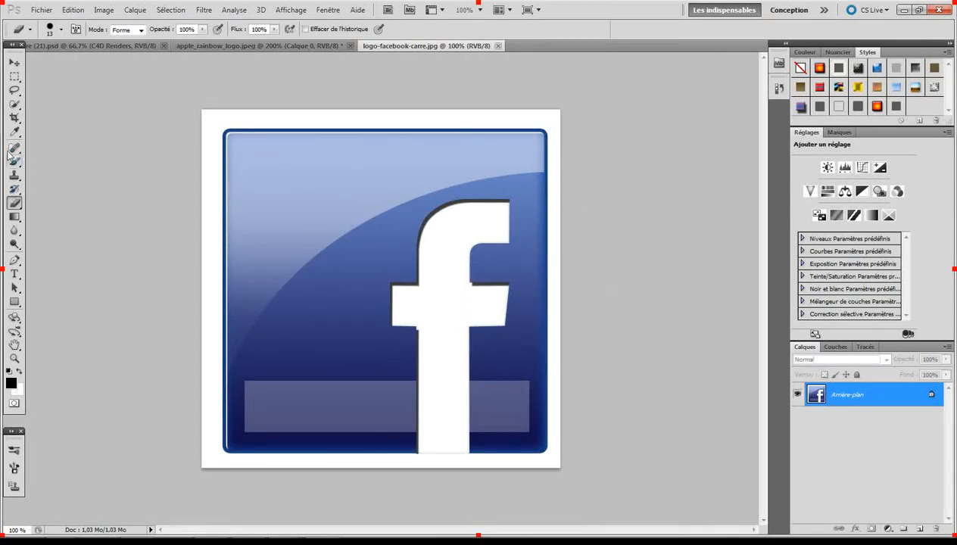
- With the Pen tool in path mode, trace from the blue square's top edge down its right side to the base of the f
{"action": "left_click", "coordinate": [15, 261]}
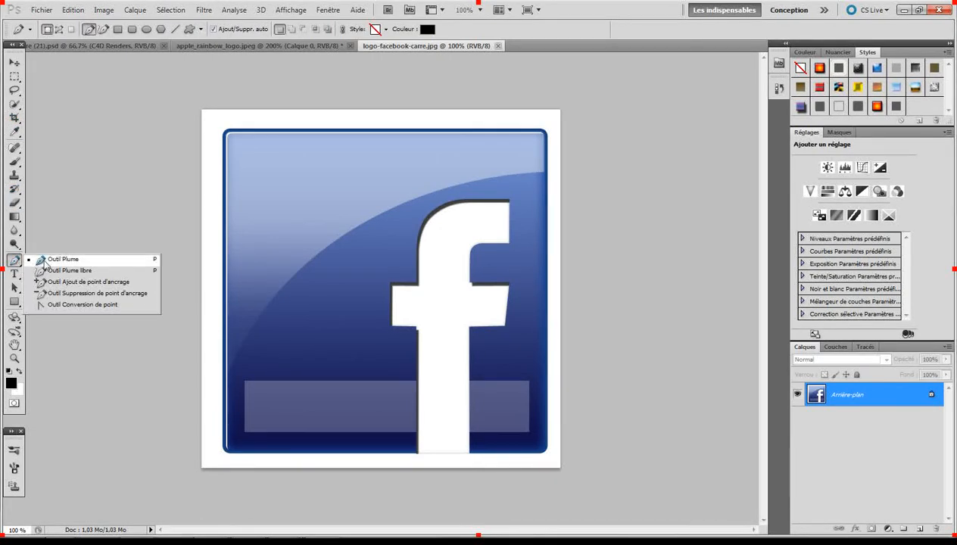
{"action": "left_click", "coordinate": [45, 260]}
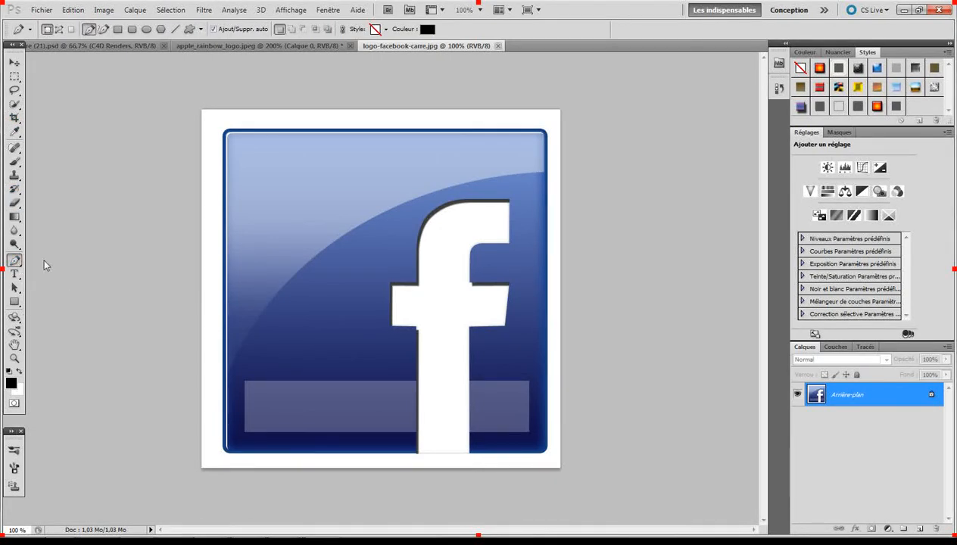
{"action": "left_click", "coordinate": [58, 29]}
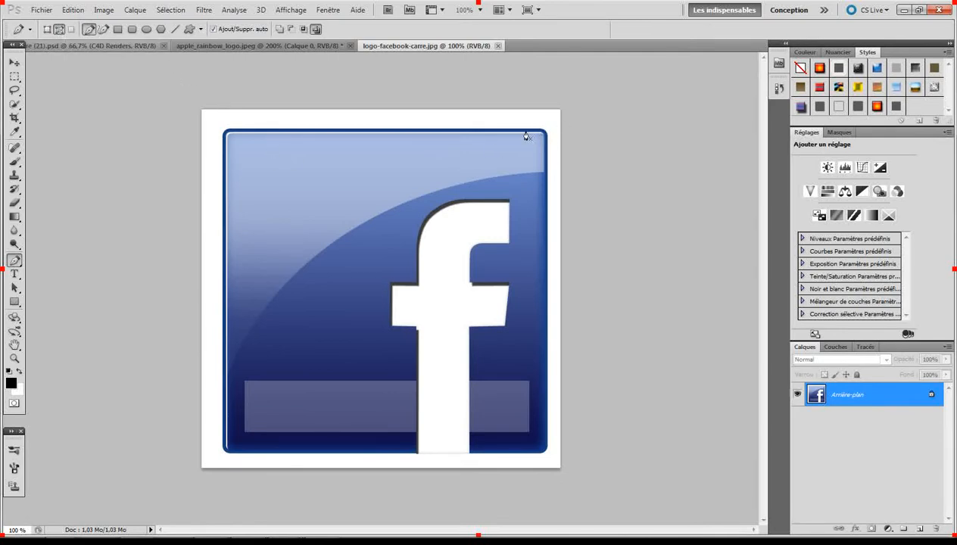
{"action": "left_click", "coordinate": [380, 129]}
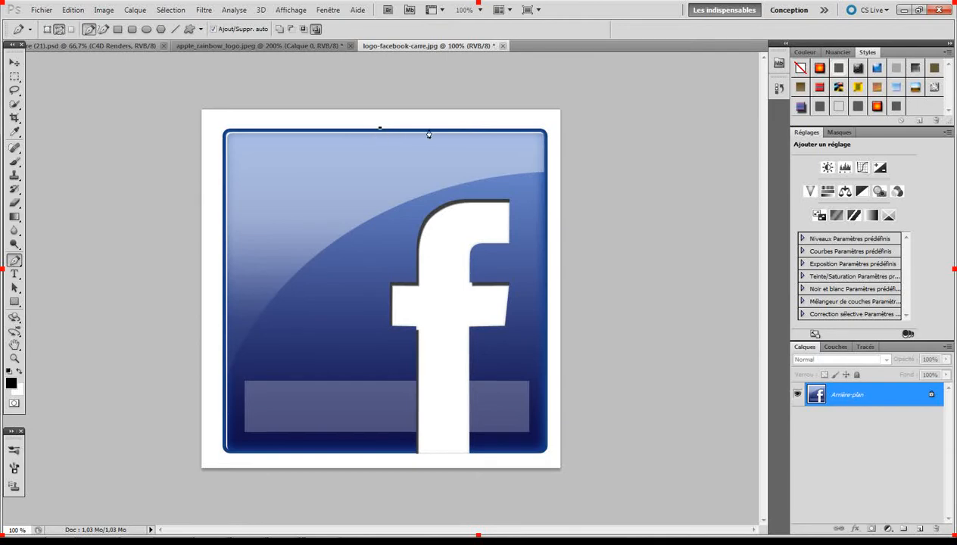
{"action": "left_click", "coordinate": [540, 129]}
{"action": "right_click", "coordinate": [530, 348]}
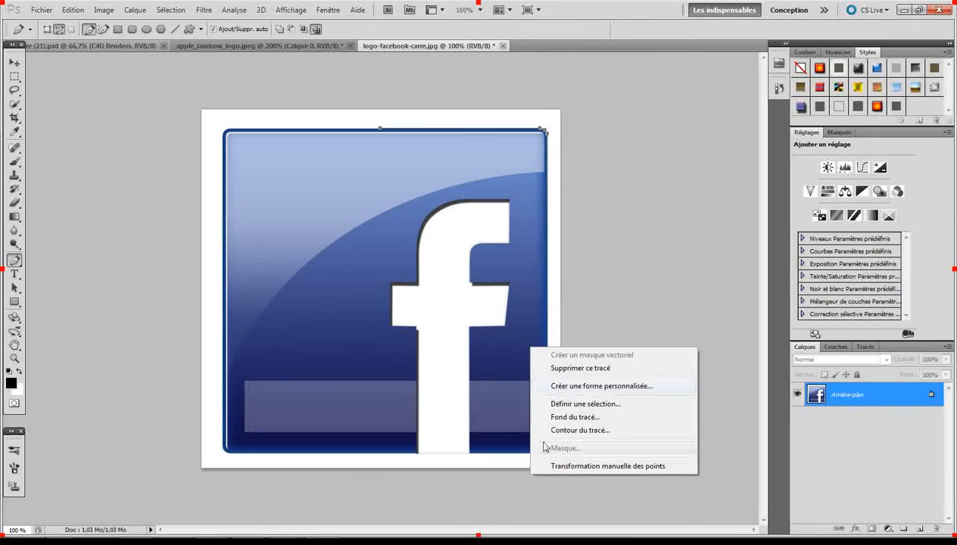
{"action": "left_click", "coordinate": [528, 460]}
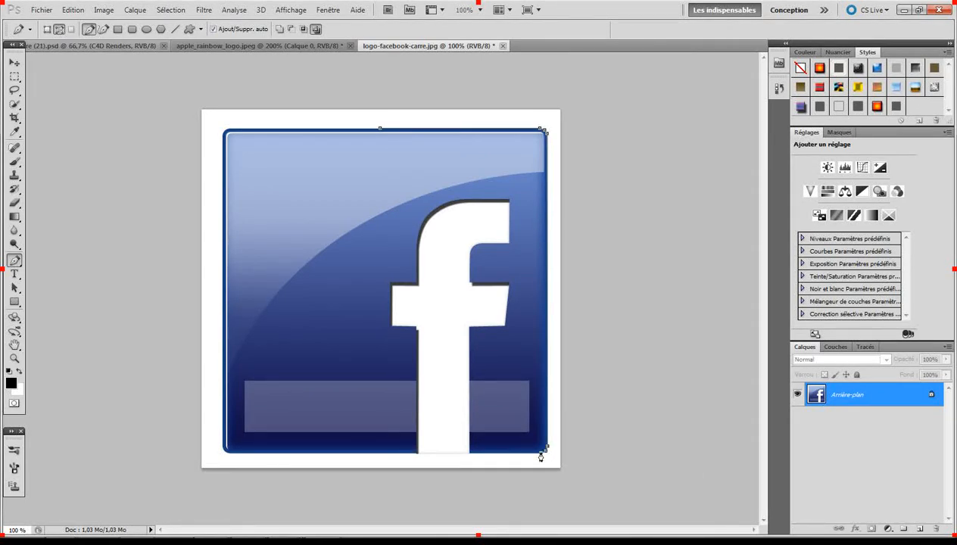
{"action": "left_click", "coordinate": [469, 453]}
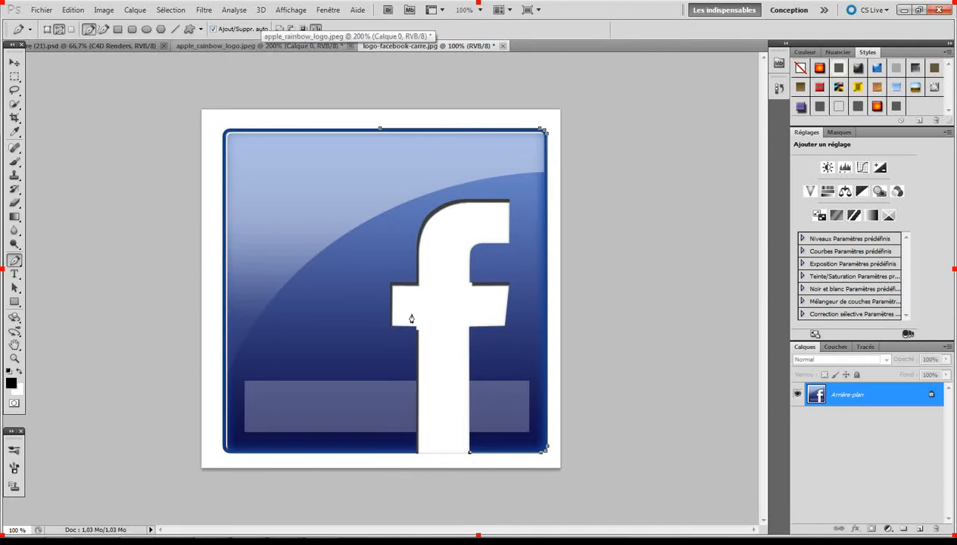
- Continue the path up the right side of the f, around its crossbar and hook, and over its curved top
{"action": "left_click", "coordinate": [469, 328]}
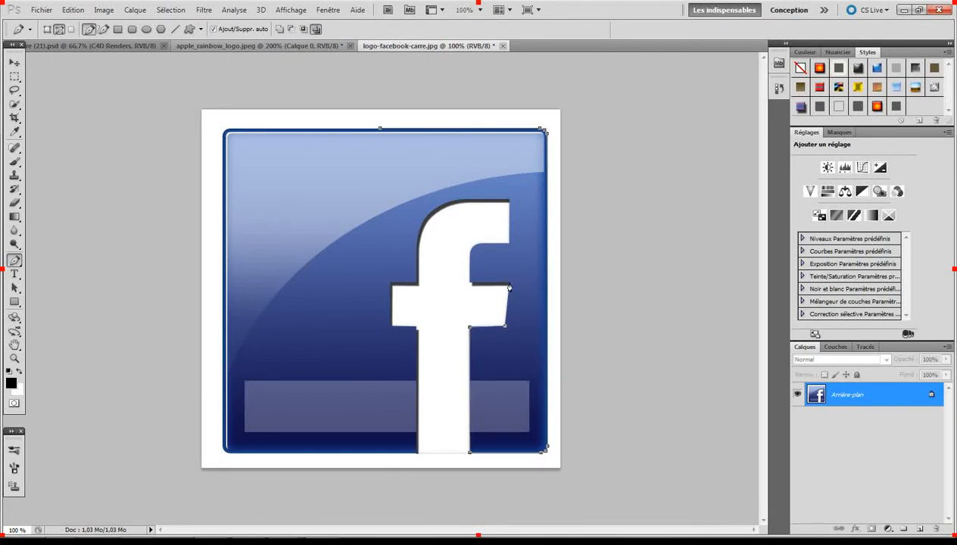
{"action": "left_click", "coordinate": [470, 283]}
{"action": "left_click", "coordinate": [476, 203]}
{"action": "left_click", "coordinate": [454, 202]}
{"action": "left_click", "coordinate": [419, 248]}
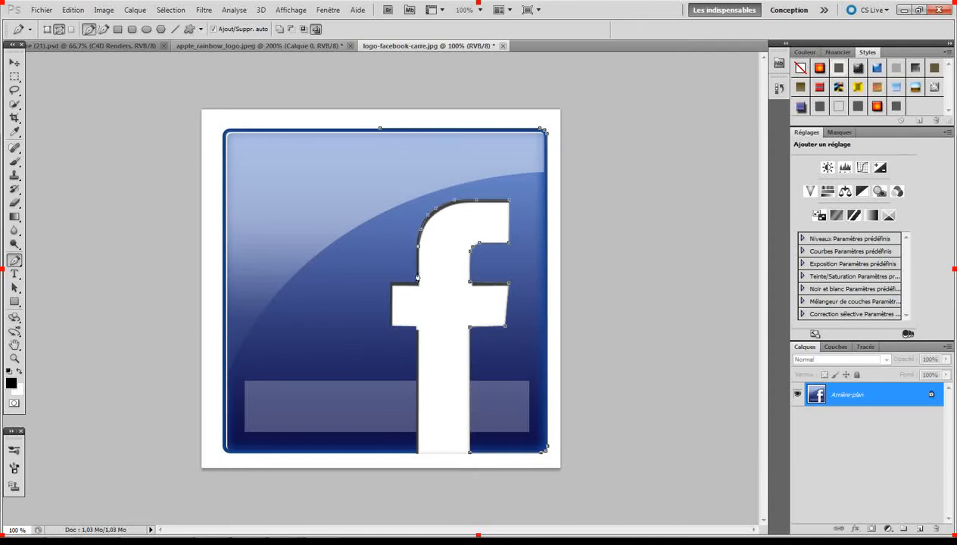
- Continue the path down the left side of the f, around its crossbar, and along the bottom edge to the square's lower-left corner
{"action": "left_click", "coordinate": [417, 283]}
{"action": "left_click", "coordinate": [416, 328]}
{"action": "left_click", "coordinate": [417, 455]}
{"action": "left_click", "coordinate": [228, 453]}
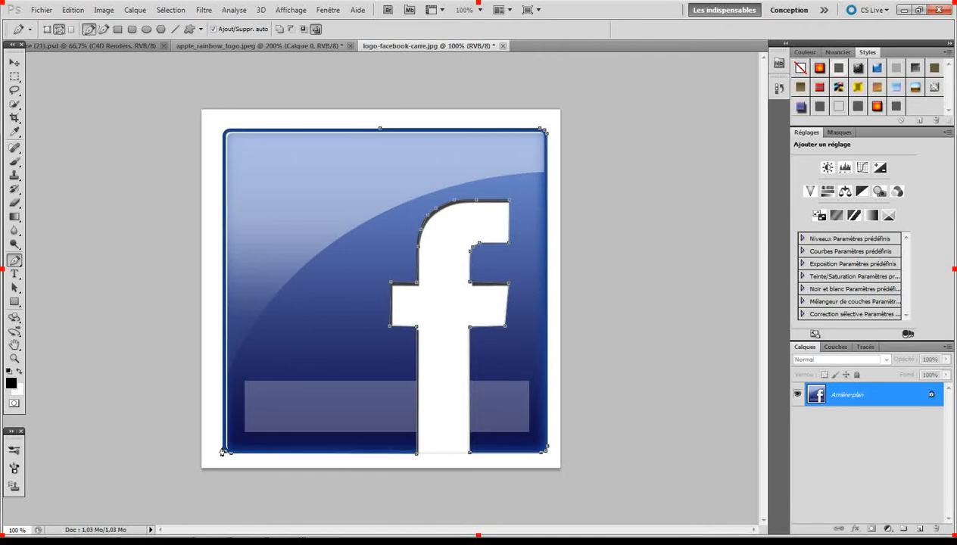
- Trace the square's left side and top edge and close the path at its starting point
{"action": "left_click", "coordinate": [224, 137]}
{"action": "left_click_drag", "start_coordinate": [240, 130], "coordinate": [243, 130]}
{"action": "left_click", "coordinate": [343, 131]}
{"action": "left_click", "coordinate": [381, 131]}
{"action": "double_click", "coordinate": [865, 347]}
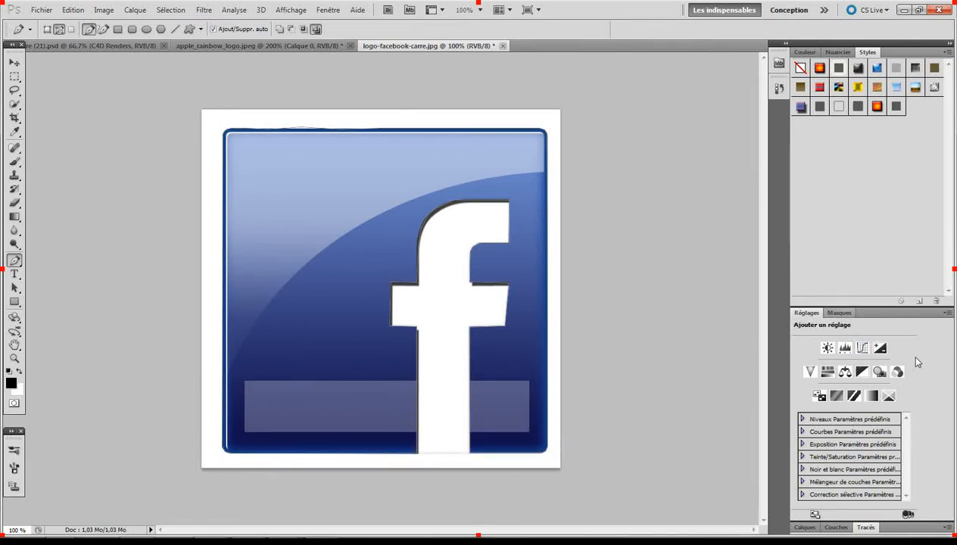
{"action": "left_click", "coordinate": [835, 315]}
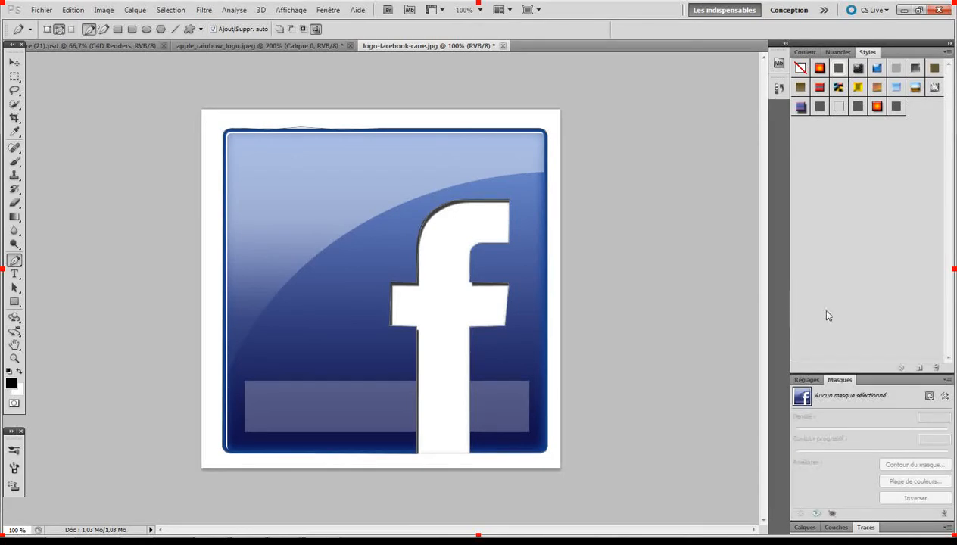
- Convert the work path into a new anti-aliased selection with a radius of 0 pixels
{"action": "left_click", "coordinate": [812, 379]}
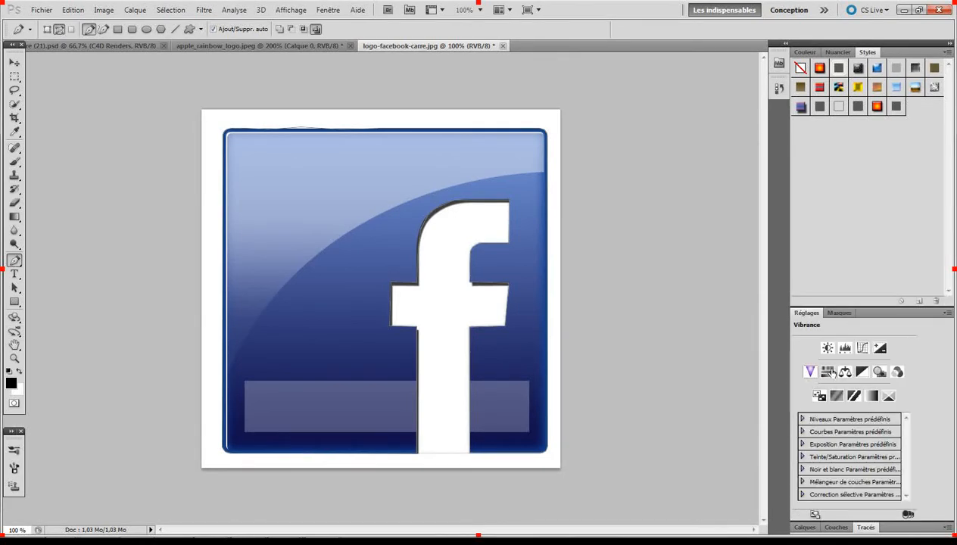
{"action": "left_click", "coordinate": [863, 527]}
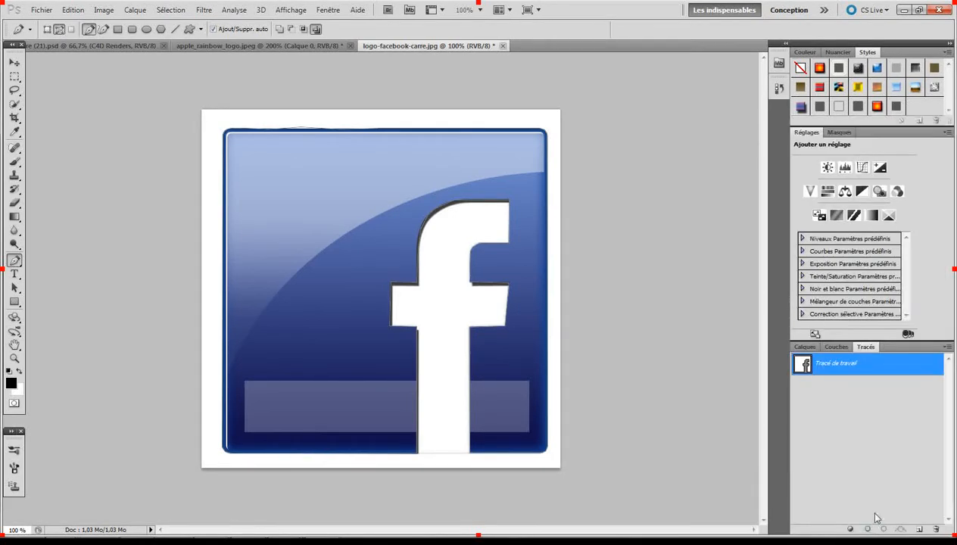
{"action": "right_click", "coordinate": [837, 365]}
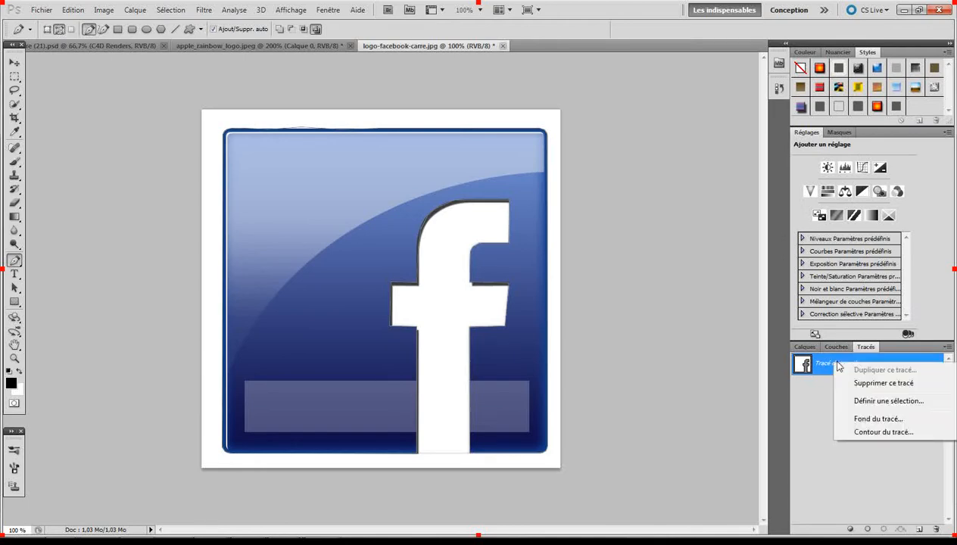
{"action": "left_click", "coordinate": [870, 401]}
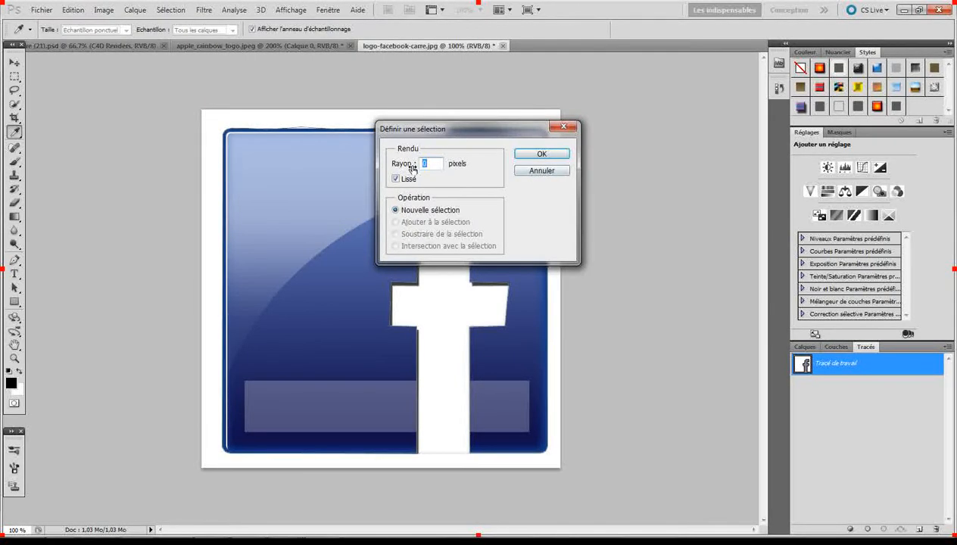
{"action": "left_click_drag", "start_coordinate": [441, 137], "coordinate": [496, 150]}
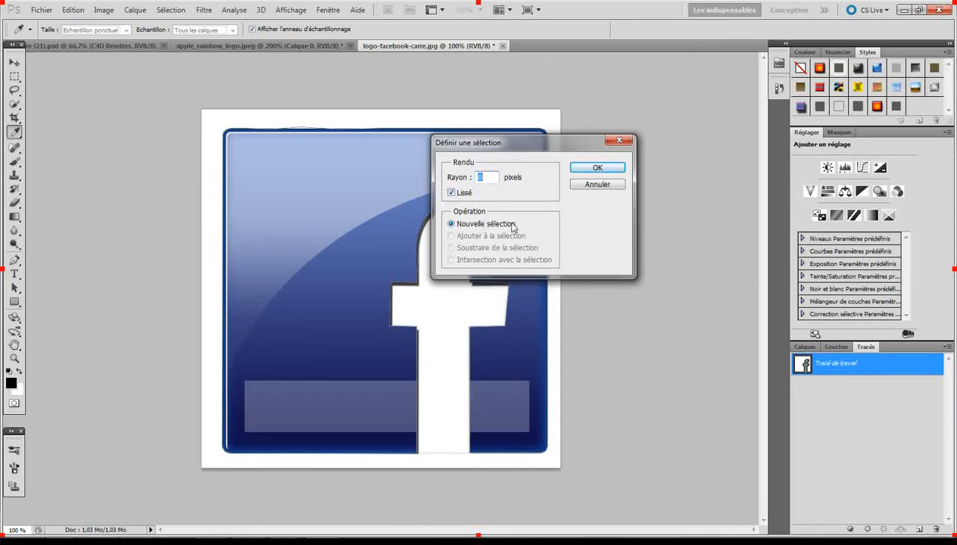
{"action": "left_click", "coordinate": [573, 171]}
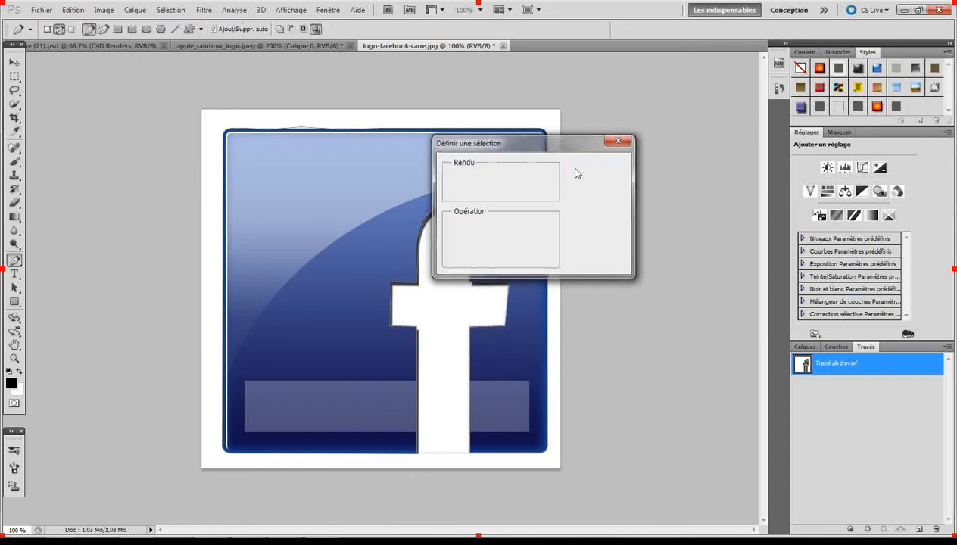
- Copy the selected blue square from the background layer to a new layer
{"action": "left_click", "coordinate": [804, 346]}
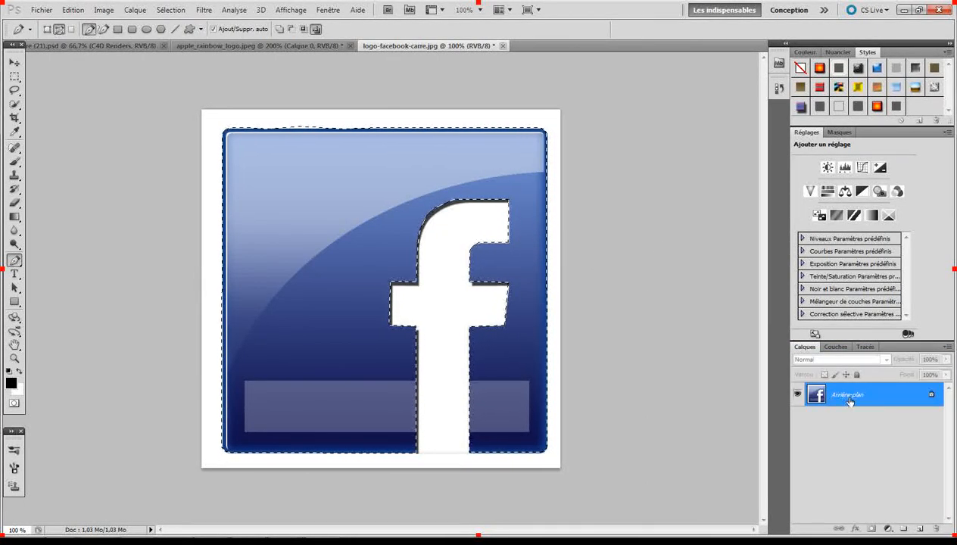
{"action": "double_click", "coordinate": [886, 399]}
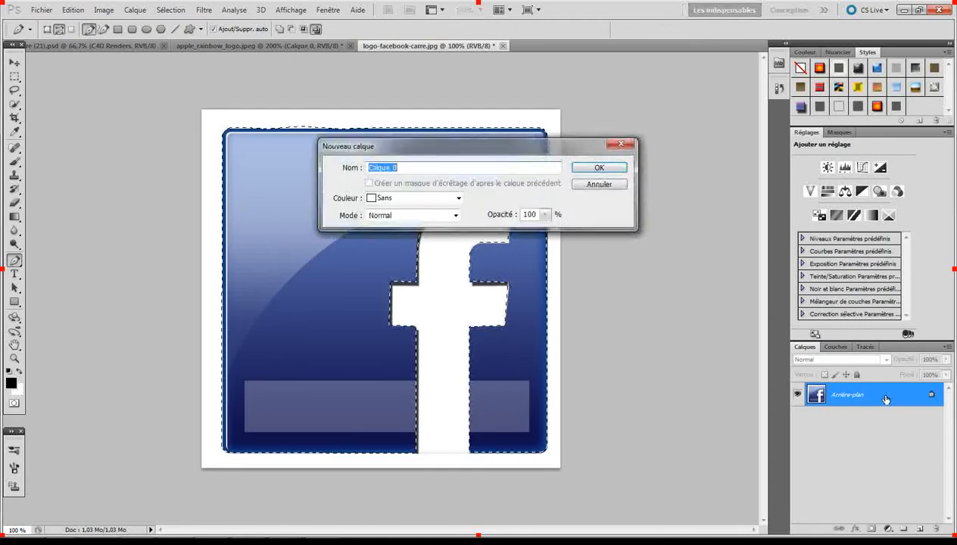
{"action": "key", "text": "Escape"}
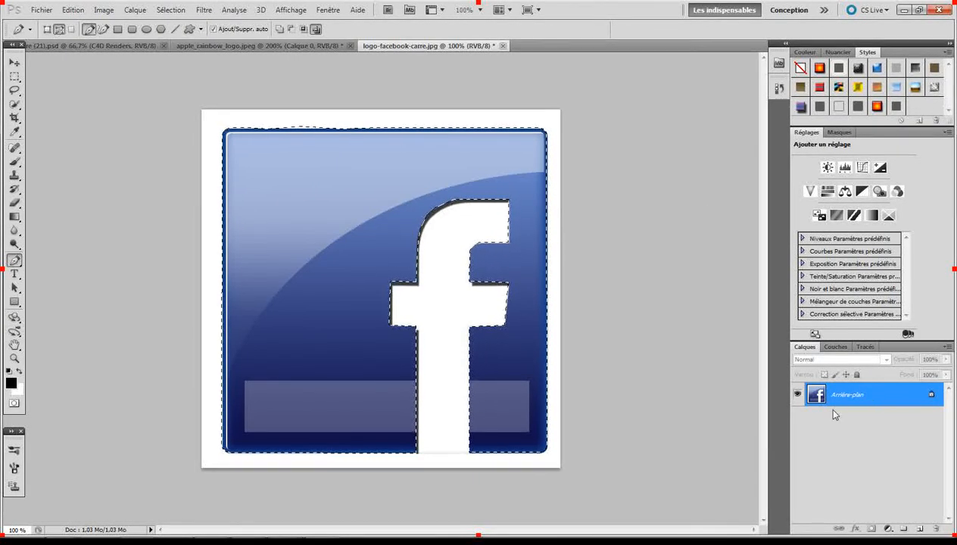
{"action": "key", "text": "ctrl+j"}
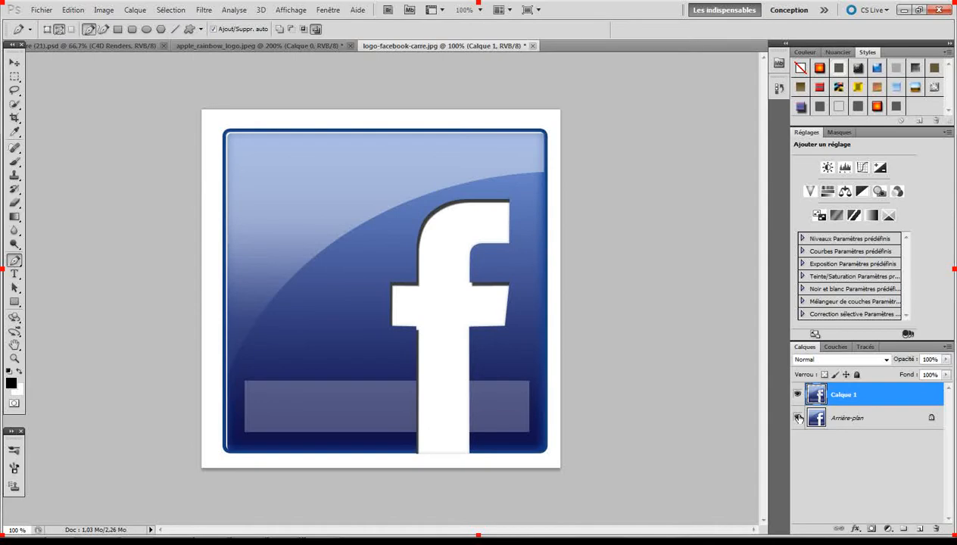
- Toggle the background layer's visibility to check the cut-out logo against transparency, leaving the background shown
{"action": "left_click", "coordinate": [799, 418]}
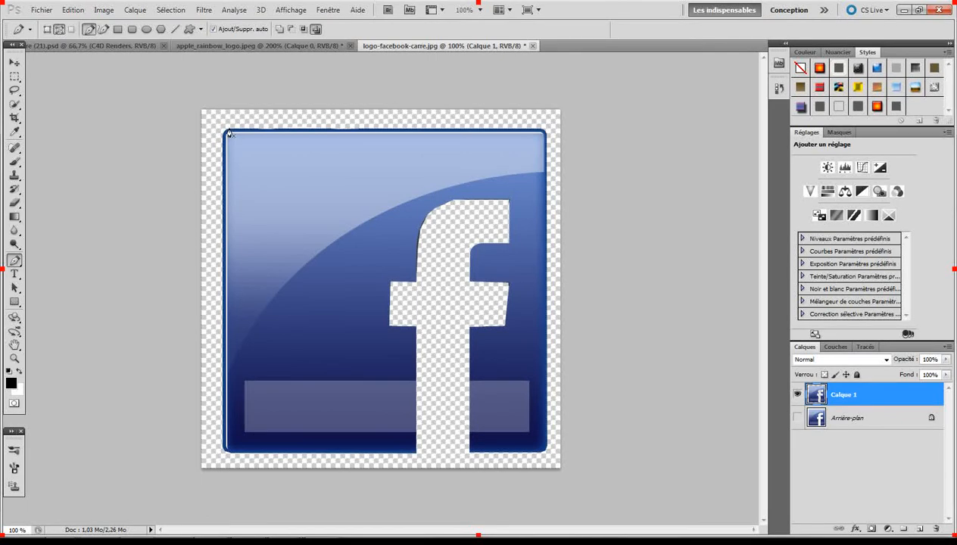
{"action": "left_click", "coordinate": [797, 417]}
{"action": "left_click", "coordinate": [797, 417]}
{"action": "left_click", "coordinate": [797, 417]}
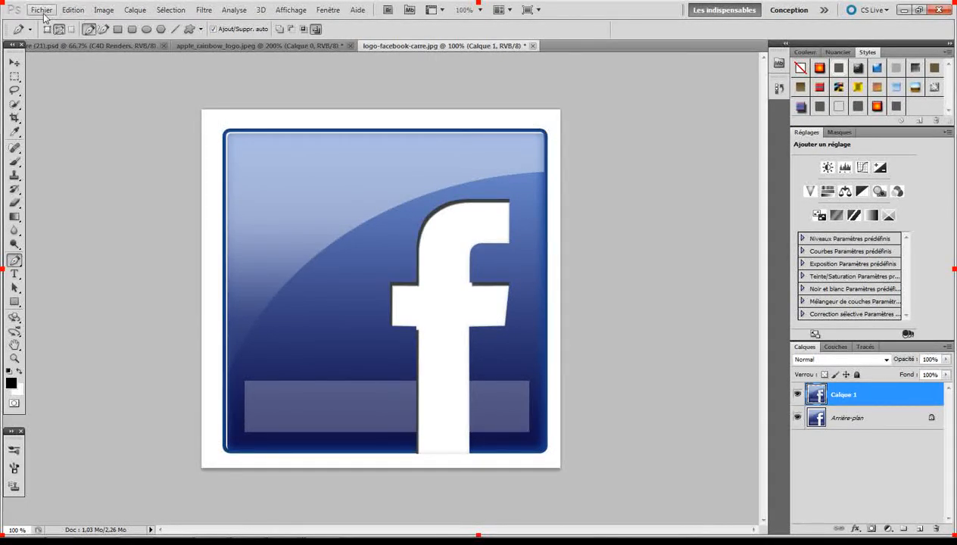
- Open the crysis-2 JPG image from the desktop
{"action": "left_click", "coordinate": [41, 10]}
{"action": "left_click", "coordinate": [53, 34]}
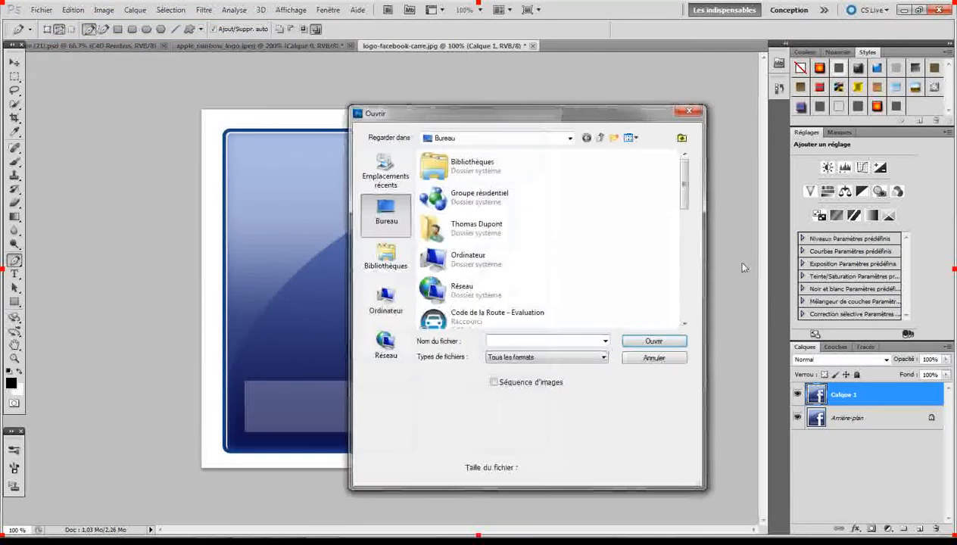
{"action": "left_click_drag", "start_coordinate": [688, 182], "coordinate": [685, 292]}
{"action": "left_click", "coordinate": [469, 259]}
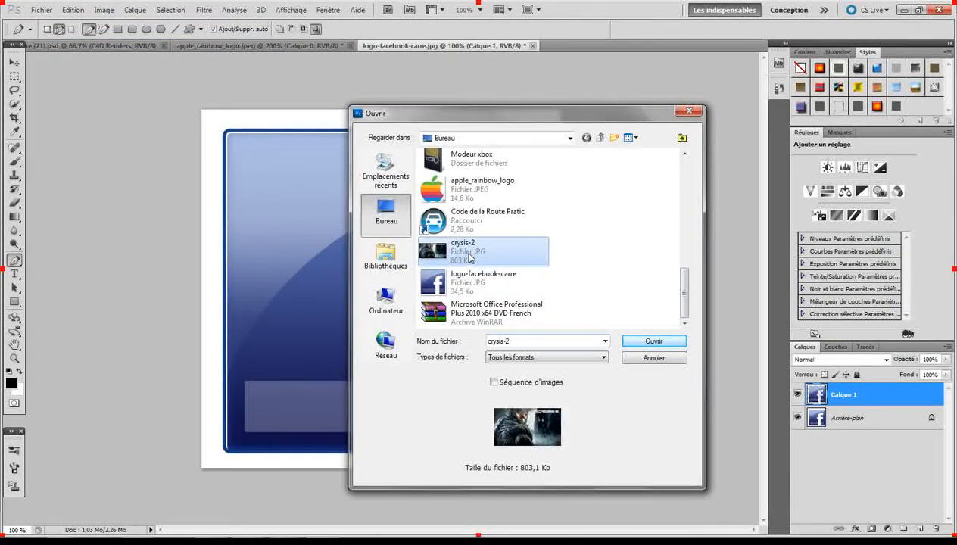
{"action": "left_click", "coordinate": [654, 342]}
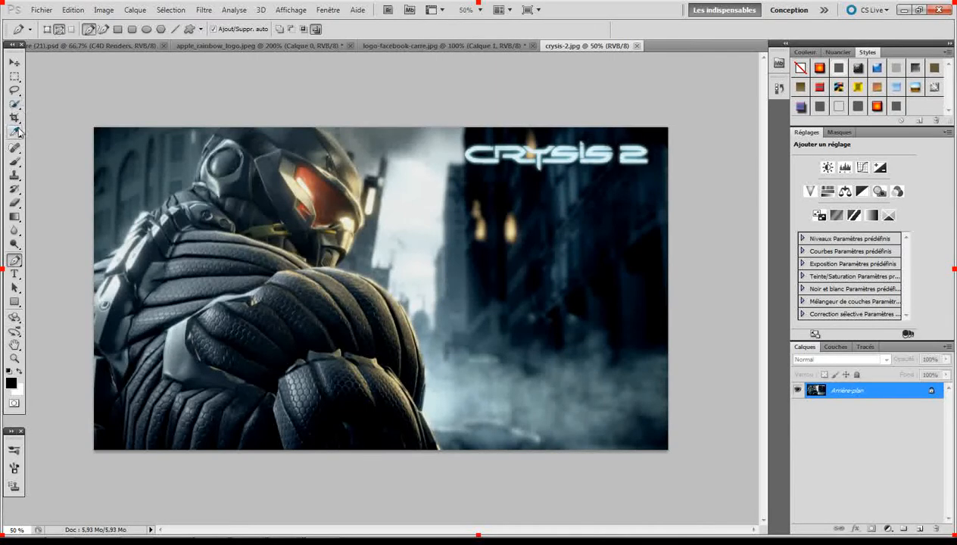
- Erase the dark building area below the CRYSIS 2 title with the Magic Eraser at tolerance 32
{"action": "mouse_move", "coordinate": [13, 203]}
{"action": "left_mouse_down"}
{"action": "mouse_move", "coordinate": [61, 205]}
{"action": "mouse_move", "coordinate": [80, 226]}
{"action": "left_mouse_up"}
{"action": "left_click", "coordinate": [618, 264]}
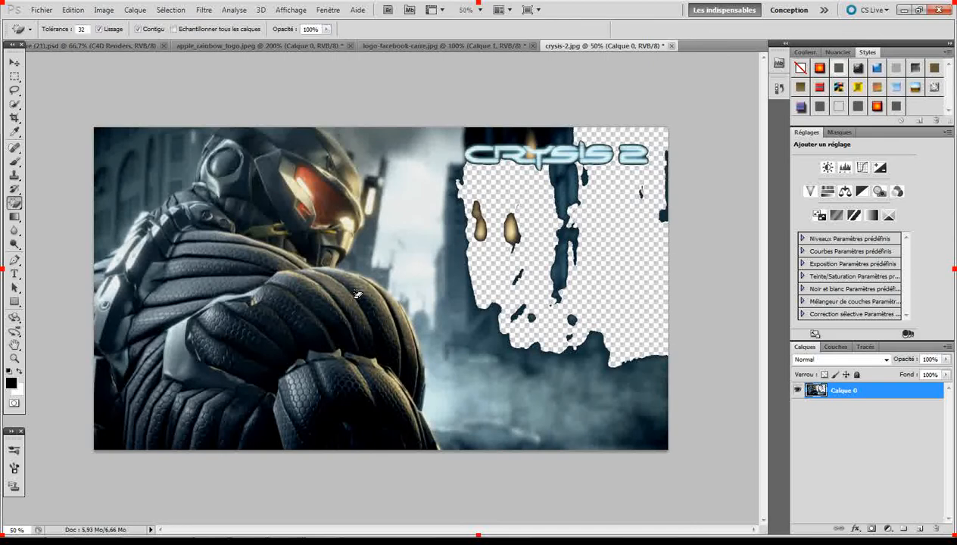
- Select the armoured soldier with the Quick Selection tool, brushing over the shoulder, helmet, arms and torso
{"action": "left_click", "coordinate": [15, 104]}
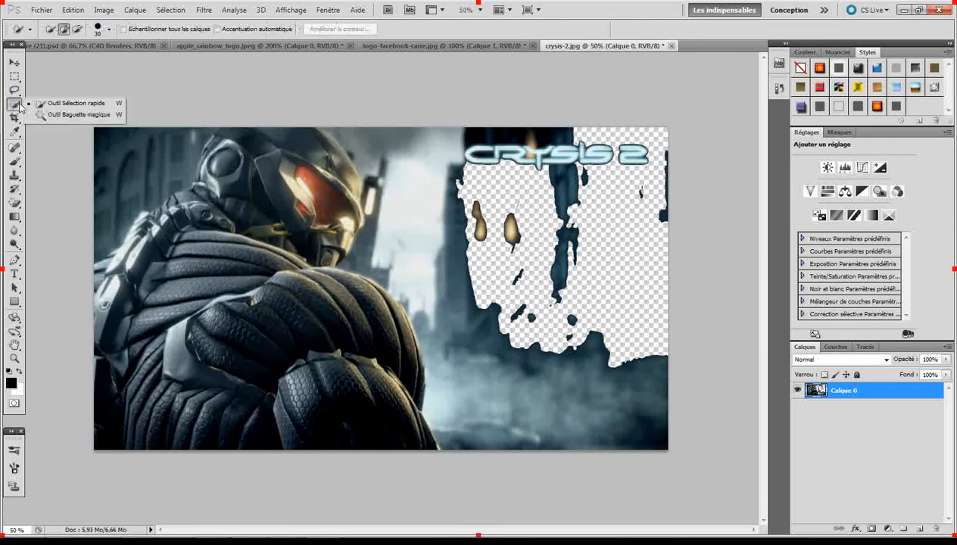
{"action": "left_click", "coordinate": [59, 106]}
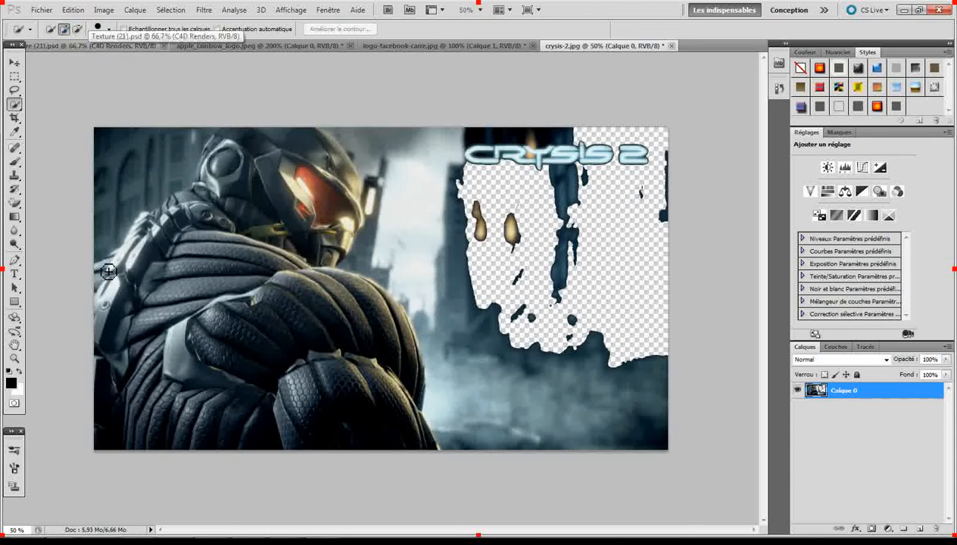
{"action": "mouse_move", "coordinate": [105, 280]}
{"action": "left_mouse_down"}
{"action": "mouse_move", "coordinate": [137, 244]}
{"action": "mouse_move", "coordinate": [131, 258]}
{"action": "left_mouse_up"}
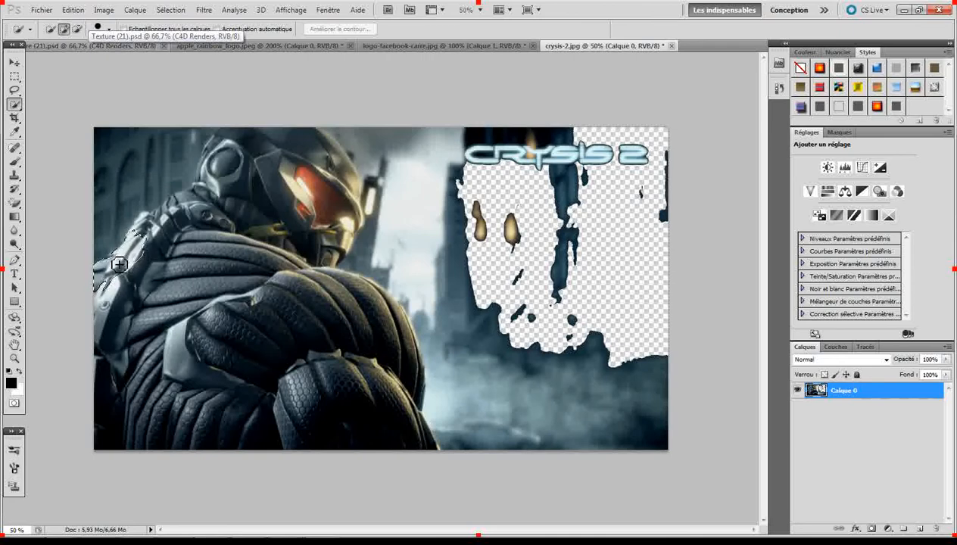
{"action": "mouse_move", "coordinate": [155, 233]}
{"action": "left_mouse_down"}
{"action": "mouse_move", "coordinate": [205, 191]}
{"action": "mouse_move", "coordinate": [224, 208]}
{"action": "mouse_move", "coordinate": [199, 186]}
{"action": "mouse_move", "coordinate": [161, 218]}
{"action": "left_mouse_up"}
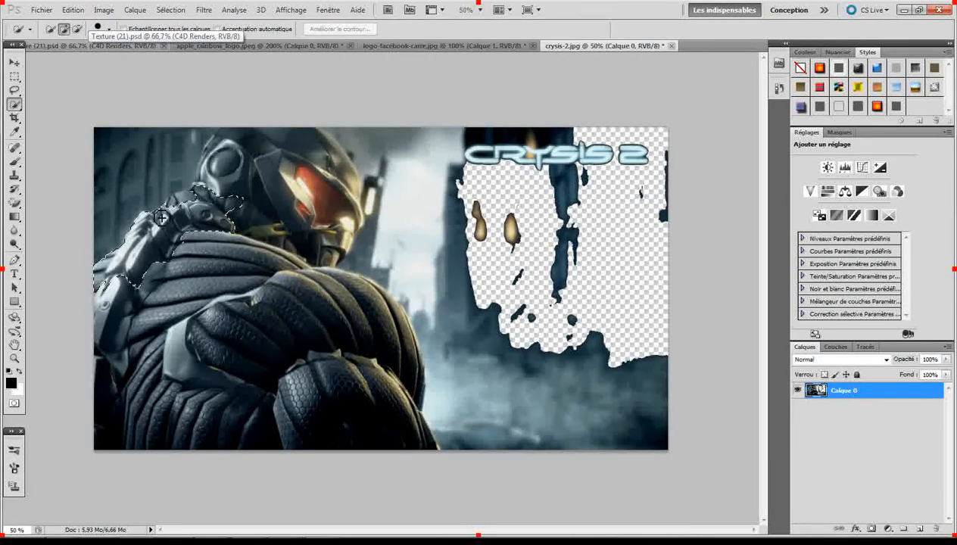
{"action": "mouse_move", "coordinate": [201, 185]}
{"action": "left_mouse_down"}
{"action": "mouse_move", "coordinate": [227, 155]}
{"action": "mouse_move", "coordinate": [212, 181]}
{"action": "mouse_move", "coordinate": [216, 155]}
{"action": "mouse_move", "coordinate": [326, 147]}
{"action": "left_mouse_up"}
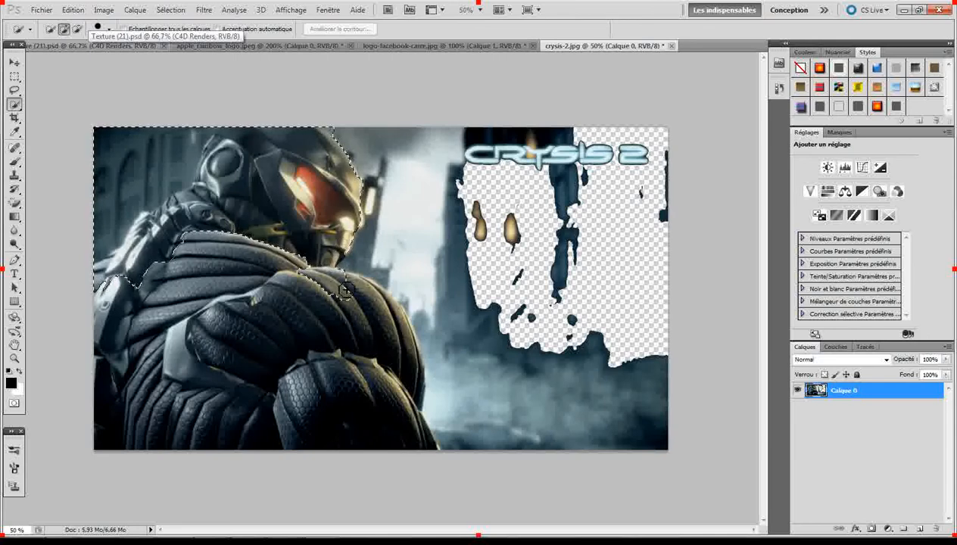
{"action": "left_click_drag", "start_coordinate": [378, 298], "coordinate": [382, 313]}
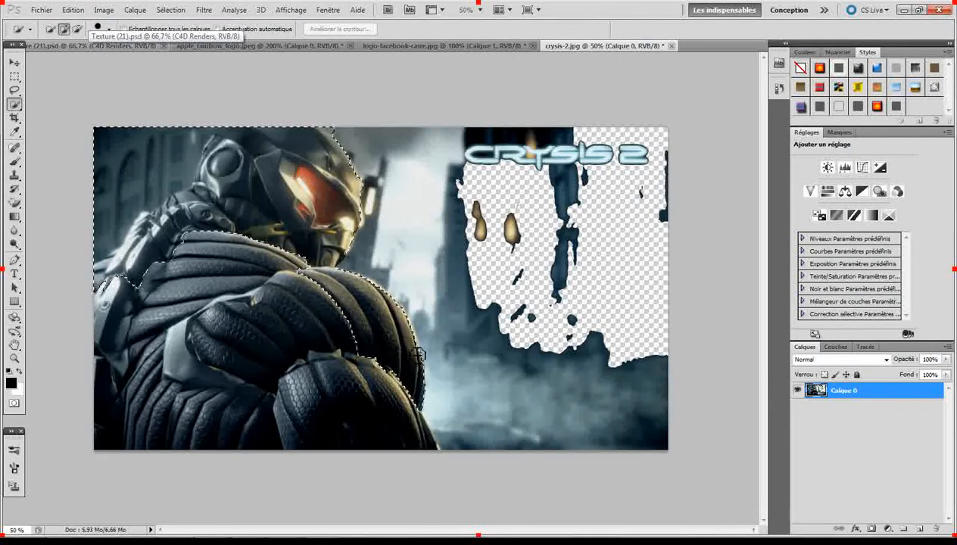
{"action": "left_click_drag", "start_coordinate": [416, 402], "coordinate": [429, 440]}
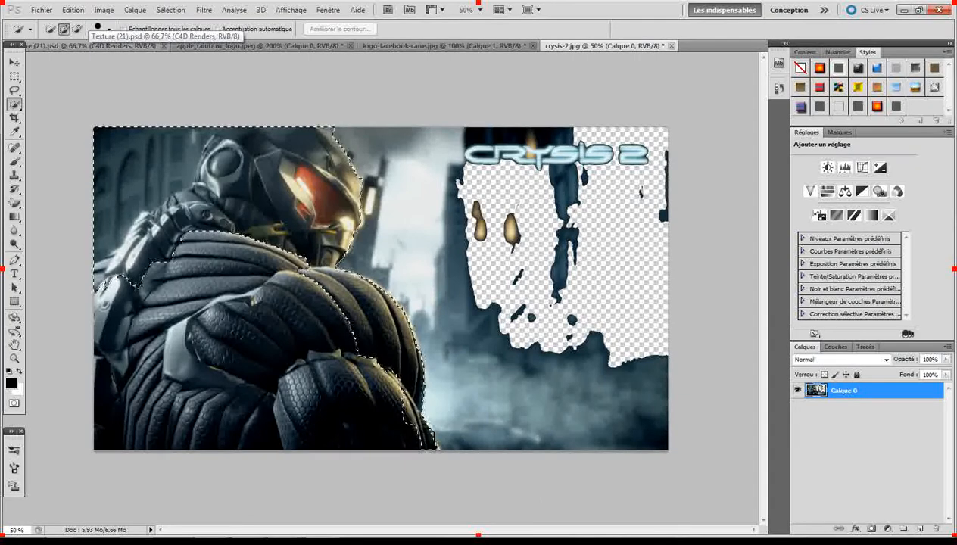
{"action": "mouse_move", "coordinate": [351, 336]}
{"action": "left_mouse_down"}
{"action": "mouse_move", "coordinate": [280, 363]}
{"action": "mouse_move", "coordinate": [193, 307]}
{"action": "mouse_move", "coordinate": [134, 386]}
{"action": "left_mouse_up"}
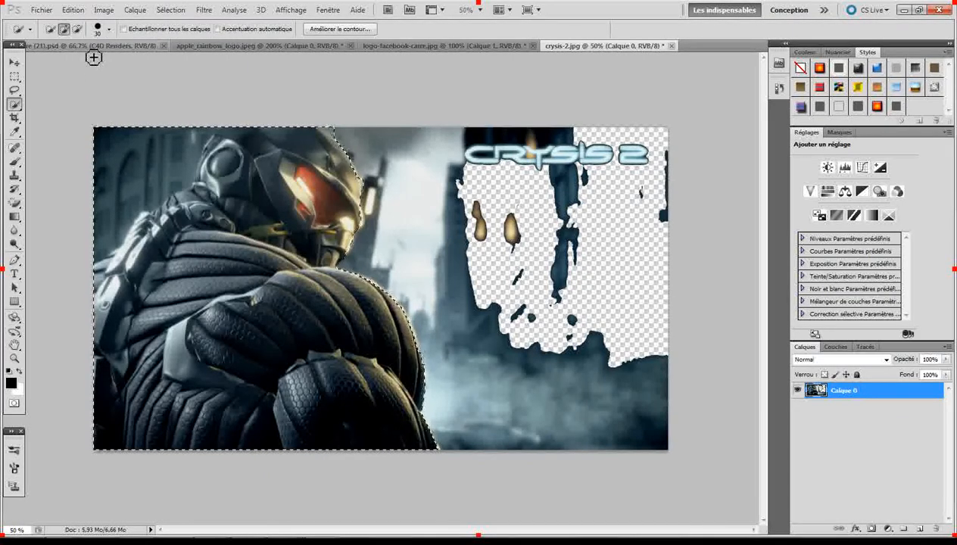
- Subtract the background behind the soldier's helmet and shoulder from the selection and enable automatic edge enhancement
{"action": "left_click", "coordinate": [78, 30]}
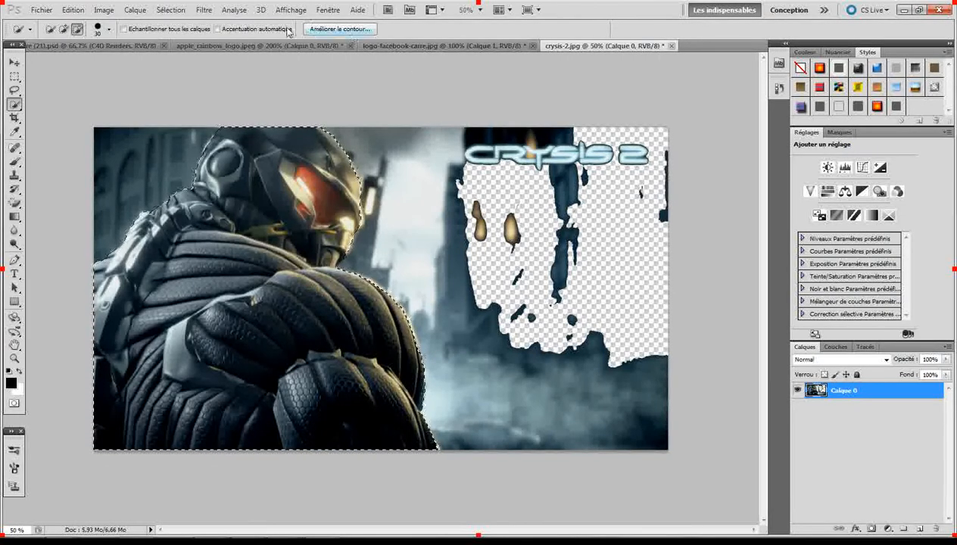
{"action": "left_click", "coordinate": [217, 29]}
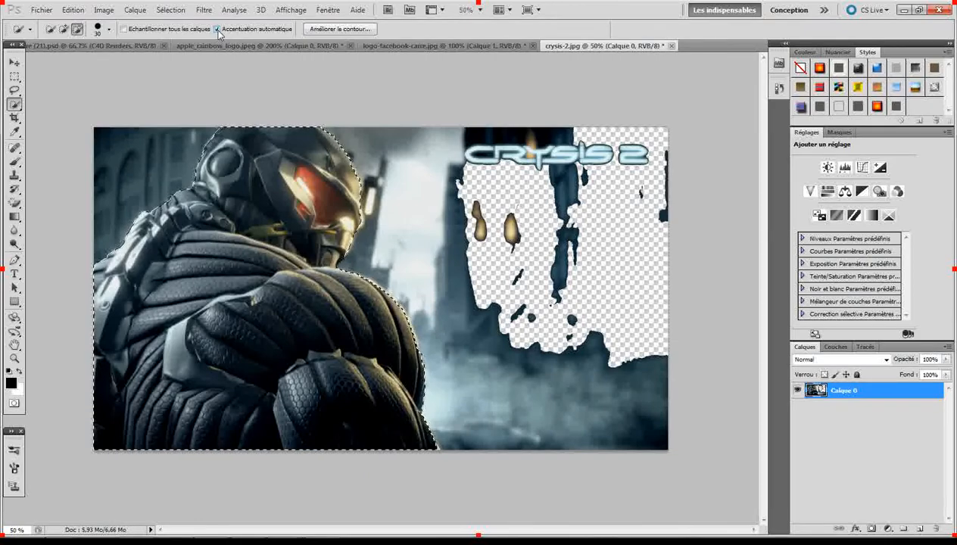
- Start Refine Edge on the soldier selection and set the edge detection radius to 0.2 px
{"action": "left_click", "coordinate": [340, 29]}
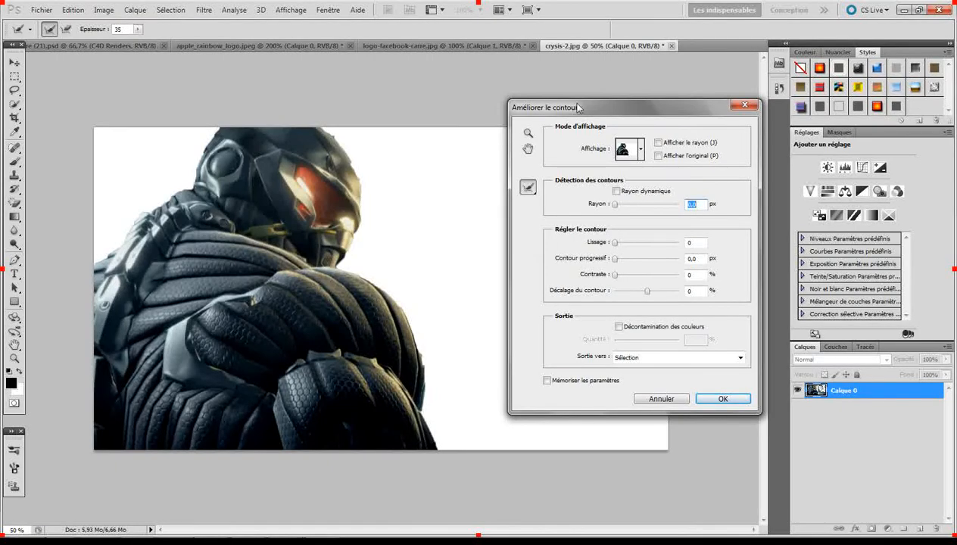
{"action": "left_click_drag", "start_coordinate": [577, 108], "coordinate": [663, 103]}
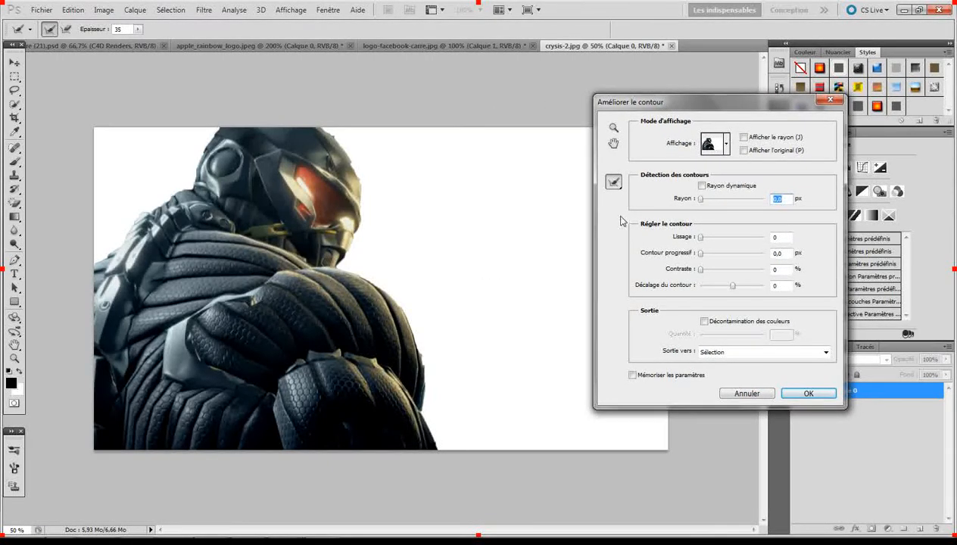
{"action": "left_click", "coordinate": [614, 126]}
{"action": "left_click", "coordinate": [340, 162]}
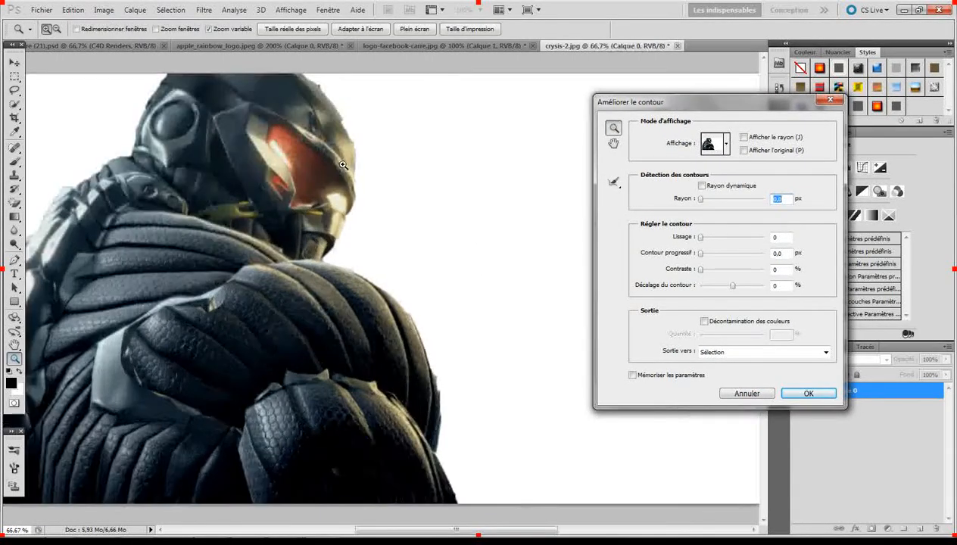
{"action": "left_click", "coordinate": [341, 160]}
{"action": "left_click", "coordinate": [333, 152]}
{"action": "left_click", "coordinate": [348, 163]}
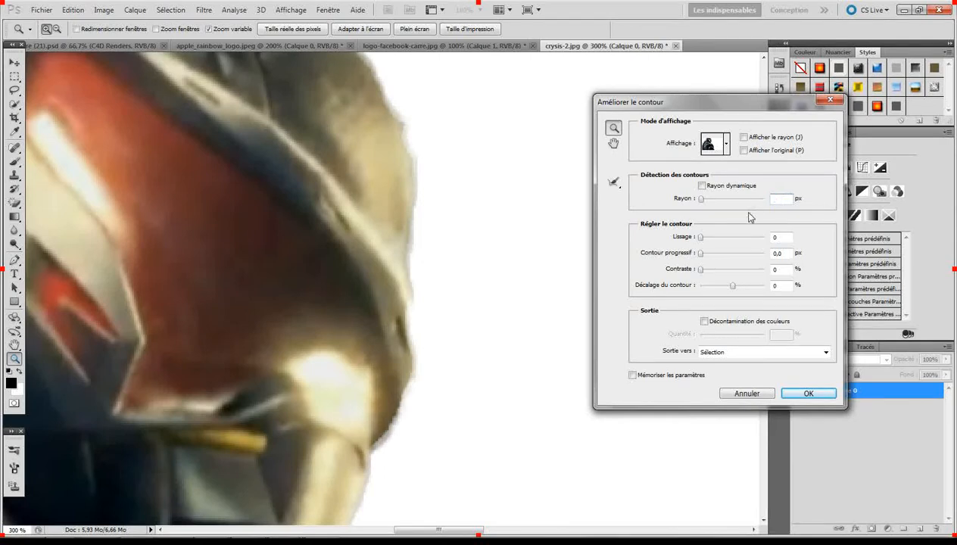
{"action": "left_click_drag", "start_coordinate": [454, 529], "coordinate": [411, 526]}
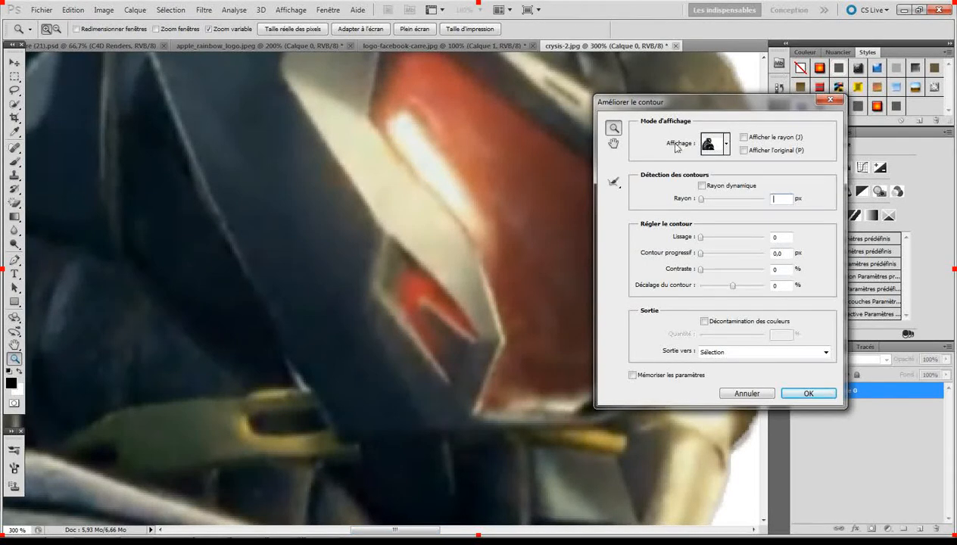
{"action": "left_click", "coordinate": [613, 184]}
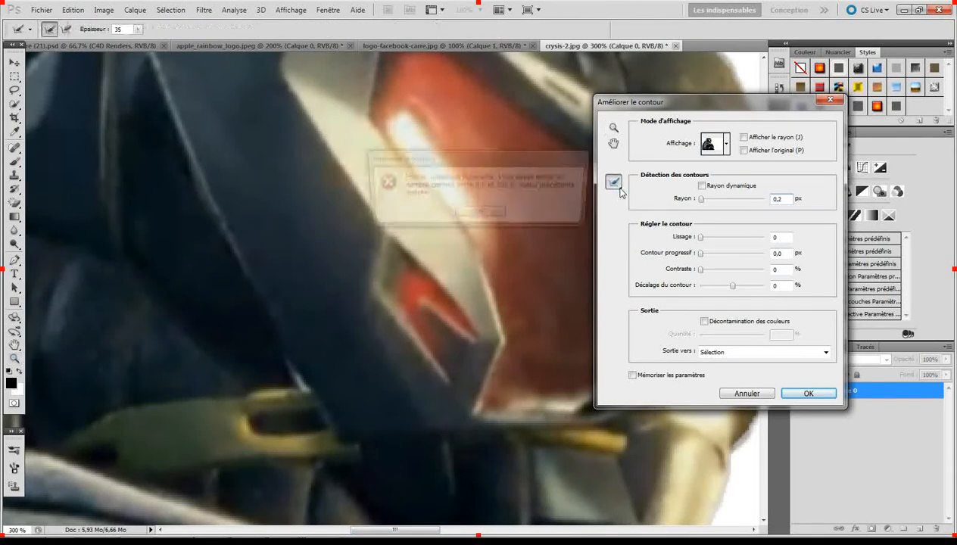
{"action": "left_click", "coordinate": [480, 214]}
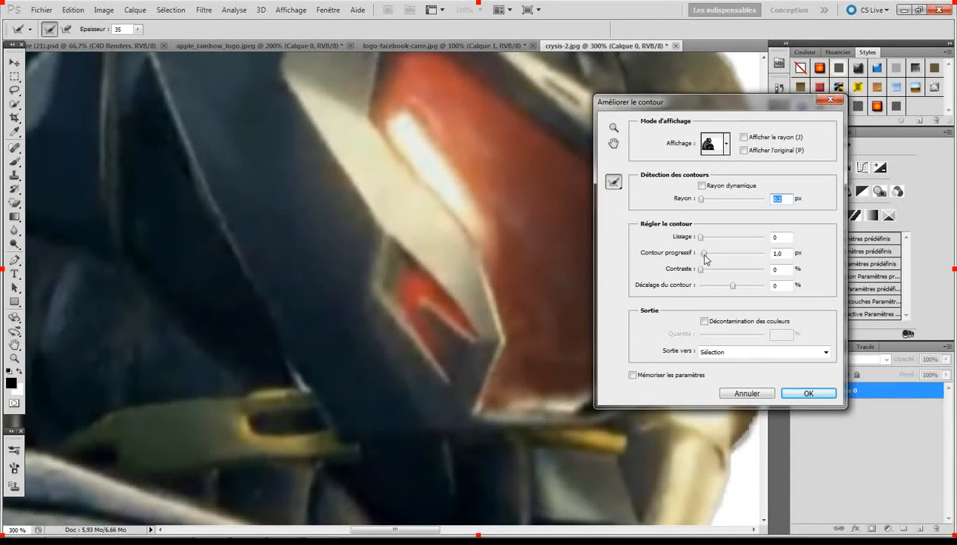
- Set the edge's feather to 1.0 px and smoothing to 51, and enable color decontamination
{"action": "left_click", "coordinate": [703, 253]}
{"action": "left_click_drag", "start_coordinate": [700, 241], "coordinate": [735, 243]}
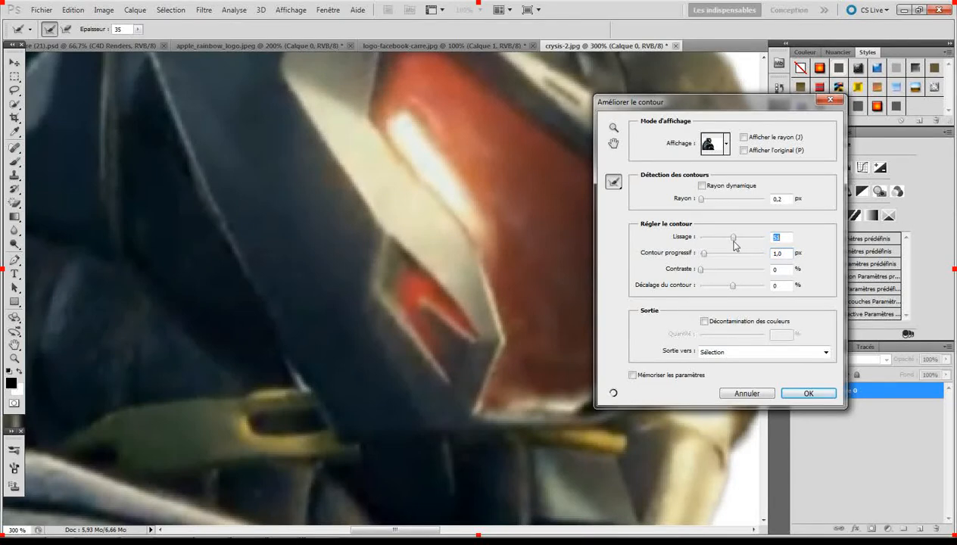
{"action": "left_click", "coordinate": [705, 321]}
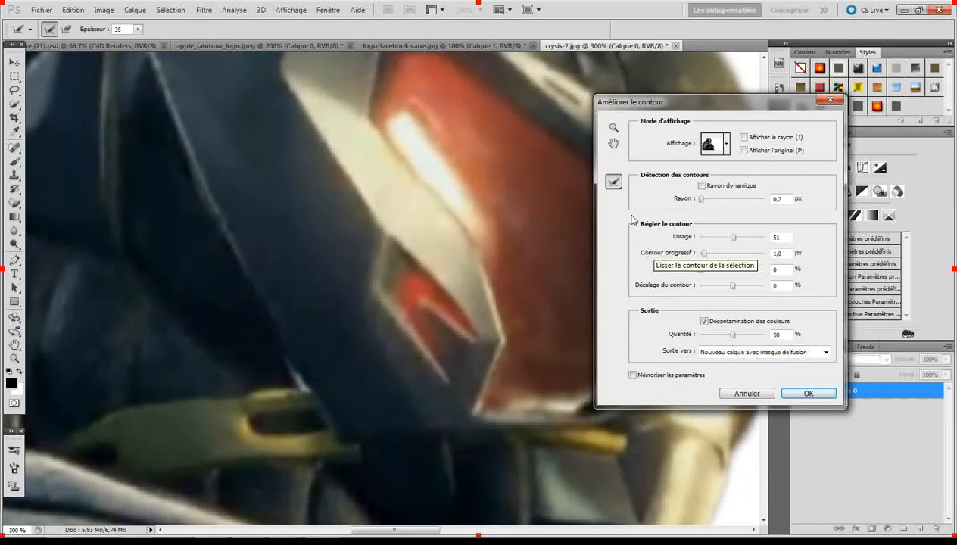
- Set the smoothing to 58 and brush along the helmet's upper outer edge with the Refine Radius tool
{"action": "left_click", "coordinate": [626, 183]}
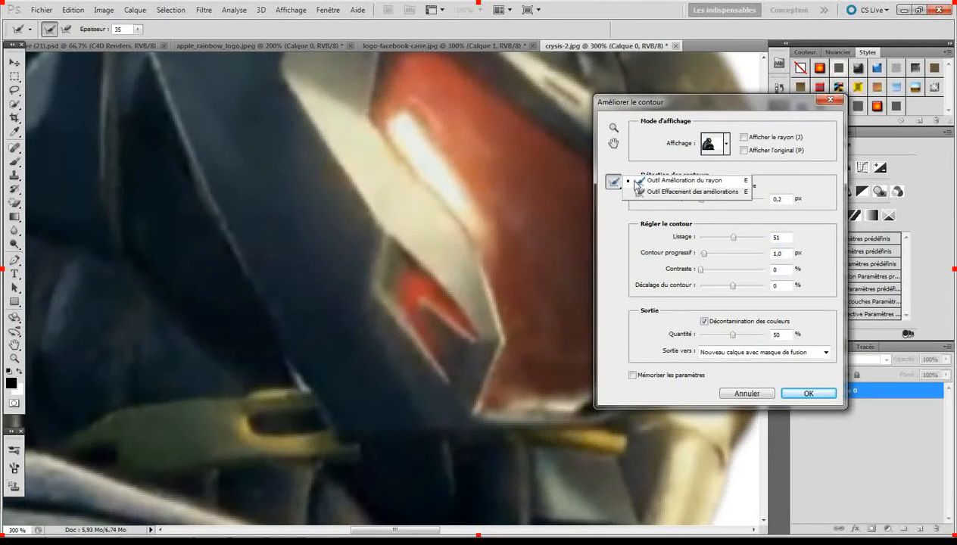
{"action": "left_click", "coordinate": [636, 182]}
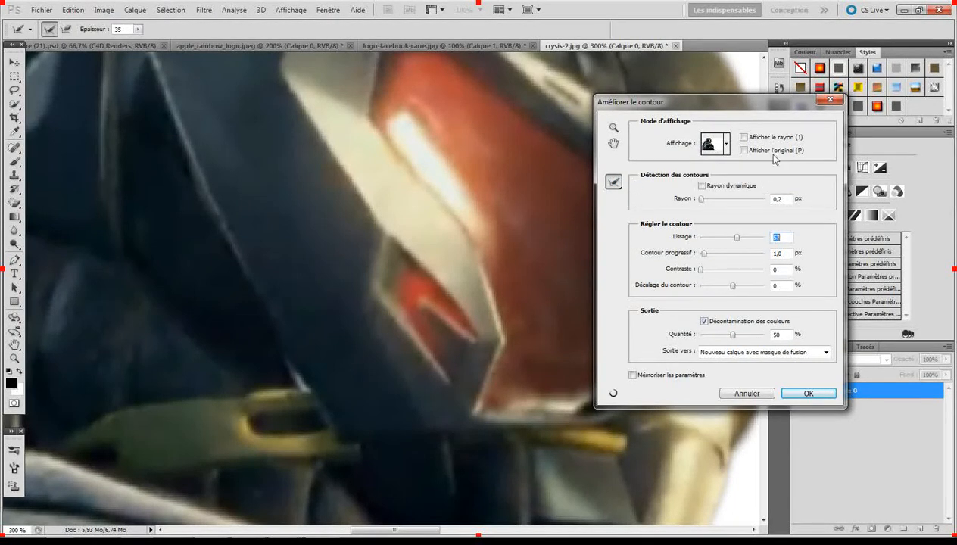
{"action": "left_click_drag", "start_coordinate": [756, 103], "coordinate": [915, 155]}
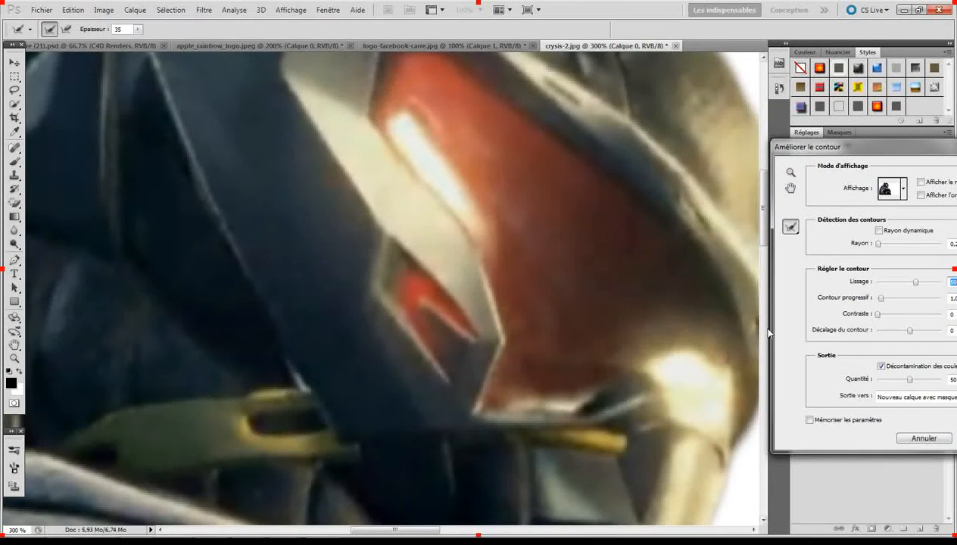
{"action": "left_click_drag", "start_coordinate": [763, 208], "coordinate": [780, 154]}
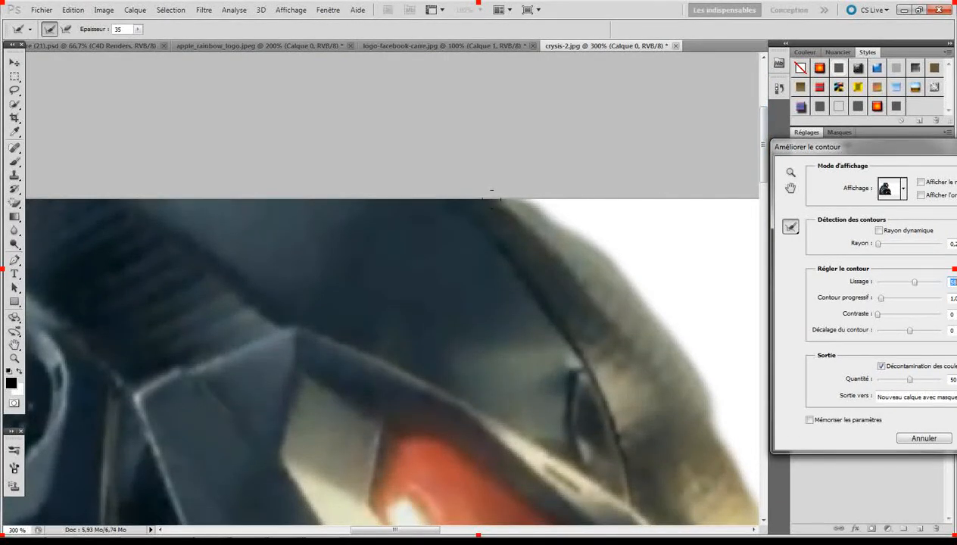
{"action": "mouse_move", "coordinate": [502, 187]}
{"action": "left_mouse_down"}
{"action": "mouse_move", "coordinate": [591, 240]}
{"action": "mouse_move", "coordinate": [615, 270]}
{"action": "mouse_move", "coordinate": [665, 351]}
{"action": "mouse_move", "coordinate": [706, 452]}
{"action": "left_mouse_up"}
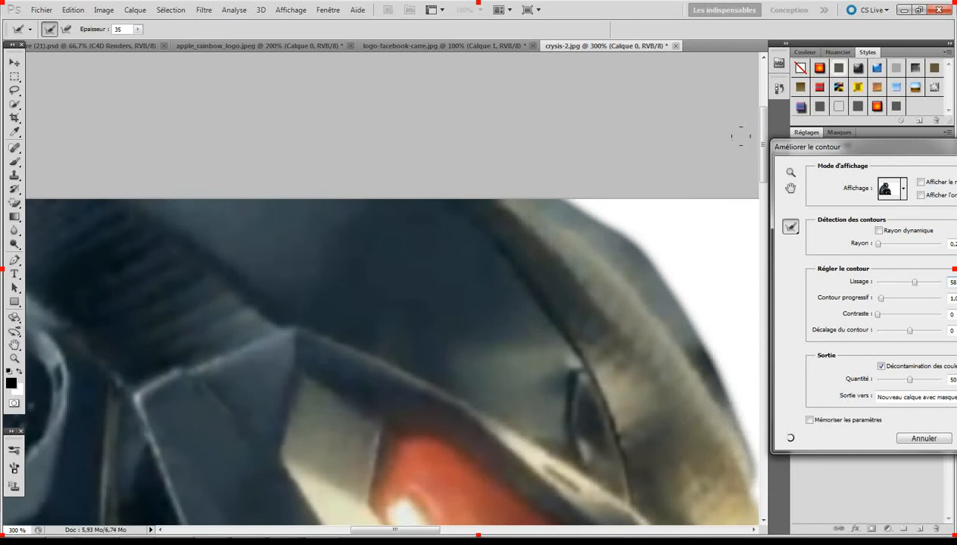
- Brush the Refine Radius tool down the front edge of the helmet, from the forehead past the visor to the jaw
{"action": "left_click_drag", "start_coordinate": [768, 141], "coordinate": [764, 204]}
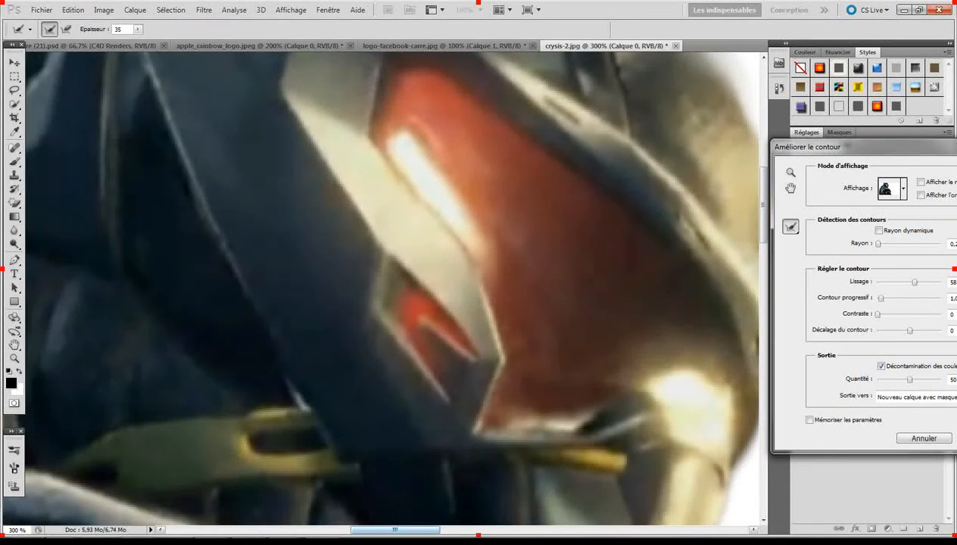
{"action": "left_click", "coordinate": [790, 174]}
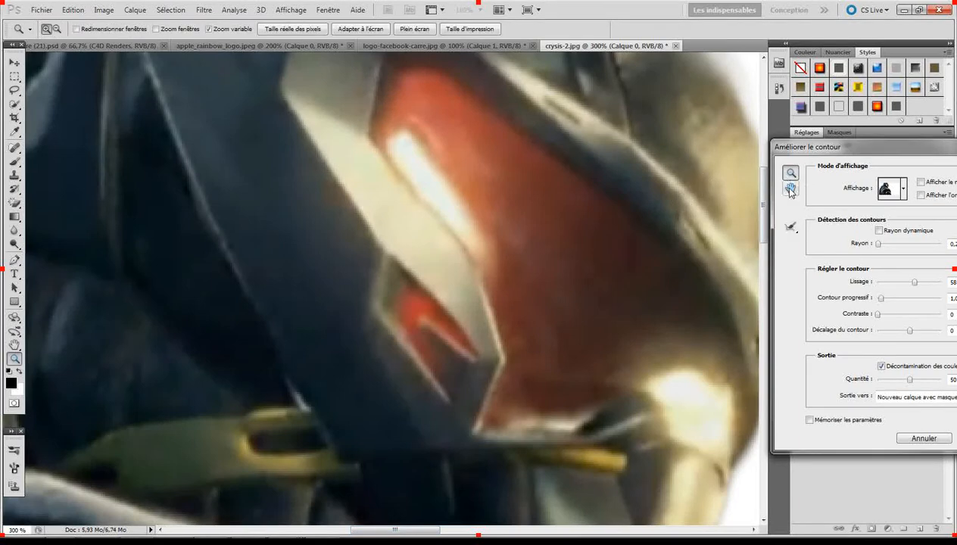
{"action": "left_click", "coordinate": [791, 188]}
{"action": "left_click_drag", "start_coordinate": [680, 241], "coordinate": [448, 175]}
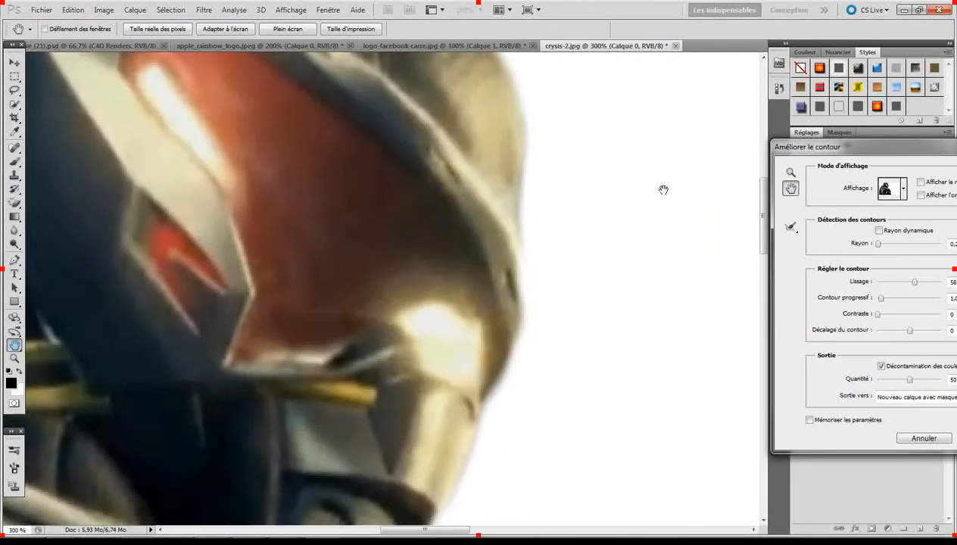
{"action": "left_click", "coordinate": [791, 226]}
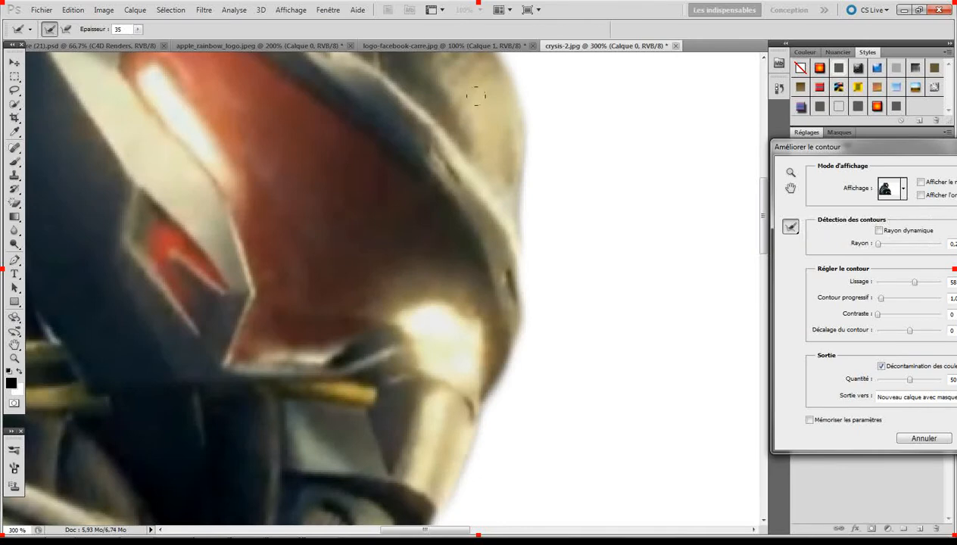
{"action": "mouse_move", "coordinate": [475, 63]}
{"action": "left_mouse_down"}
{"action": "mouse_move", "coordinate": [513, 186]}
{"action": "mouse_move", "coordinate": [510, 257]}
{"action": "mouse_move", "coordinate": [499, 335]}
{"action": "mouse_move", "coordinate": [423, 460]}
{"action": "left_mouse_up"}
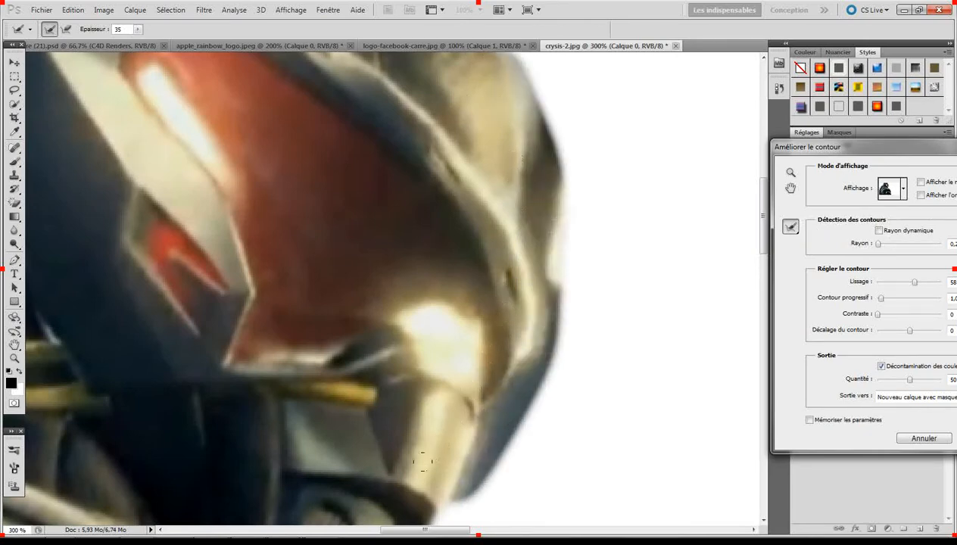
- Refine the edge from below the helmet's jaw along the neck and over the top of the near shoulder
{"action": "left_click_drag", "start_coordinate": [425, 529], "coordinate": [452, 529]}
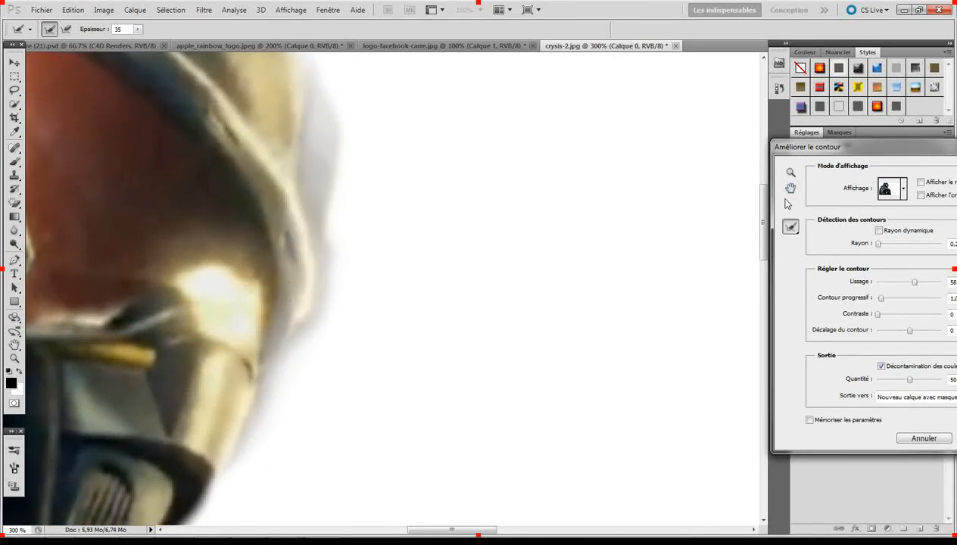
{"action": "left_click_drag", "start_coordinate": [766, 213], "coordinate": [772, 248]}
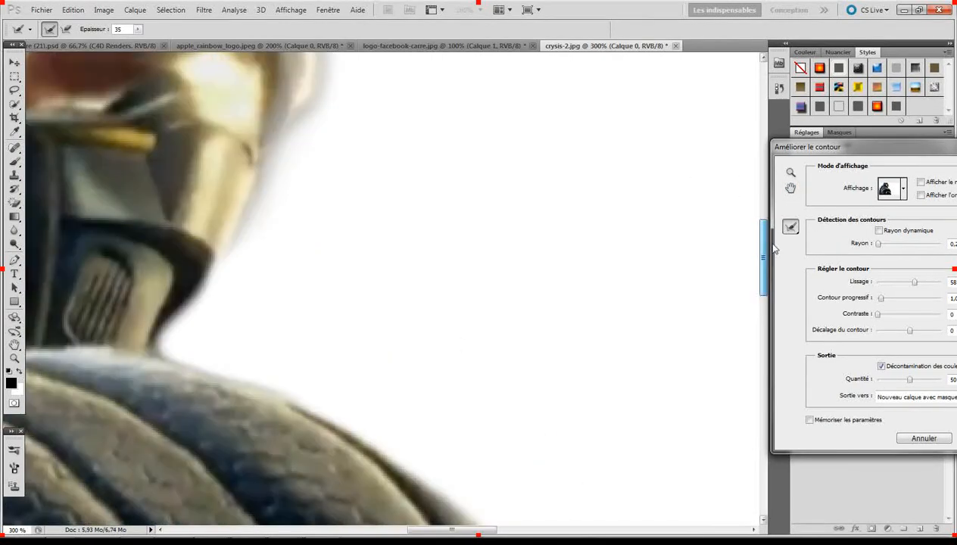
{"action": "mouse_move", "coordinate": [269, 181]}
{"action": "left_mouse_down"}
{"action": "mouse_move", "coordinate": [218, 218]}
{"action": "mouse_move", "coordinate": [140, 326]}
{"action": "mouse_move", "coordinate": [168, 349]}
{"action": "mouse_move", "coordinate": [237, 361]}
{"action": "mouse_move", "coordinate": [299, 390]}
{"action": "mouse_move", "coordinate": [480, 487]}
{"action": "left_mouse_up"}
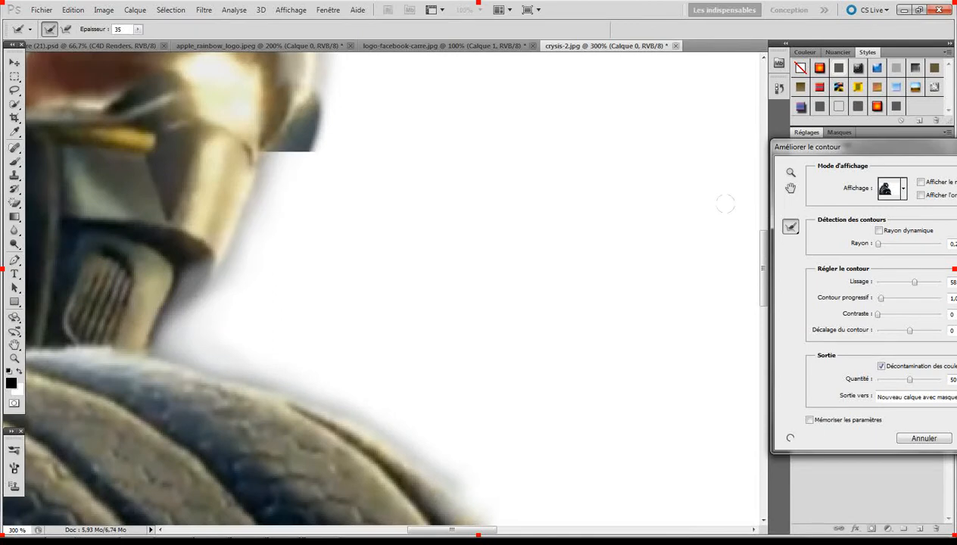
{"action": "scroll", "coordinate": [733, 209], "scroll_direction": "down", "scroll_amount": 2}
{"action": "left_click_drag", "start_coordinate": [763, 248], "coordinate": [763, 320]}
{"action": "scroll", "coordinate": [735, 269], "scroll_direction": "up", "scroll_amount": 3}
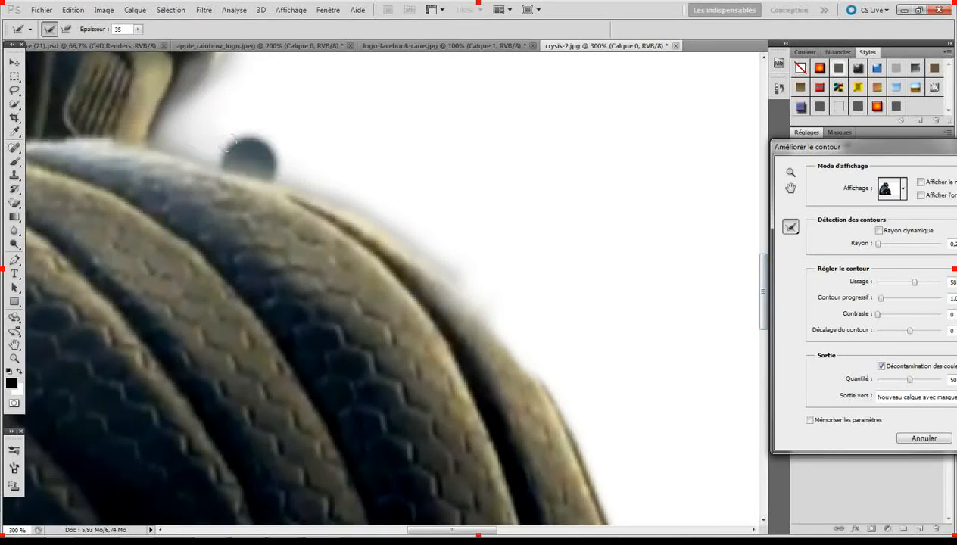
{"action": "mouse_move", "coordinate": [250, 155]}
{"action": "left_mouse_down"}
{"action": "mouse_move", "coordinate": [430, 258]}
{"action": "mouse_move", "coordinate": [495, 346]}
{"action": "mouse_move", "coordinate": [577, 419]}
{"action": "mouse_move", "coordinate": [614, 497]}
{"action": "mouse_move", "coordinate": [448, 284]}
{"action": "left_mouse_up"}
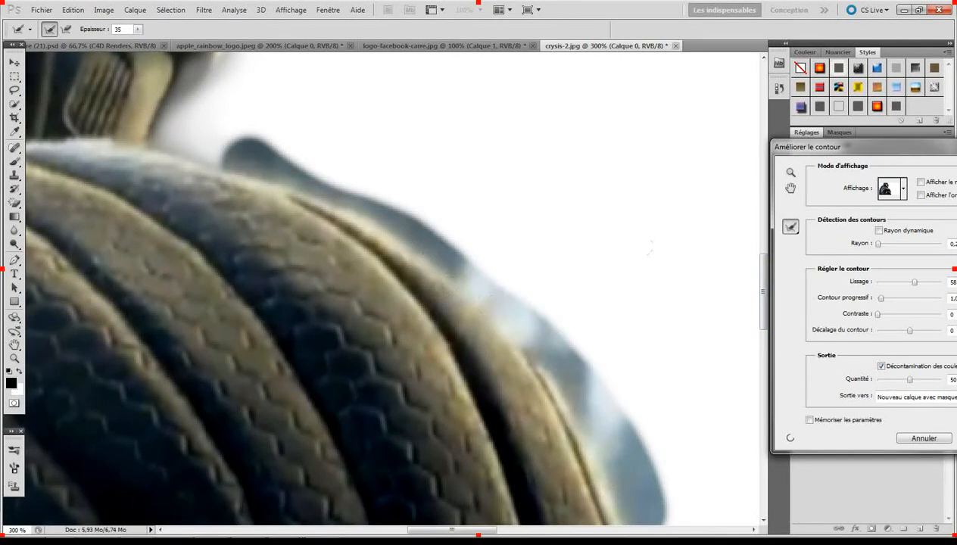
- Refine the outer edge of the near shoulder and upper arm with the Refine Radius brush
{"action": "left_click_drag", "start_coordinate": [762, 274], "coordinate": [761, 366]}
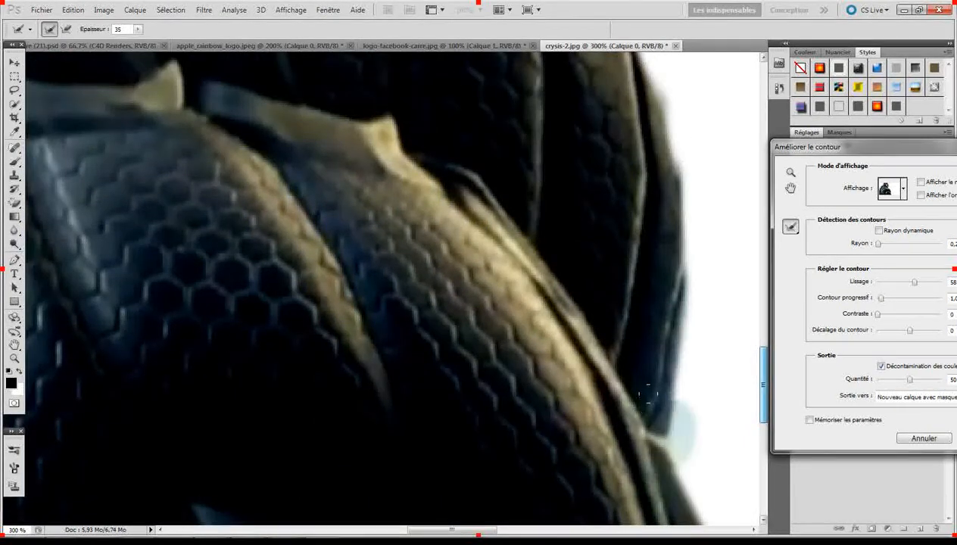
{"action": "left_click_drag", "start_coordinate": [636, 78], "coordinate": [636, 59]}
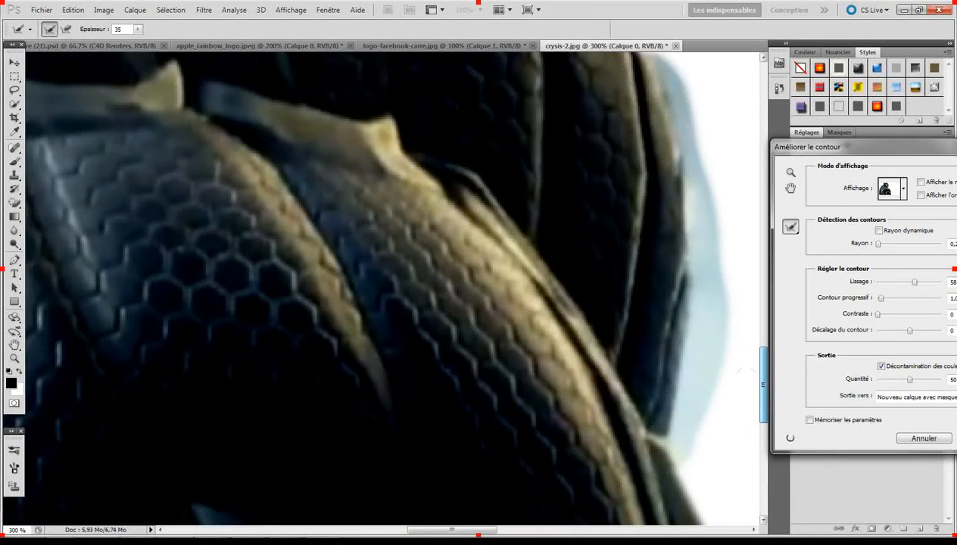
{"action": "left_click_drag", "start_coordinate": [761, 387], "coordinate": [760, 333]}
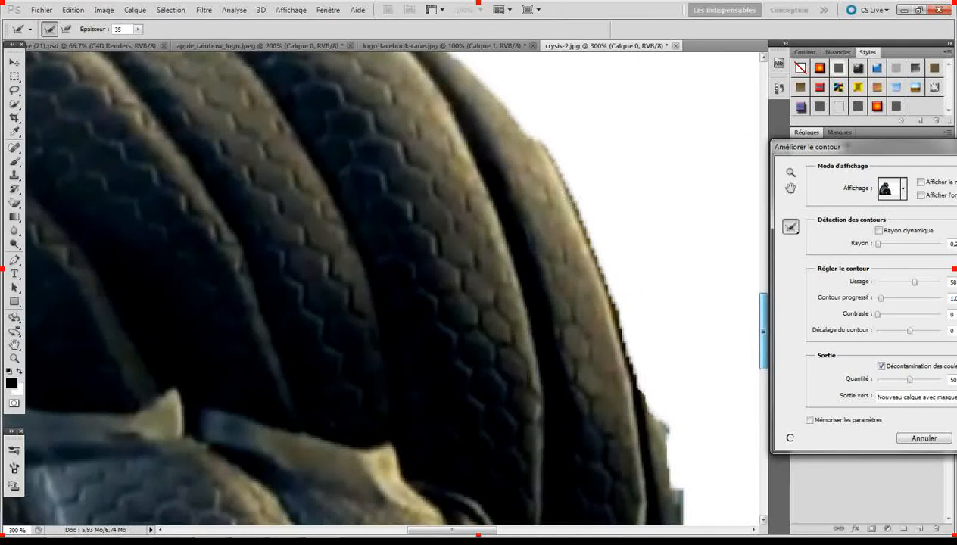
{"action": "mouse_move", "coordinate": [532, 126]}
{"action": "left_mouse_down"}
{"action": "mouse_move", "coordinate": [607, 295]}
{"action": "mouse_move", "coordinate": [616, 367]}
{"action": "mouse_move", "coordinate": [633, 430]}
{"action": "left_mouse_up"}
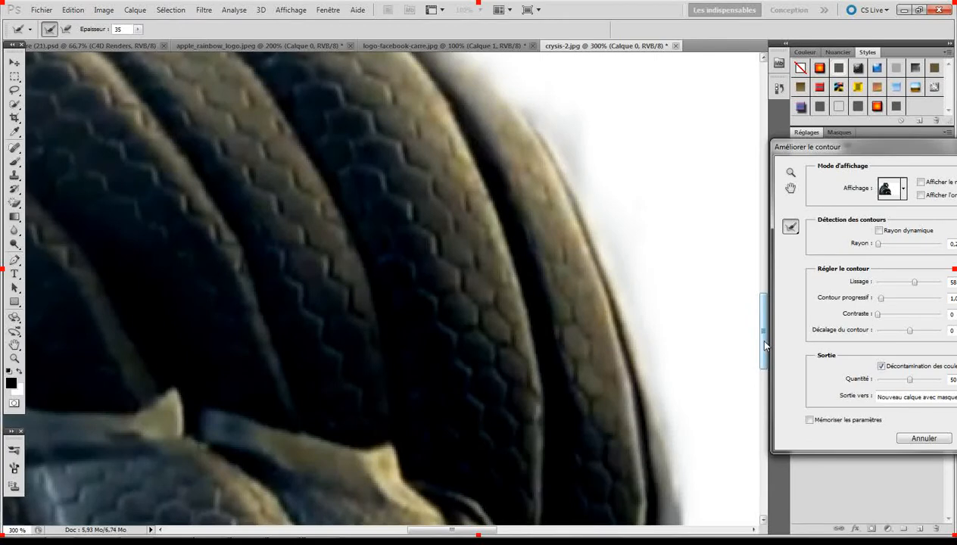
- Refine the outer edge of the near arm down to its corner at the image's bottom border
{"action": "left_click_drag", "start_coordinate": [765, 345], "coordinate": [765, 421]}
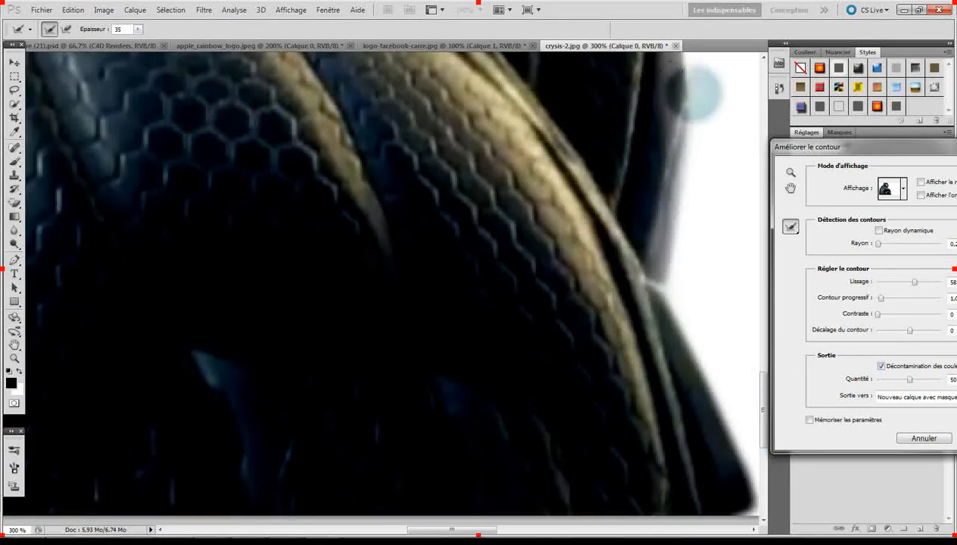
{"action": "left_click_drag", "start_coordinate": [698, 93], "coordinate": [741, 488]}
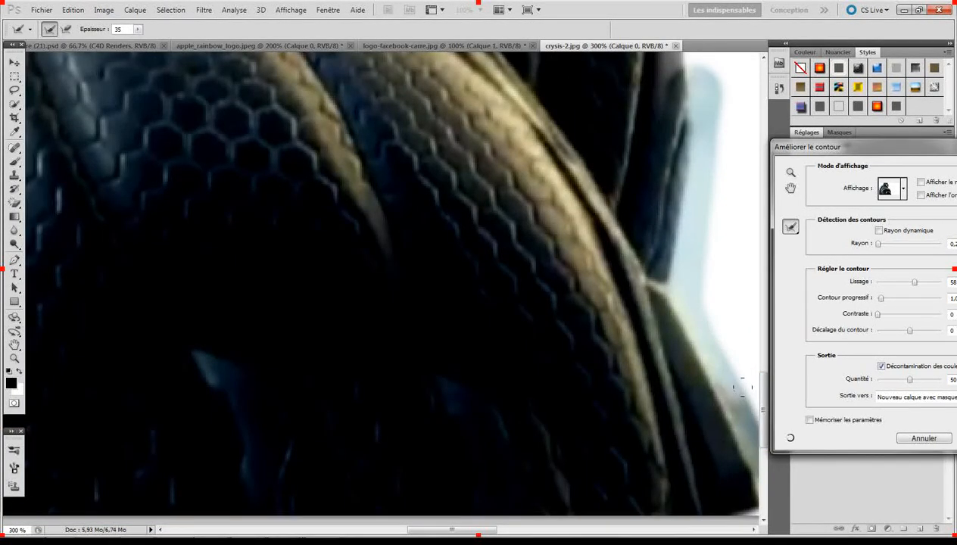
{"action": "left_click_drag", "start_coordinate": [763, 411], "coordinate": [764, 447]}
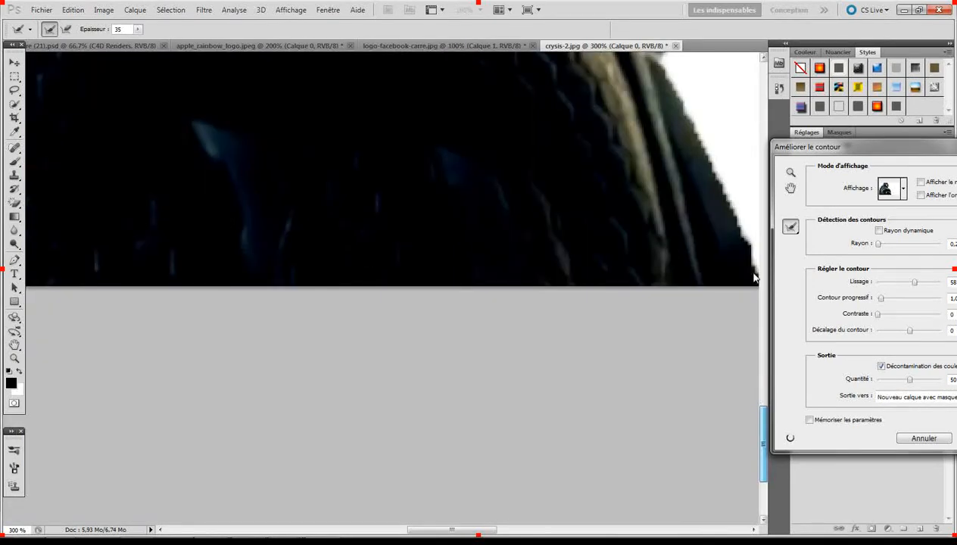
{"action": "left_click_drag", "start_coordinate": [738, 288], "coordinate": [708, 284]}
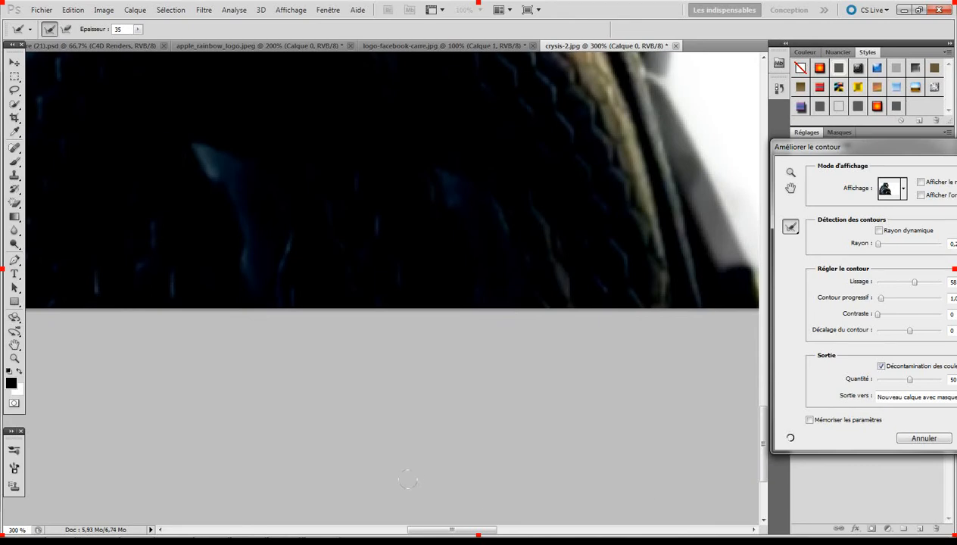
- Brush the Refine Radius tool along the soldier's torso at the bottom border of the image, near its lower left corner
{"action": "scroll", "coordinate": [375, 452], "scroll_direction": "left", "scroll_amount": 6}
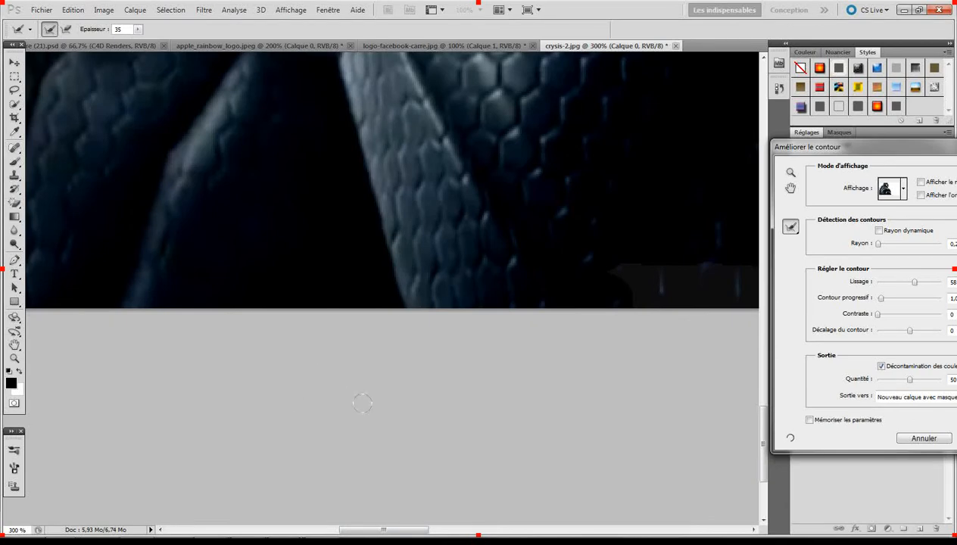
{"action": "scroll", "coordinate": [382, 438], "scroll_direction": "left", "scroll_amount": 8}
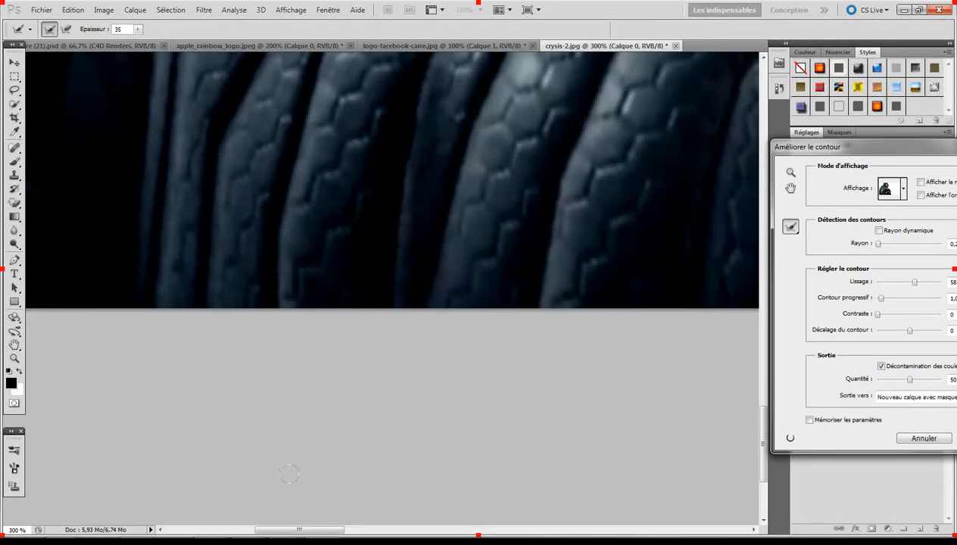
{"action": "scroll", "coordinate": [237, 395], "scroll_direction": "left", "scroll_amount": 6}
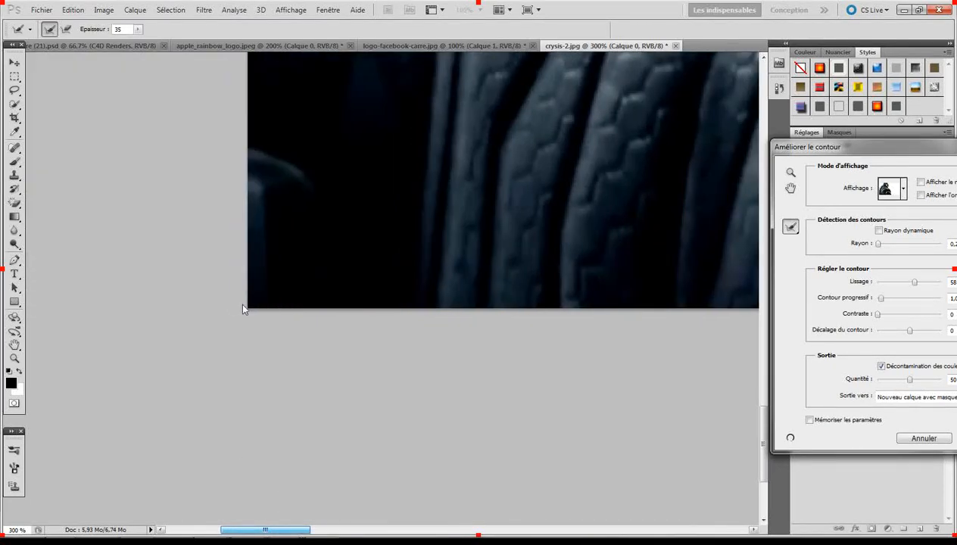
{"action": "mouse_move", "coordinate": [250, 303]}
{"action": "left_mouse_down"}
{"action": "mouse_move", "coordinate": [301, 276]}
{"action": "mouse_move", "coordinate": [656, 277]}
{"action": "left_mouse_up"}
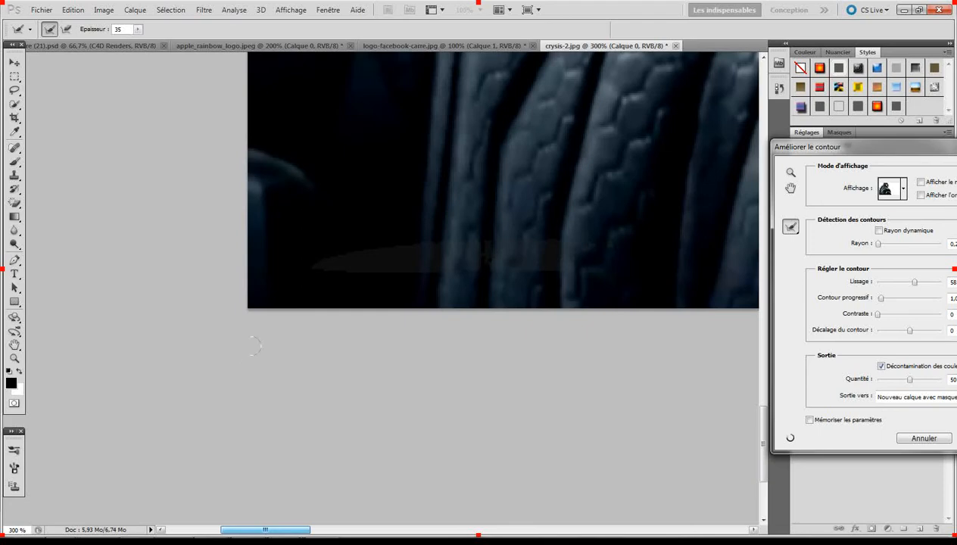
- Refine the upper edge of the light armour plates on the far arm, starting from the image's left border
{"action": "scroll", "coordinate": [252, 346], "scroll_direction": "up", "scroll_amount": 1}
{"action": "scroll", "coordinate": [267, 75], "scroll_direction": "up", "scroll_amount": 5}
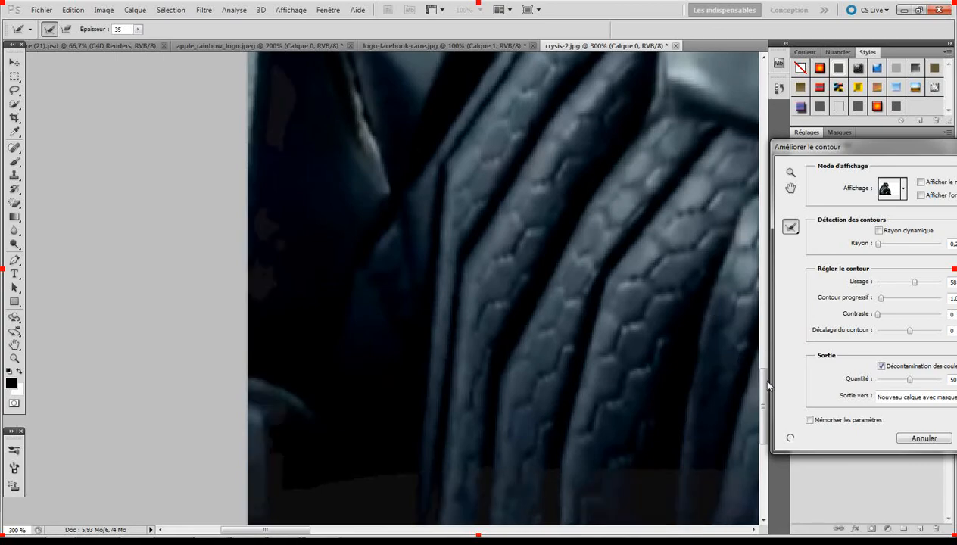
{"action": "scroll", "coordinate": [754, 363], "scroll_direction": "up", "scroll_amount": 6}
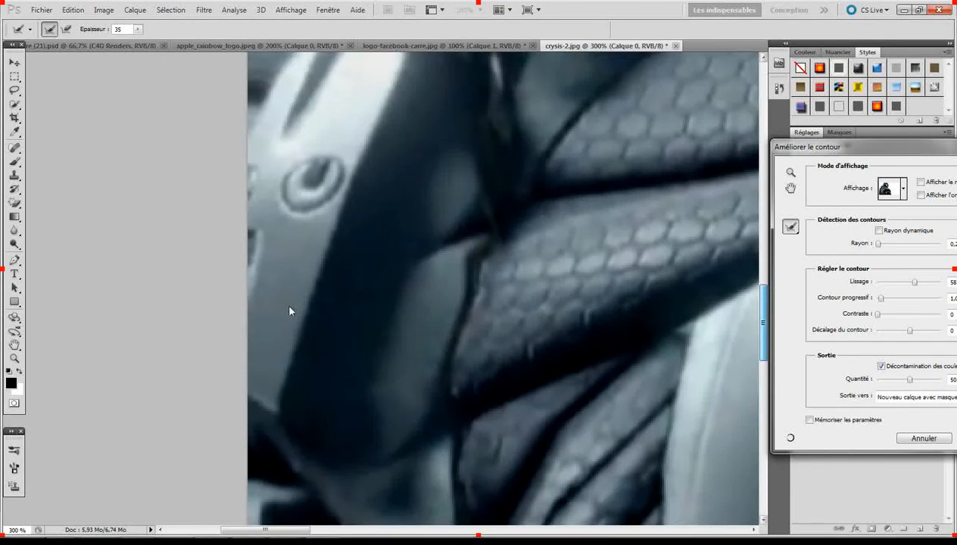
{"action": "scroll", "coordinate": [749, 403], "scroll_direction": "up", "scroll_amount": 5}
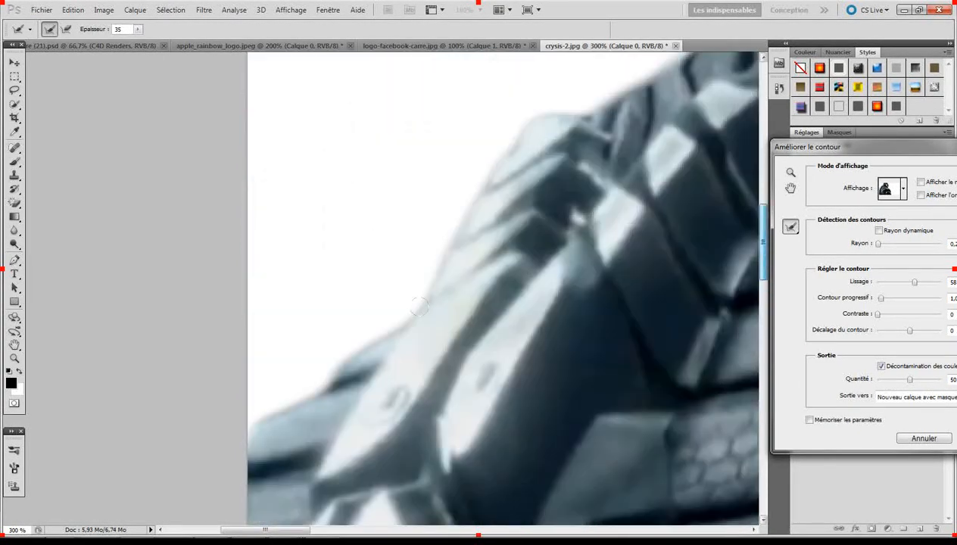
{"action": "mouse_move", "coordinate": [214, 388]}
{"action": "left_mouse_down"}
{"action": "mouse_move", "coordinate": [297, 349]}
{"action": "mouse_move", "coordinate": [346, 303]}
{"action": "mouse_move", "coordinate": [486, 115]}
{"action": "mouse_move", "coordinate": [519, 102]}
{"action": "mouse_move", "coordinate": [623, 134]}
{"action": "left_mouse_up"}
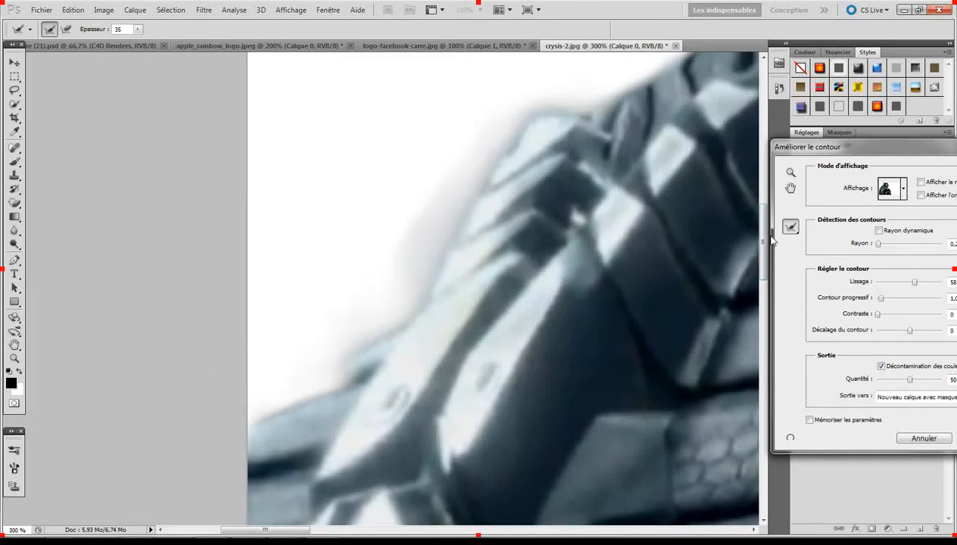
- Refine the edge over the far shoulder to the neck and up the back of the helmet
{"action": "left_click_drag", "start_coordinate": [763, 234], "coordinate": [761, 214]}
{"action": "left_click_drag", "start_coordinate": [278, 532], "coordinate": [335, 531]}
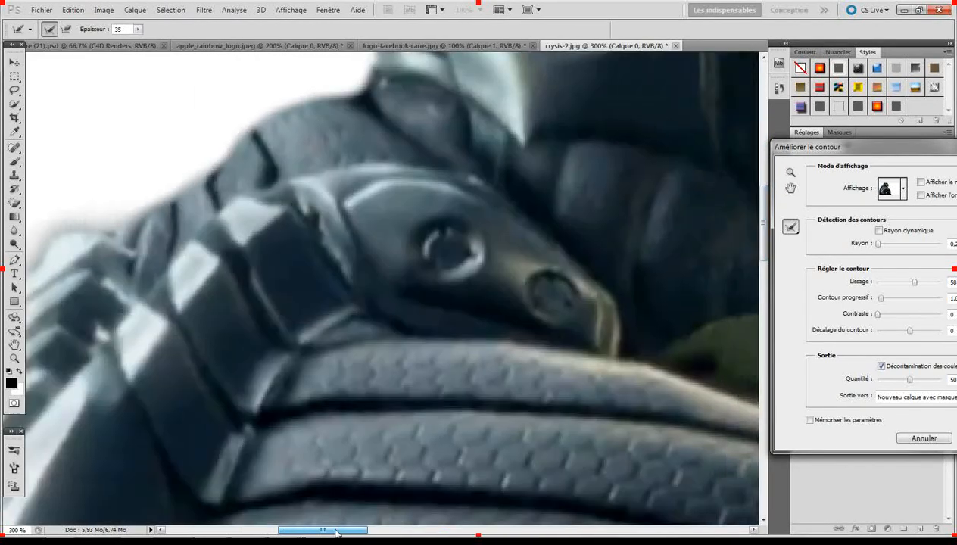
{"action": "scroll", "coordinate": [253, 340], "scroll_direction": "up", "scroll_amount": 2}
{"action": "mouse_move", "coordinate": [54, 282]}
{"action": "left_mouse_down"}
{"action": "mouse_move", "coordinate": [165, 243]}
{"action": "mouse_move", "coordinate": [254, 151]}
{"action": "mouse_move", "coordinate": [353, 100]}
{"action": "mouse_move", "coordinate": [372, 62]}
{"action": "left_mouse_up"}
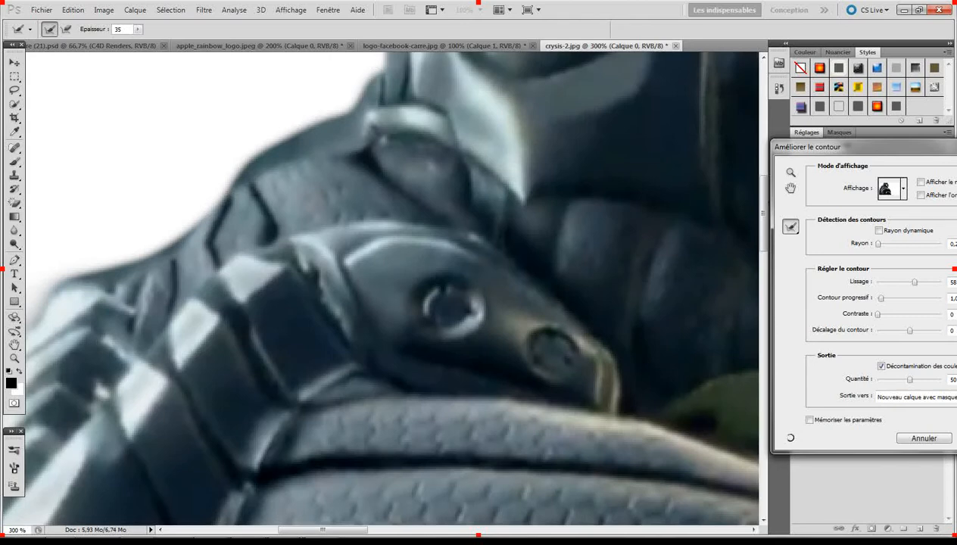
{"action": "left_click_drag", "start_coordinate": [759, 223], "coordinate": [757, 175]}
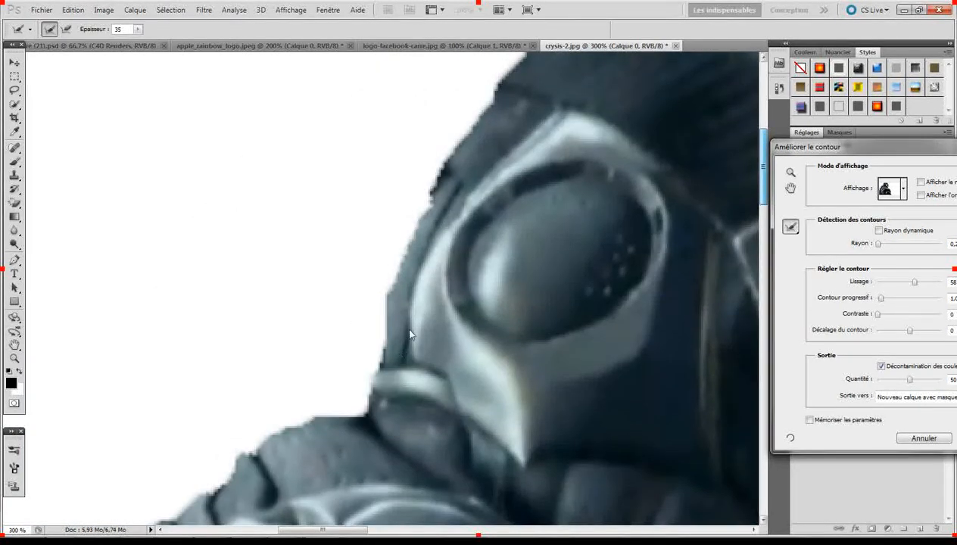
{"action": "mouse_move", "coordinate": [362, 288]}
{"action": "left_mouse_down"}
{"action": "mouse_move", "coordinate": [423, 151]}
{"action": "mouse_move", "coordinate": [492, 68]}
{"action": "left_mouse_up"}
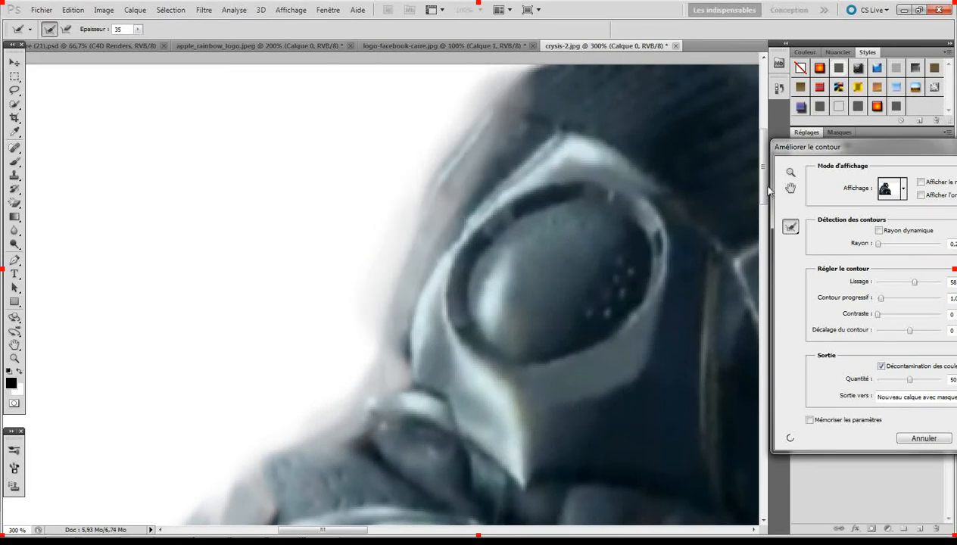
- Switch to the Erase Refinements tool and brush down the back of the helmet and along the neck and far shoulder
{"action": "left_click_drag", "start_coordinate": [761, 191], "coordinate": [758, 164]}
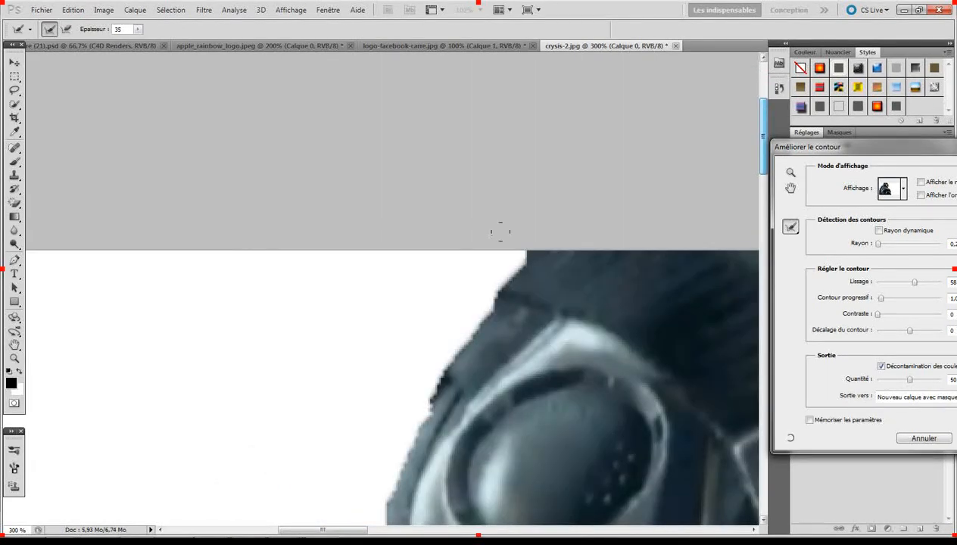
{"action": "left_click", "coordinate": [796, 234]}
{"action": "left_click", "coordinate": [815, 238]}
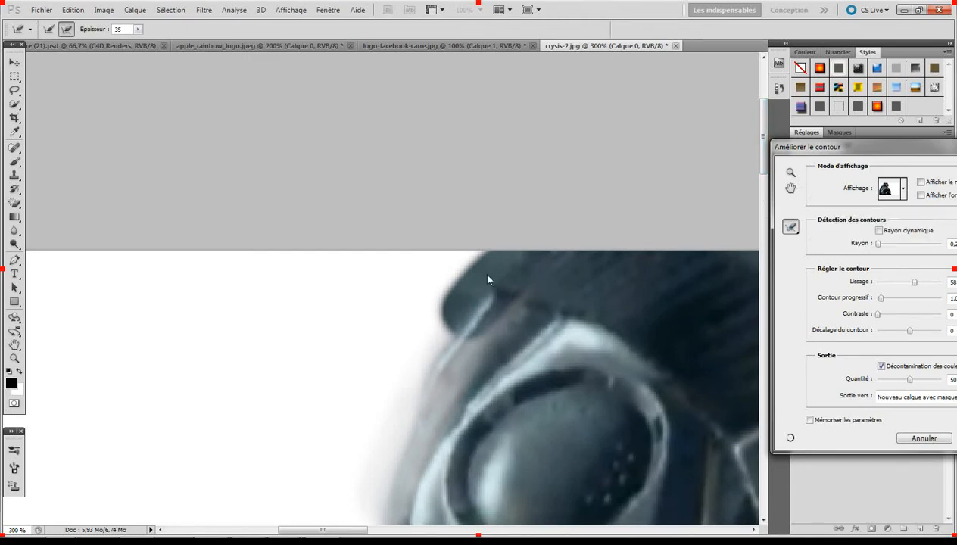
{"action": "scroll", "coordinate": [493, 231], "scroll_direction": "down", "scroll_amount": 1}
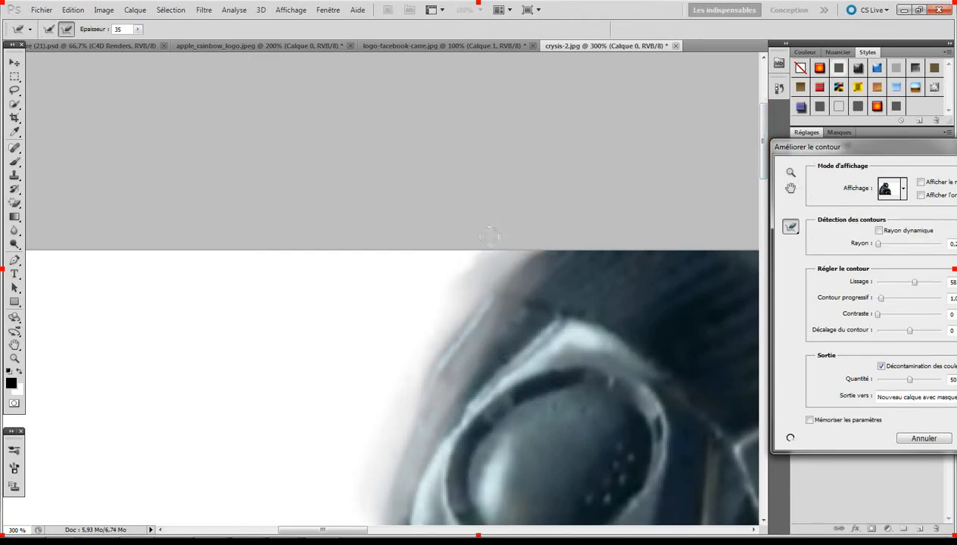
{"action": "mouse_move", "coordinate": [518, 254]}
{"action": "left_mouse_down"}
{"action": "mouse_move", "coordinate": [440, 341]}
{"action": "mouse_move", "coordinate": [426, 331]}
{"action": "mouse_move", "coordinate": [341, 391]}
{"action": "left_mouse_up"}
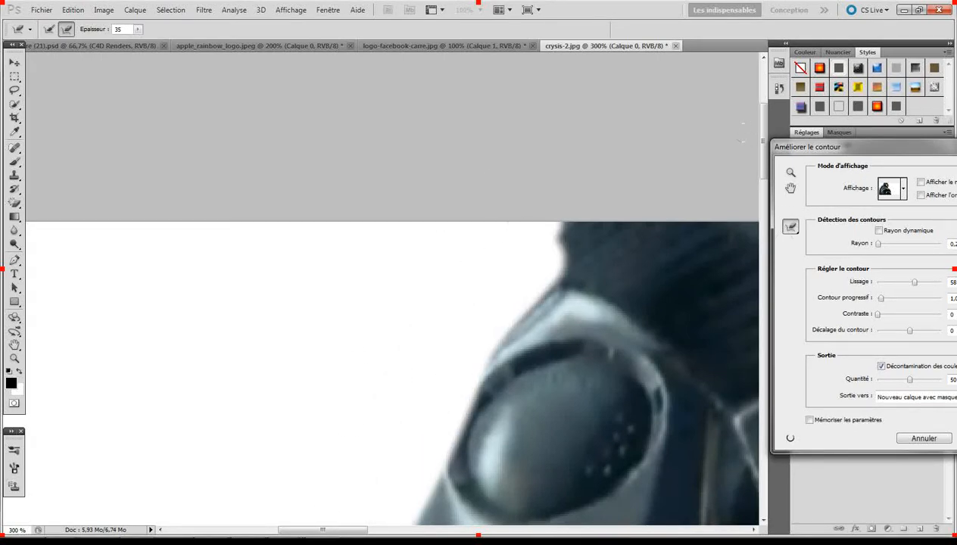
{"action": "left_click_drag", "start_coordinate": [762, 154], "coordinate": [762, 207]}
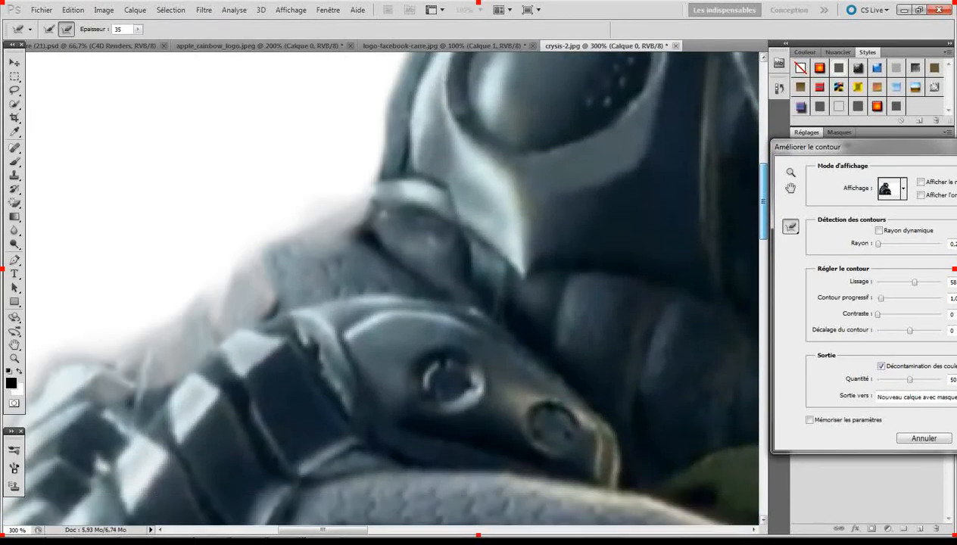
{"action": "mouse_move", "coordinate": [383, 72]}
{"action": "left_mouse_down"}
{"action": "mouse_move", "coordinate": [370, 63]}
{"action": "mouse_move", "coordinate": [246, 231]}
{"action": "mouse_move", "coordinate": [296, 202]}
{"action": "mouse_move", "coordinate": [30, 412]}
{"action": "left_mouse_up"}
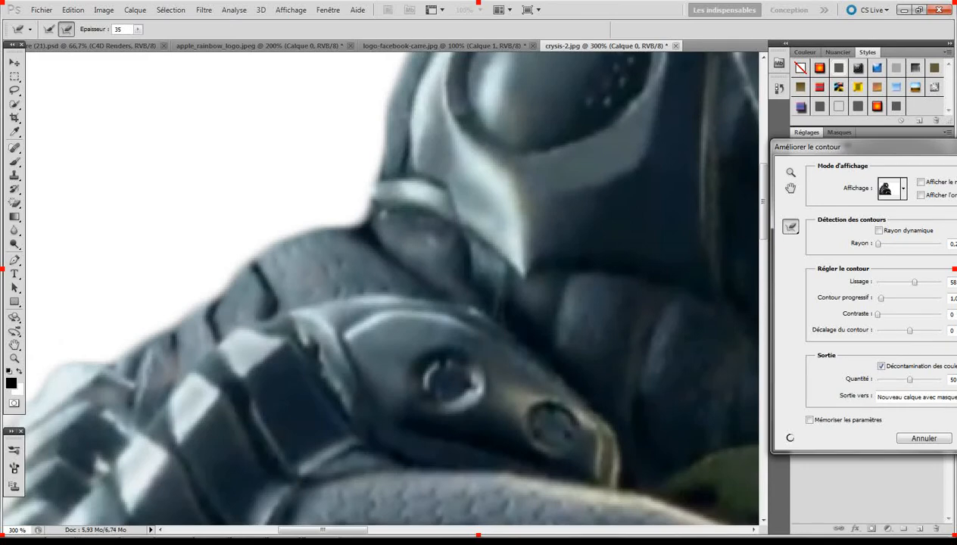
- Erase the refinements along the upper edge of the light armour plates on the far arm
{"action": "scroll", "coordinate": [378, 288], "scroll_direction": "down", "scroll_amount": 3}
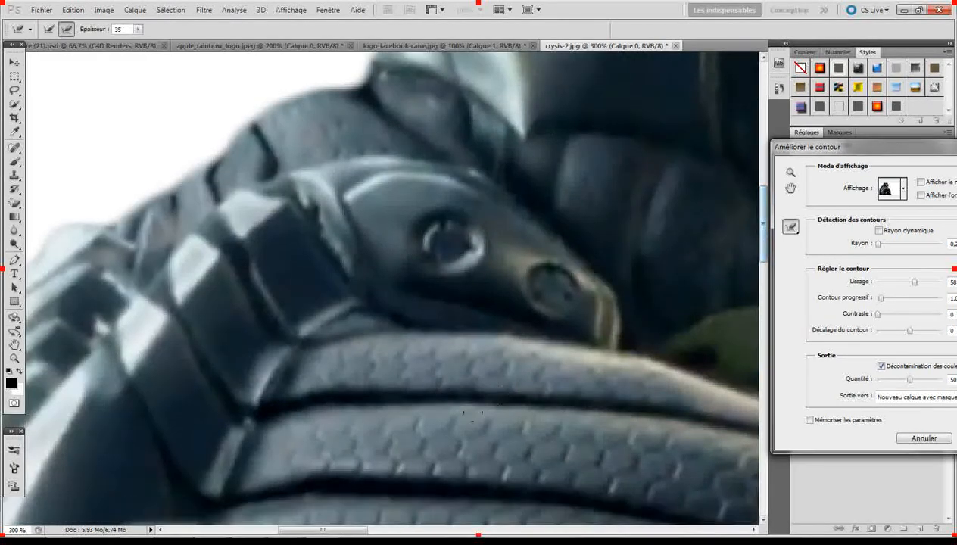
{"action": "scroll", "coordinate": [527, 182], "scroll_direction": "left", "scroll_amount": 10}
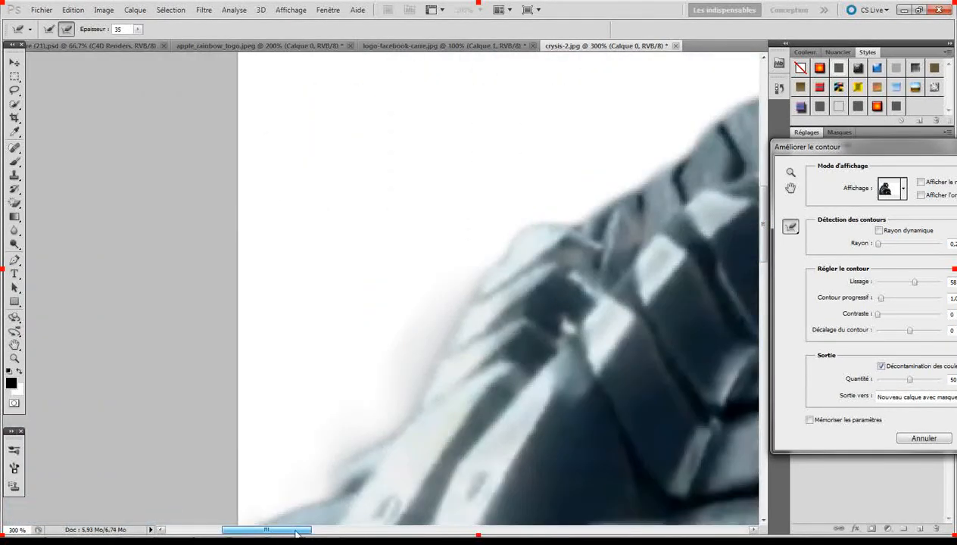
{"action": "mouse_move", "coordinate": [556, 223]}
{"action": "left_mouse_down"}
{"action": "mouse_move", "coordinate": [458, 299]}
{"action": "mouse_move", "coordinate": [337, 455]}
{"action": "mouse_move", "coordinate": [227, 485]}
{"action": "left_mouse_up"}
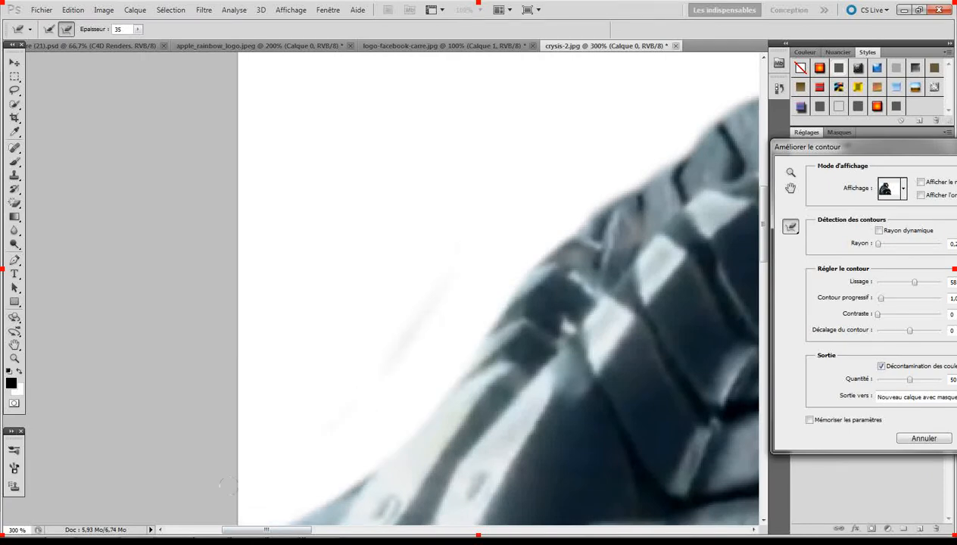
{"action": "scroll", "coordinate": [736, 228], "scroll_direction": "down", "scroll_amount": 6}
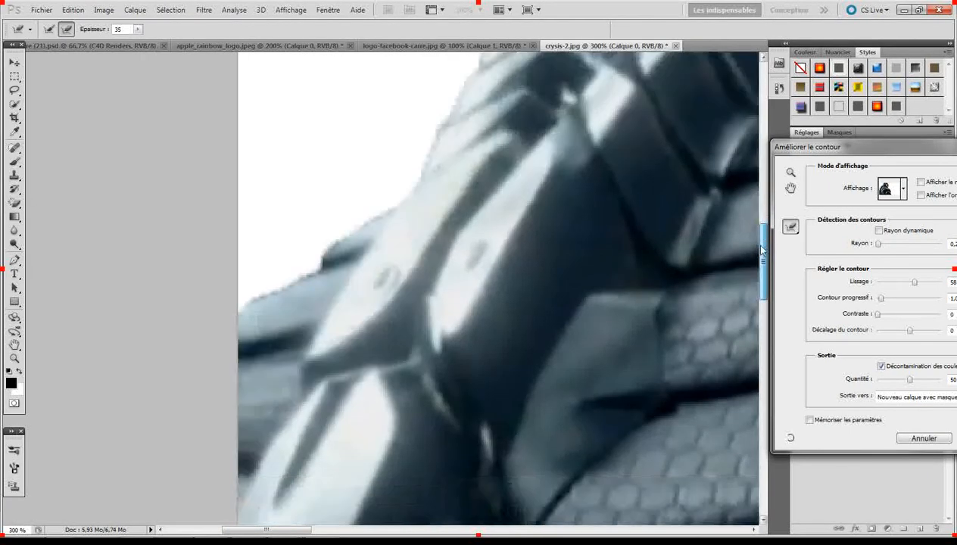
- Switch to Chrome, rewind the playing YouTube mix to 0:27, and return to Photoshop
{"action": "mouse_move", "coordinate": [184, 533]}
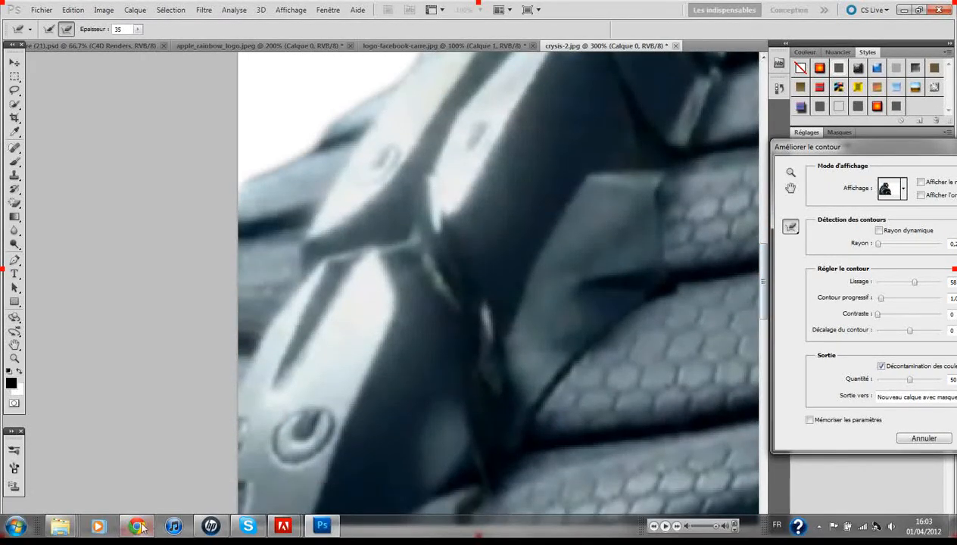
{"action": "left_click", "coordinate": [138, 527]}
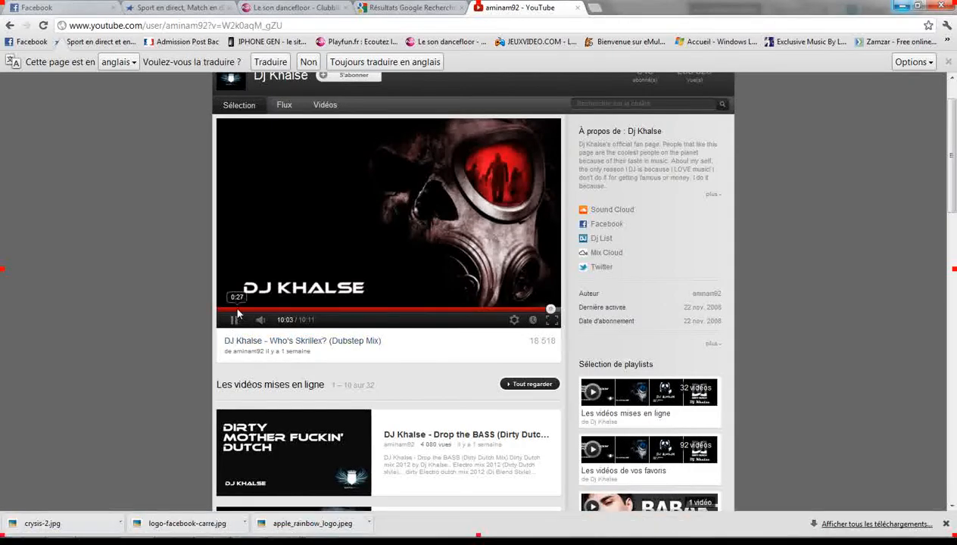
{"action": "left_click", "coordinate": [234, 309]}
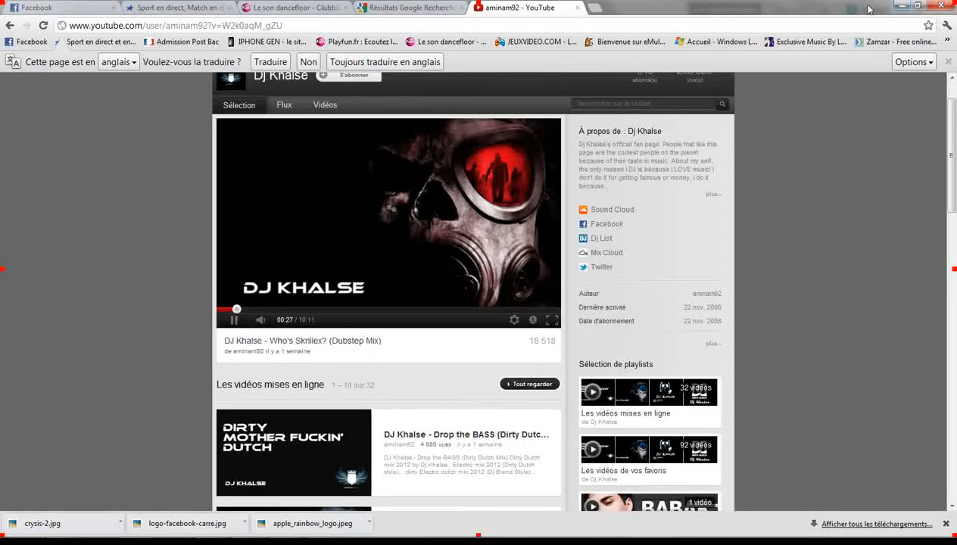
{"action": "left_click", "coordinate": [901, 6]}
- Erase the refinements on the far arm's edge near the image's left border and around the torso at the lower left corner
{"action": "left_click_drag", "start_coordinate": [264, 155], "coordinate": [441, 55]}
{"action": "left_click_drag", "start_coordinate": [762, 265], "coordinate": [743, 417]}
{"action": "left_click_drag", "start_coordinate": [208, 338], "coordinate": [258, 345]}
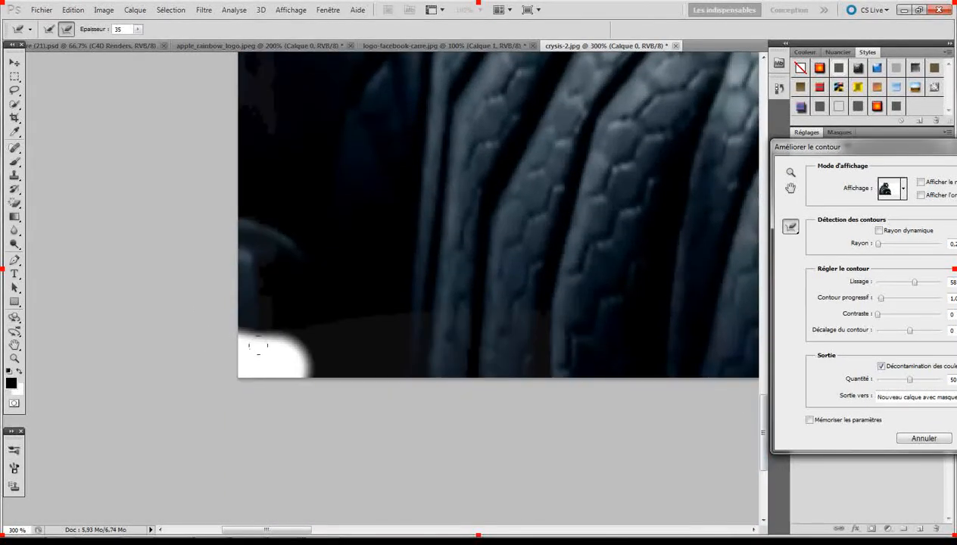
{"action": "scroll", "coordinate": [229, 142], "scroll_direction": "up", "scroll_amount": 1}
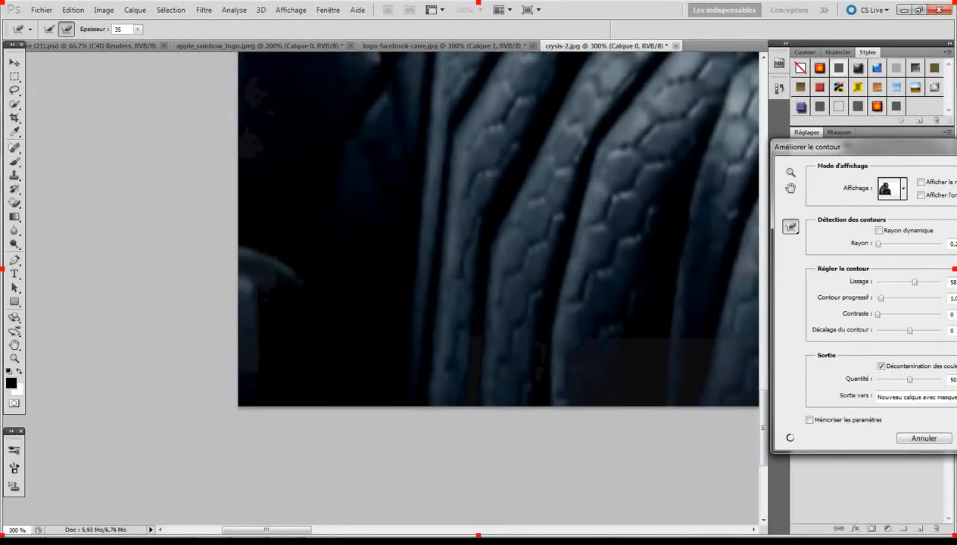
{"action": "mouse_move", "coordinate": [261, 198]}
{"action": "left_mouse_down"}
{"action": "mouse_move", "coordinate": [302, 378]}
{"action": "mouse_move", "coordinate": [260, 348]}
{"action": "left_mouse_up"}
{"action": "mouse_move", "coordinate": [454, 342]}
{"action": "left_mouse_down"}
{"action": "mouse_move", "coordinate": [720, 348]}
{"action": "mouse_move", "coordinate": [682, 314]}
{"action": "mouse_move", "coordinate": [318, 137]}
{"action": "mouse_move", "coordinate": [280, 68]}
{"action": "mouse_move", "coordinate": [431, 182]}
{"action": "mouse_move", "coordinate": [401, 106]}
{"action": "mouse_move", "coordinate": [726, 318]}
{"action": "mouse_move", "coordinate": [617, 280]}
{"action": "left_mouse_up"}
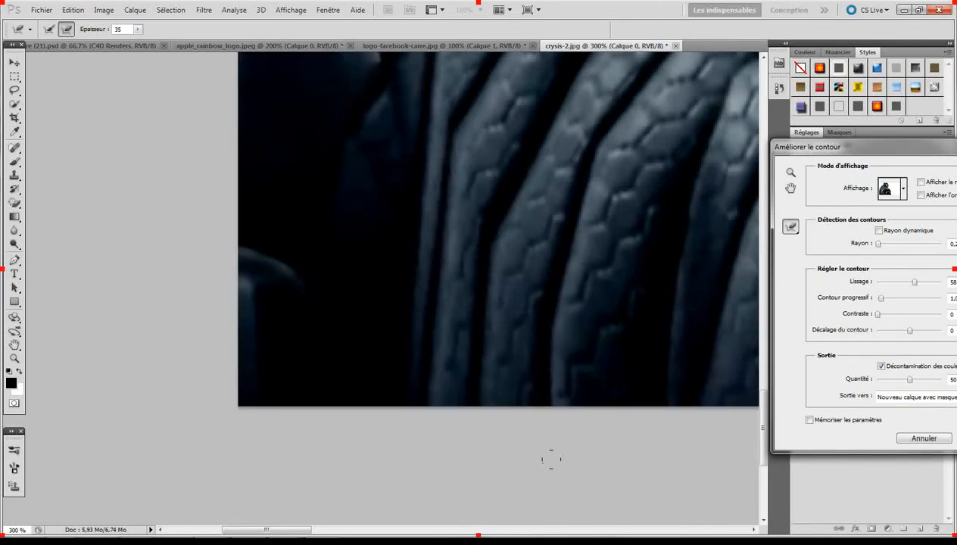
- Continue erasing the refinements along the image's bottom border across the middle of the torso and the near arm
{"action": "left_click_drag", "start_coordinate": [301, 530], "coordinate": [380, 530]}
{"action": "mouse_move", "coordinate": [155, 360]}
{"action": "left_mouse_down"}
{"action": "mouse_move", "coordinate": [125, 345]}
{"action": "mouse_move", "coordinate": [216, 364]}
{"action": "mouse_move", "coordinate": [371, 356]}
{"action": "mouse_move", "coordinate": [454, 371]}
{"action": "mouse_move", "coordinate": [750, 348]}
{"action": "left_mouse_up"}
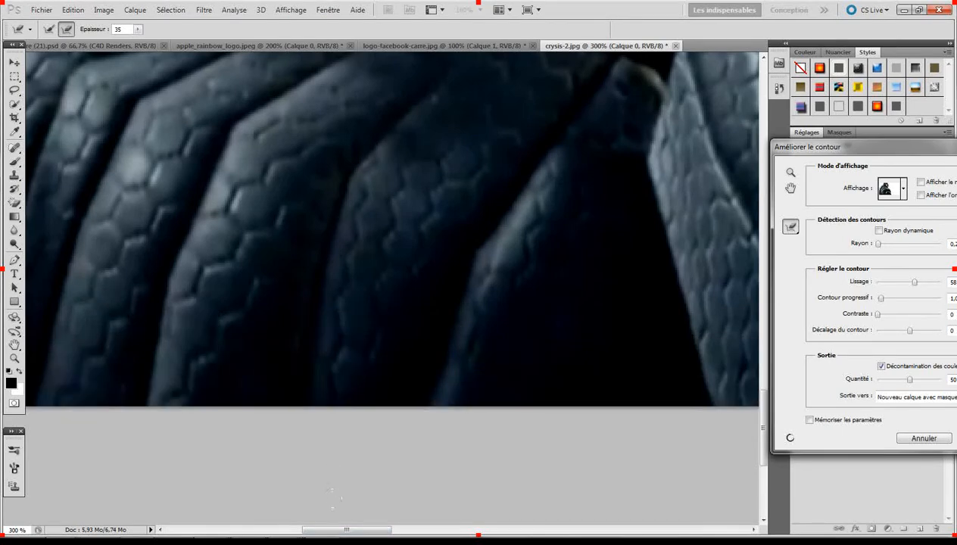
{"action": "left_click_drag", "start_coordinate": [354, 533], "coordinate": [434, 533]}
{"action": "mouse_move", "coordinate": [175, 370]}
{"action": "left_mouse_down"}
{"action": "mouse_move", "coordinate": [118, 360]}
{"action": "mouse_move", "coordinate": [329, 368]}
{"action": "mouse_move", "coordinate": [753, 358]}
{"action": "mouse_move", "coordinate": [727, 356]}
{"action": "left_mouse_up"}
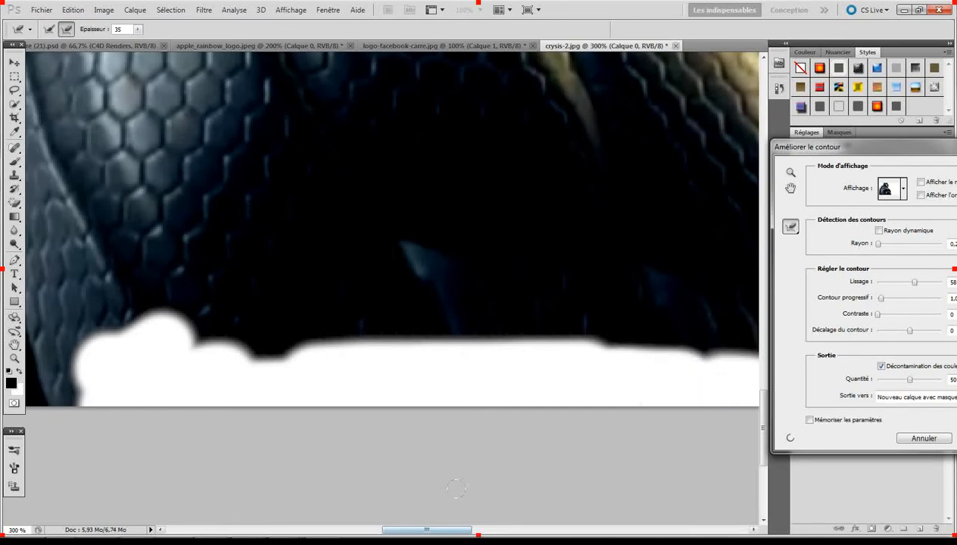
- Erase the refinements up the near arm's outer edge, from its corner at the bottom border to the upper curve of the arm
{"action": "mouse_move", "coordinate": [443, 530]}
{"action": "left_mouse_down"}
{"action": "mouse_move", "coordinate": [546, 532]}
{"action": "mouse_move", "coordinate": [492, 532]}
{"action": "left_mouse_up"}
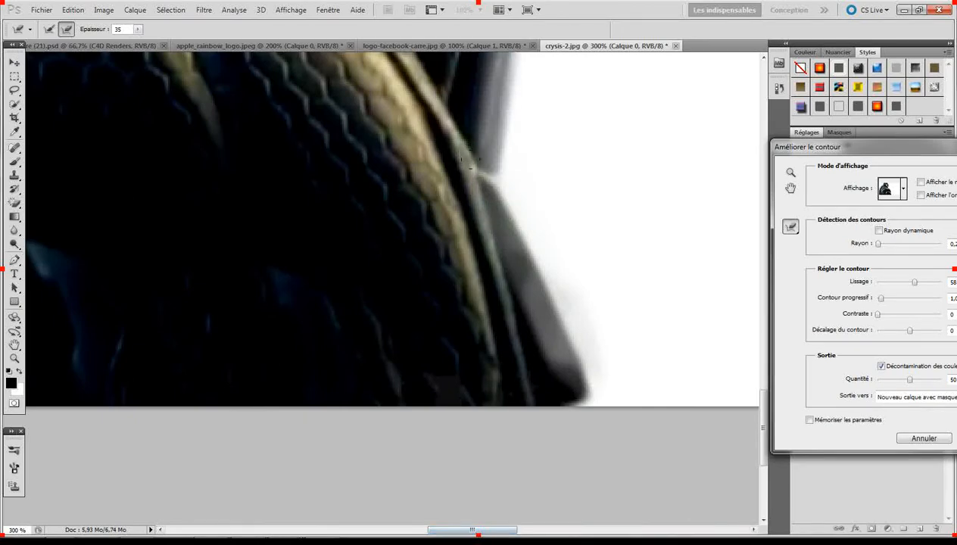
{"action": "mouse_move", "coordinate": [382, 378]}
{"action": "left_mouse_down"}
{"action": "mouse_move", "coordinate": [560, 353]}
{"action": "mouse_move", "coordinate": [454, 303]}
{"action": "mouse_move", "coordinate": [465, 170]}
{"action": "left_mouse_up"}
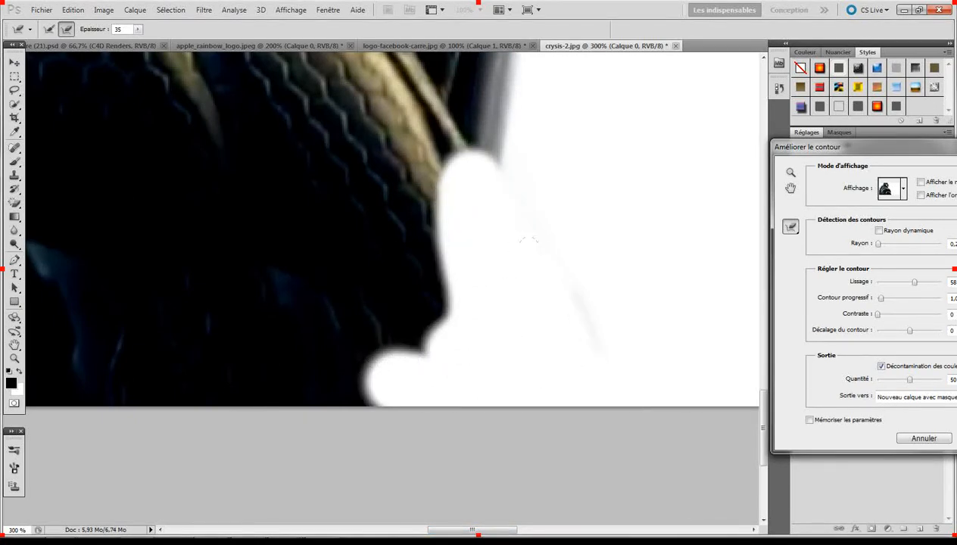
{"action": "mouse_move", "coordinate": [503, 95]}
{"action": "left_mouse_down"}
{"action": "mouse_move", "coordinate": [462, 170]}
{"action": "mouse_move", "coordinate": [477, 147]}
{"action": "left_mouse_up"}
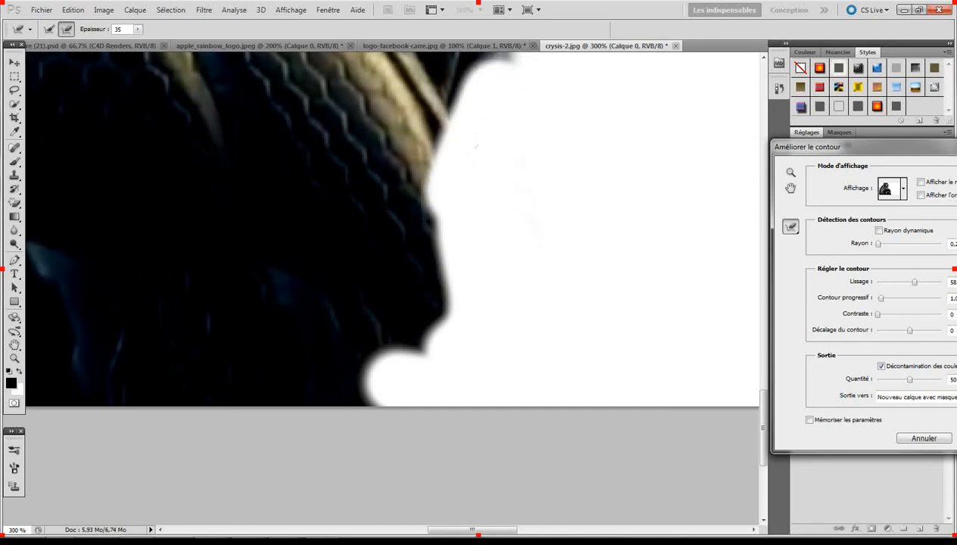
{"action": "left_click_drag", "start_coordinate": [763, 428], "coordinate": [764, 367]}
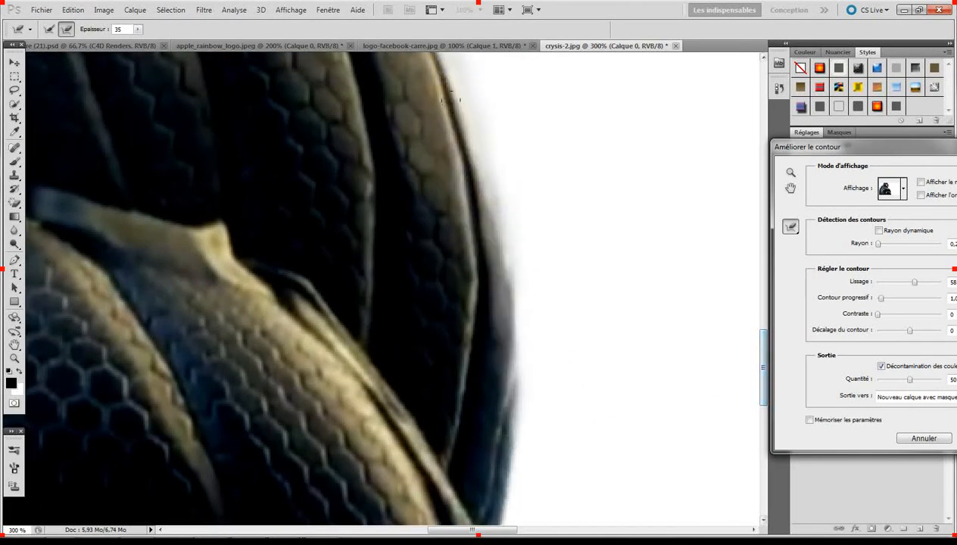
{"action": "mouse_move", "coordinate": [451, 97]}
{"action": "left_mouse_down"}
{"action": "mouse_move", "coordinate": [492, 337]}
{"action": "mouse_move", "coordinate": [492, 464]}
{"action": "mouse_move", "coordinate": [458, 163]}
{"action": "mouse_move", "coordinate": [487, 206]}
{"action": "left_mouse_up"}
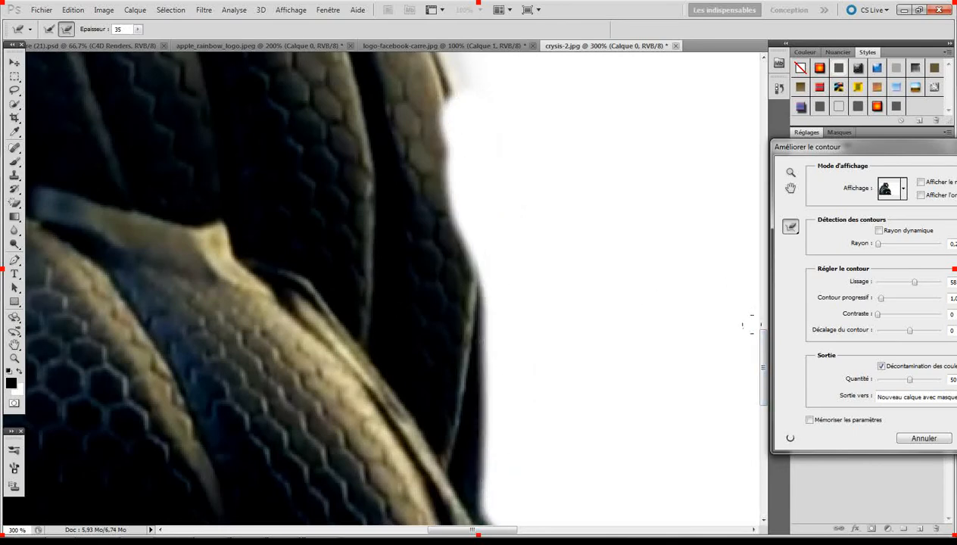
{"action": "left_click_drag", "start_coordinate": [762, 367], "coordinate": [762, 304]}
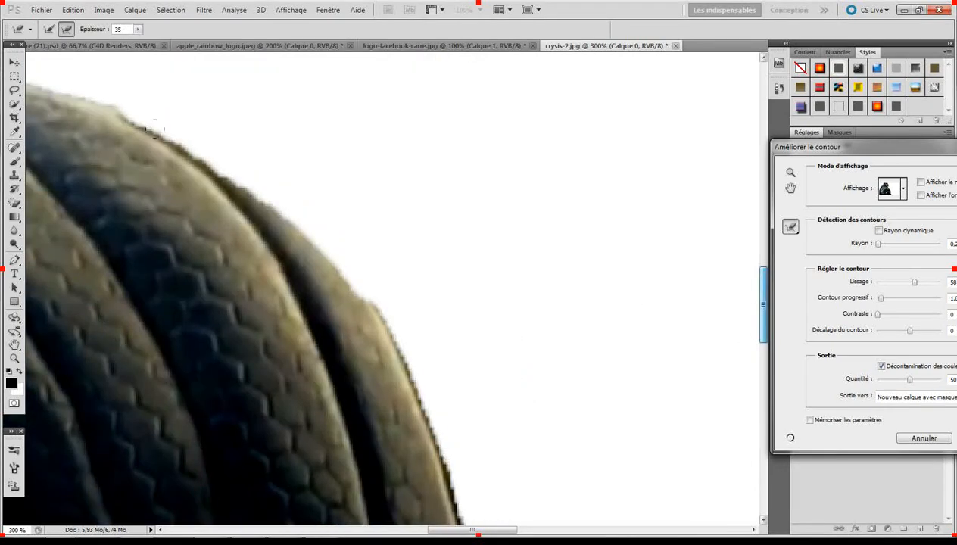
{"action": "mouse_move", "coordinate": [133, 103]}
{"action": "left_mouse_down"}
{"action": "mouse_move", "coordinate": [205, 146]}
{"action": "mouse_move", "coordinate": [307, 228]}
{"action": "mouse_move", "coordinate": [393, 350]}
{"action": "mouse_move", "coordinate": [455, 477]}
{"action": "mouse_move", "coordinate": [379, 270]}
{"action": "mouse_move", "coordinate": [327, 202]}
{"action": "mouse_move", "coordinate": [190, 92]}
{"action": "mouse_move", "coordinate": [59, 74]}
{"action": "mouse_move", "coordinate": [294, 248]}
{"action": "mouse_move", "coordinate": [355, 339]}
{"action": "mouse_move", "coordinate": [425, 504]}
{"action": "left_mouse_up"}
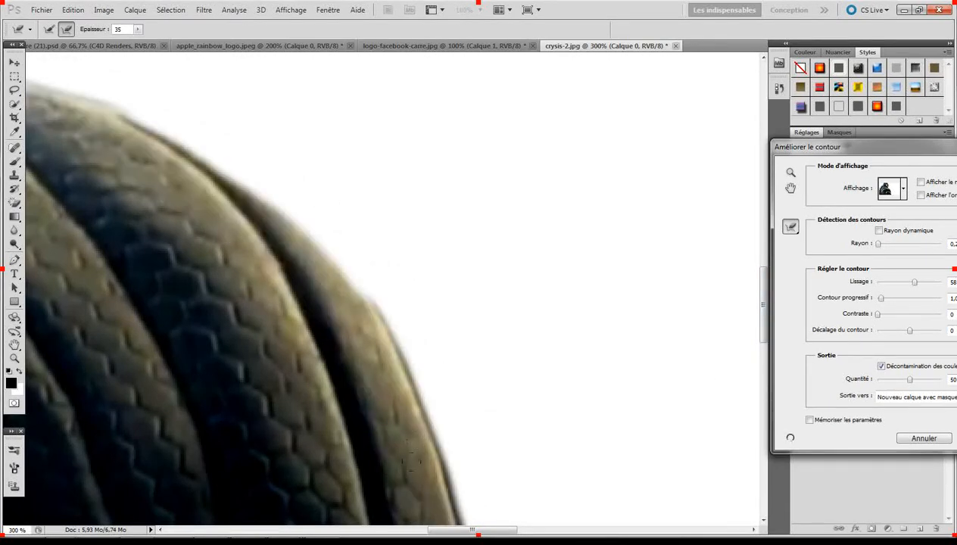
- Erase the refinements over the top of the near shoulder and up to the soldier's chin guard
{"action": "left_click_drag", "start_coordinate": [448, 530], "coordinate": [427, 529]}
{"action": "scroll", "coordinate": [712, 343], "scroll_direction": "up", "scroll_amount": 1}
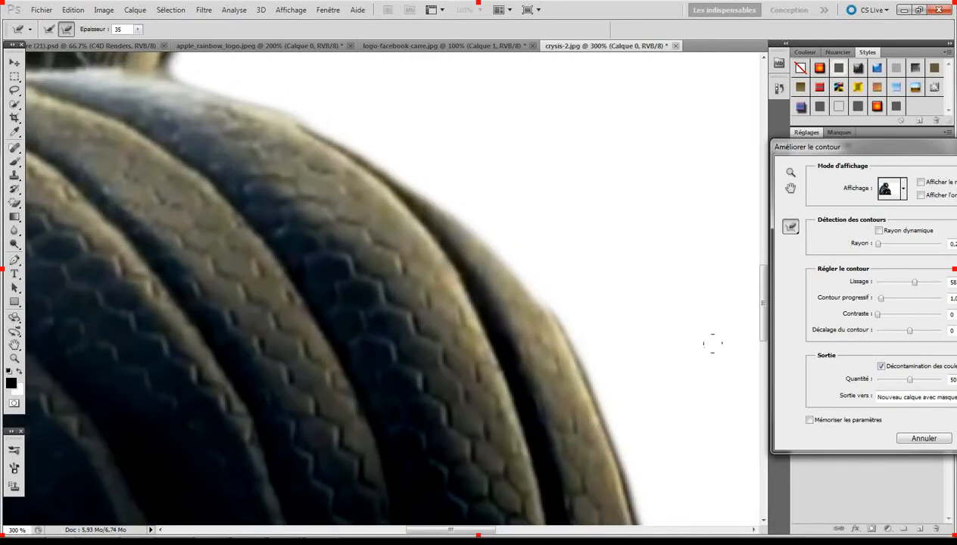
{"action": "left_click_drag", "start_coordinate": [765, 319], "coordinate": [764, 293]}
{"action": "mouse_move", "coordinate": [203, 234]}
{"action": "left_mouse_down"}
{"action": "mouse_move", "coordinate": [150, 199]}
{"action": "mouse_move", "coordinate": [190, 189]}
{"action": "mouse_move", "coordinate": [220, 231]}
{"action": "mouse_move", "coordinate": [430, 352]}
{"action": "mouse_move", "coordinate": [200, 168]}
{"action": "mouse_move", "coordinate": [250, 34]}
{"action": "left_mouse_up"}
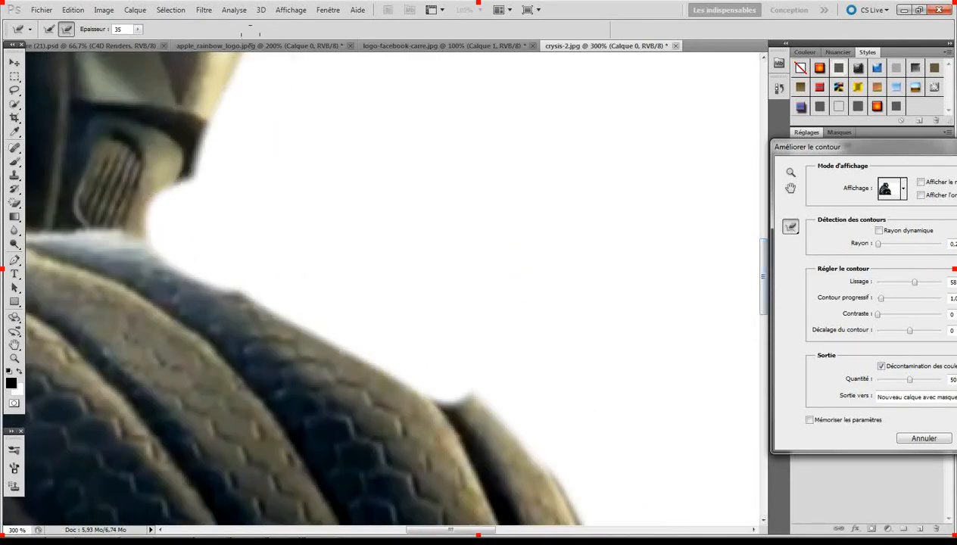
- Erase the refinements along the front of the helmet, from the jaw past the red visor to the image's top border
{"action": "left_click_drag", "start_coordinate": [770, 279], "coordinate": [767, 214]}
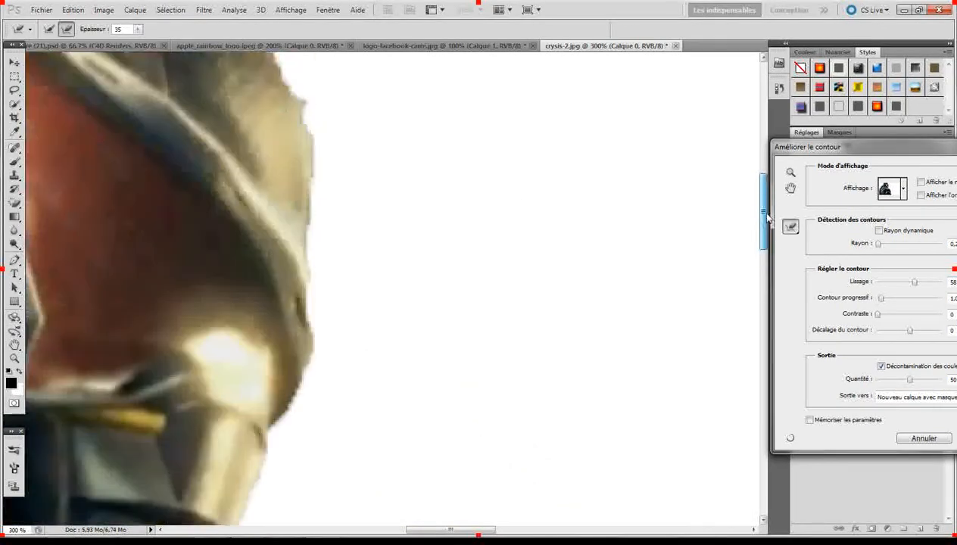
{"action": "mouse_move", "coordinate": [288, 66]}
{"action": "left_mouse_down"}
{"action": "mouse_move", "coordinate": [309, 235]}
{"action": "mouse_move", "coordinate": [238, 452]}
{"action": "mouse_move", "coordinate": [309, 263]}
{"action": "mouse_move", "coordinate": [229, 434]}
{"action": "left_mouse_up"}
{"action": "mouse_move", "coordinate": [305, 68]}
{"action": "left_mouse_down"}
{"action": "mouse_move", "coordinate": [257, 106]}
{"action": "mouse_move", "coordinate": [248, 26]}
{"action": "mouse_move", "coordinate": [258, 224]}
{"action": "mouse_move", "coordinate": [184, 431]}
{"action": "mouse_move", "coordinate": [140, 505]}
{"action": "mouse_move", "coordinate": [192, 474]}
{"action": "left_mouse_up"}
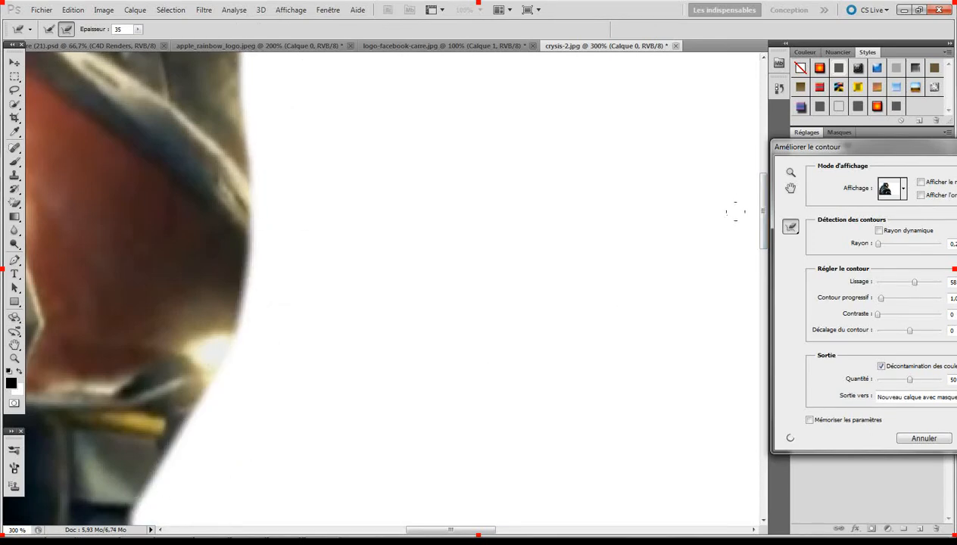
{"action": "left_click_drag", "start_coordinate": [763, 225], "coordinate": [763, 151]}
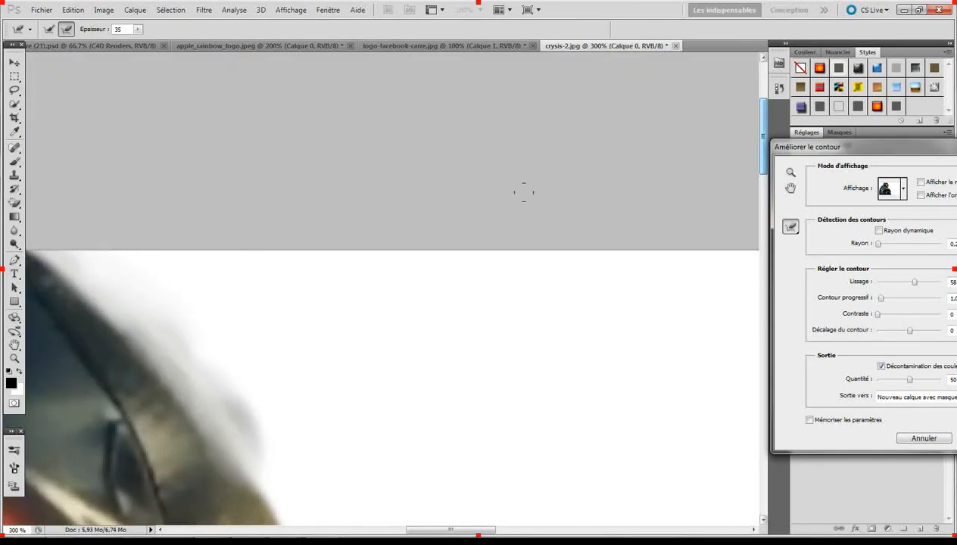
{"action": "mouse_move", "coordinate": [31, 254]}
{"action": "left_mouse_down"}
{"action": "mouse_move", "coordinate": [70, 280]}
{"action": "mouse_move", "coordinate": [143, 391]}
{"action": "mouse_move", "coordinate": [182, 352]}
{"action": "mouse_move", "coordinate": [61, 225]}
{"action": "left_mouse_up"}
{"action": "mouse_move", "coordinate": [256, 409]}
{"action": "left_mouse_down"}
{"action": "mouse_move", "coordinate": [278, 487]}
{"action": "mouse_move", "coordinate": [244, 481]}
{"action": "left_mouse_up"}
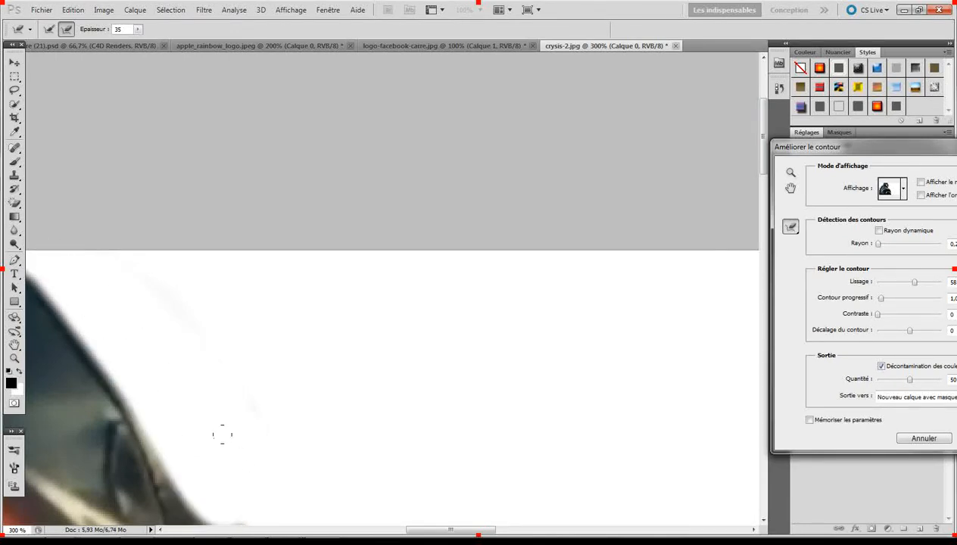
- Apply the Refine Edge settings, outputting to a new layer with a layer mask, and inspect the soldier's cut-out
{"action": "left_click_drag", "start_coordinate": [825, 147], "coordinate": [406, 123]}
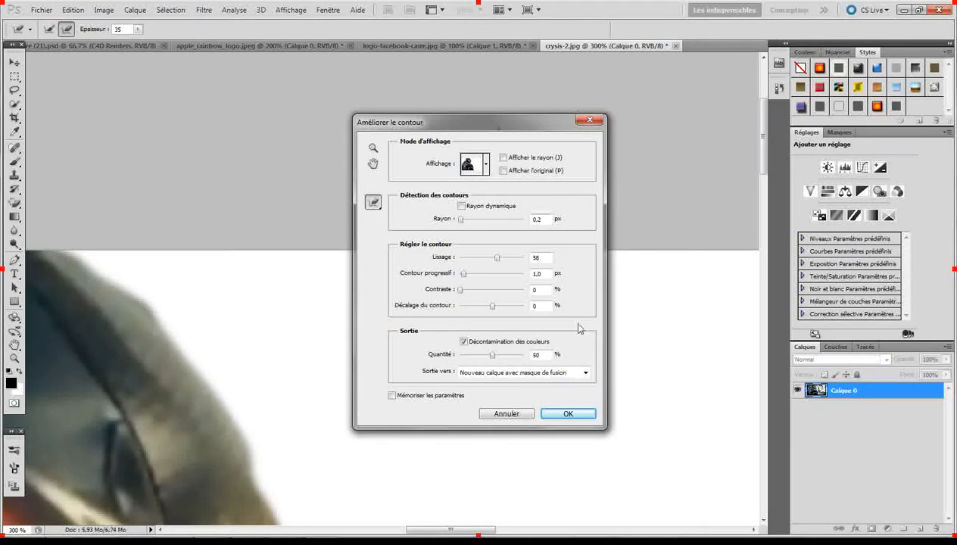
{"action": "left_click", "coordinate": [571, 416]}
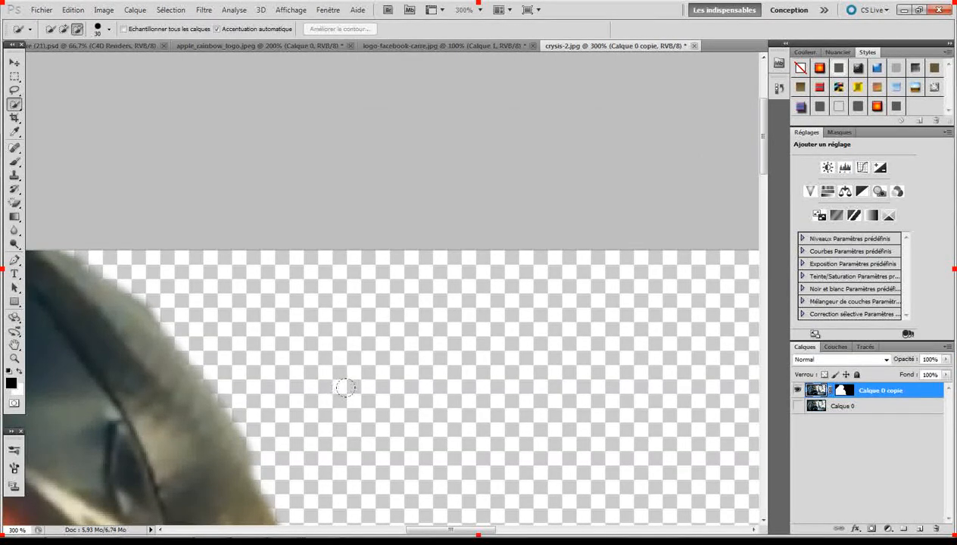
{"action": "key", "text": "ctrl+minus"}
{"action": "key", "text": "ctrl+minus"}
{"action": "key", "text": "ctrl+minus"}
{"action": "key", "text": "ctrl+minus"}
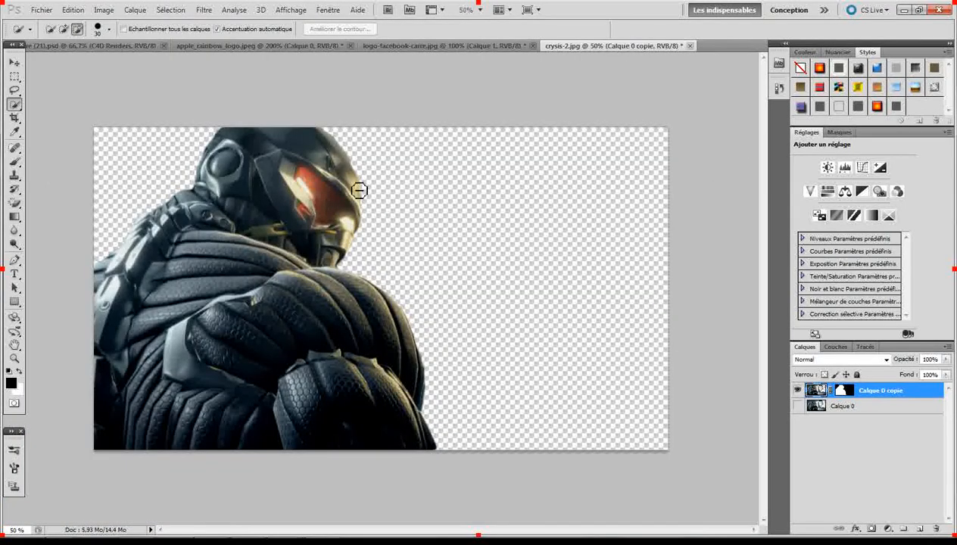
{"action": "key", "text": "ctrl+plus"}
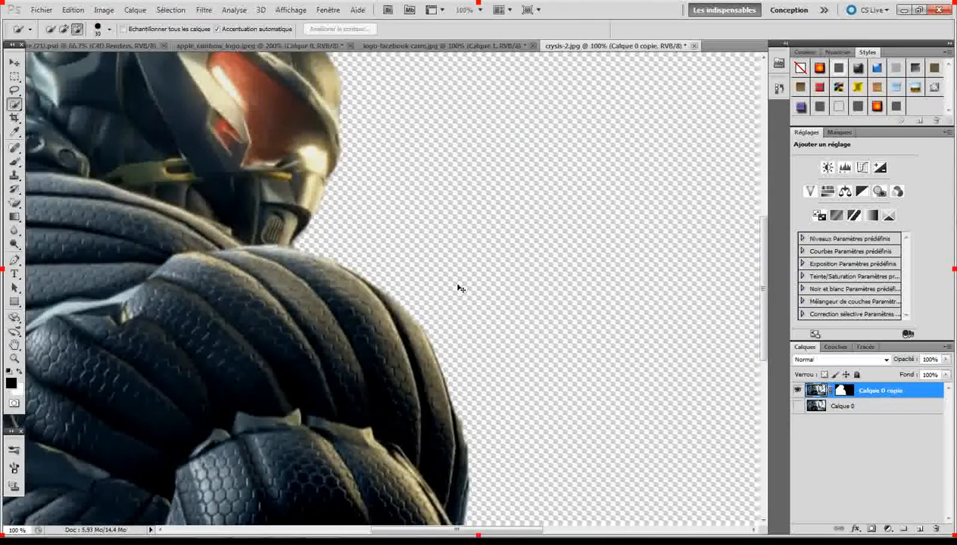
- Erase the leftover fringe along the helmet's jaw with the Eraser tool, from below the visor to where the chin meets the shoulder
{"action": "key", "text": "ctrl+plus"}
{"action": "scroll", "coordinate": [459, 288], "scroll_direction": "up", "scroll_amount": 5}
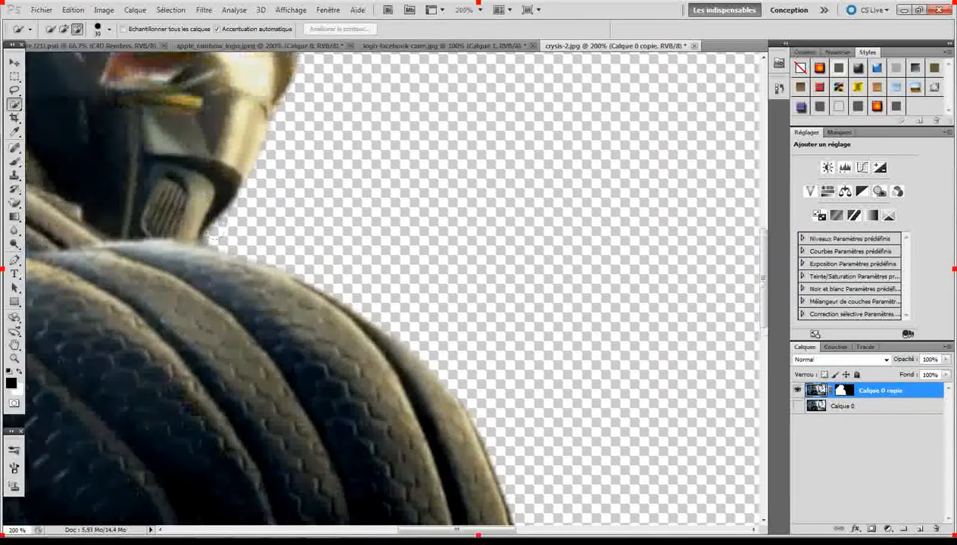
{"action": "key", "text": "ctrl+plus"}
{"action": "key", "text": "ctrl+plus"}
{"action": "key", "text": "ctrl+plus"}
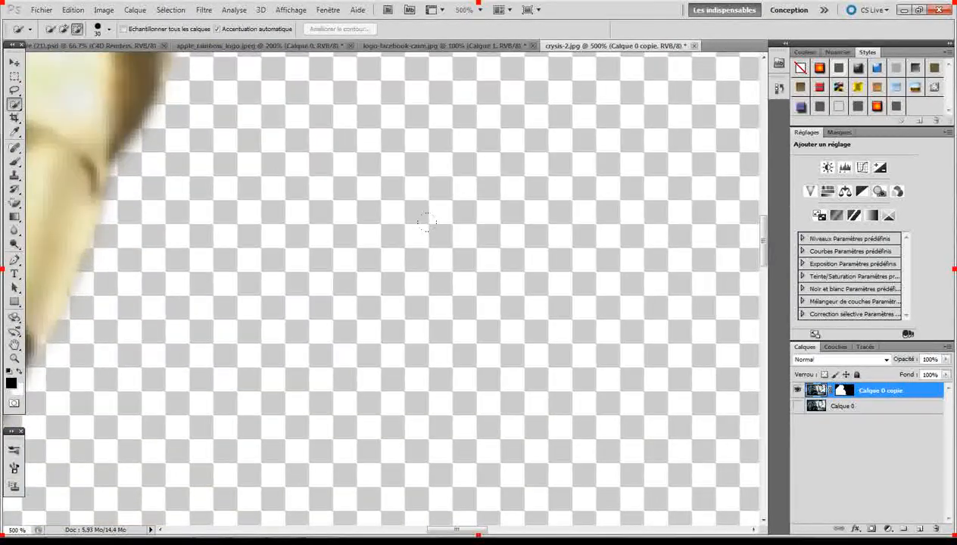
{"action": "key", "text": "ctrl+minus"}
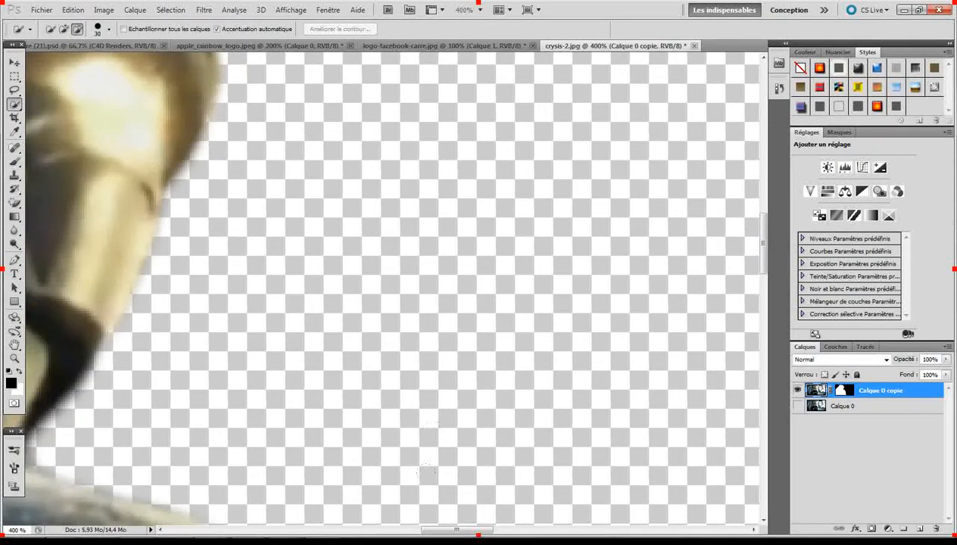
{"action": "scroll", "coordinate": [427, 495], "scroll_direction": "left", "scroll_amount": 5}
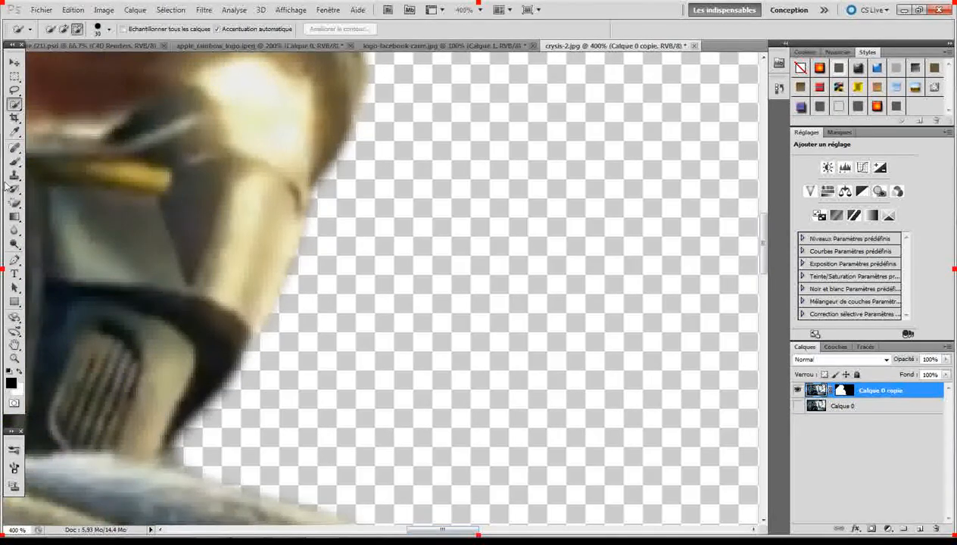
{"action": "left_click", "coordinate": [15, 205]}
{"action": "right_click", "coordinate": [16, 205]}
{"action": "left_click", "coordinate": [69, 203]}
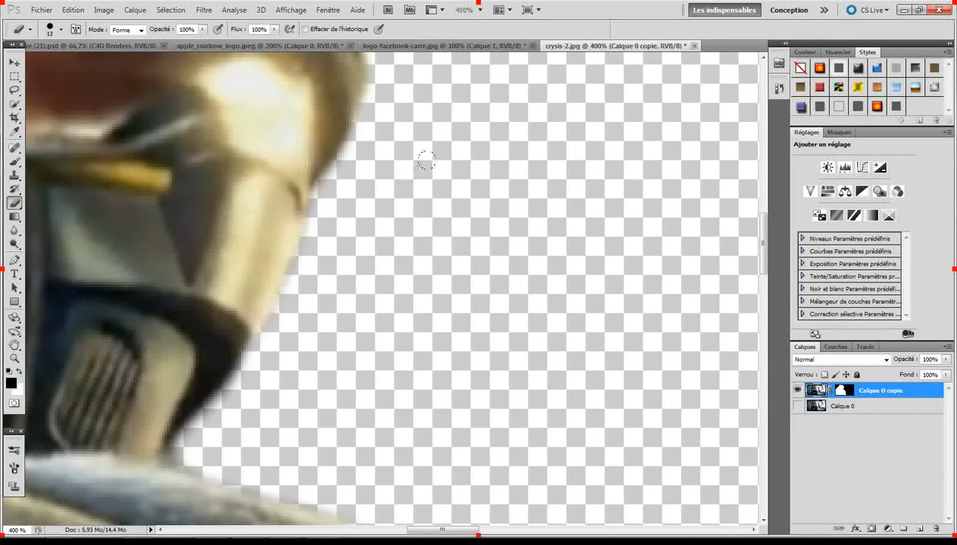
{"action": "left_click_drag", "start_coordinate": [367, 106], "coordinate": [325, 180]}
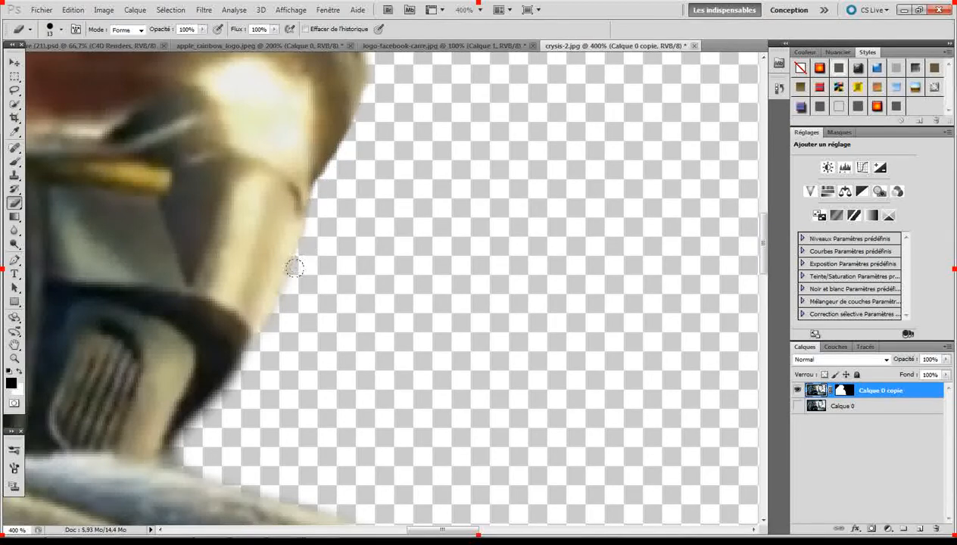
{"action": "mouse_move", "coordinate": [295, 268]}
{"action": "left_mouse_down"}
{"action": "mouse_move", "coordinate": [268, 324]}
{"action": "mouse_move", "coordinate": [188, 417]}
{"action": "mouse_move", "coordinate": [178, 439]}
{"action": "mouse_move", "coordinate": [191, 449]}
{"action": "left_mouse_up"}
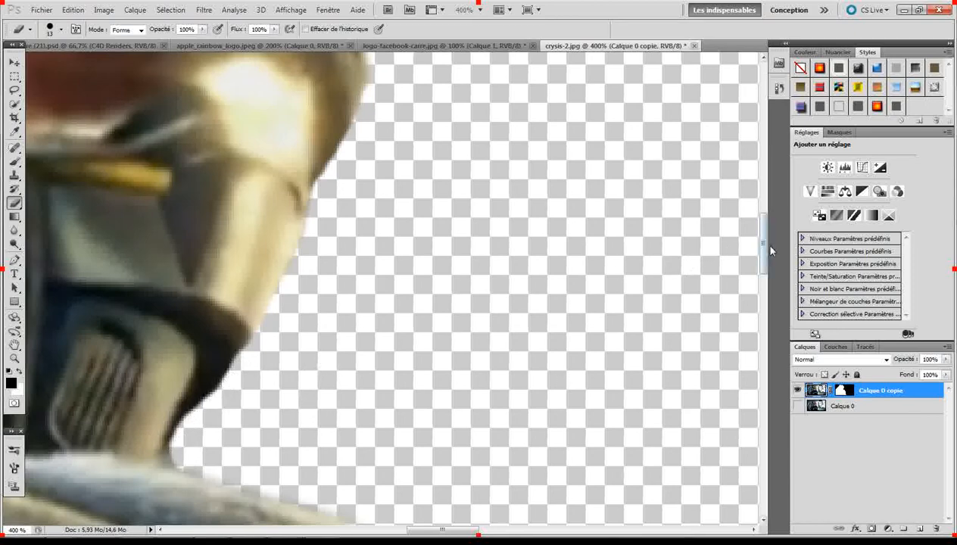
- Erase the leftover fringe along the front of the helmet, beside and above the red visor up to the image's upper border
{"action": "left_click_drag", "start_coordinate": [761, 243], "coordinate": [761, 190]}
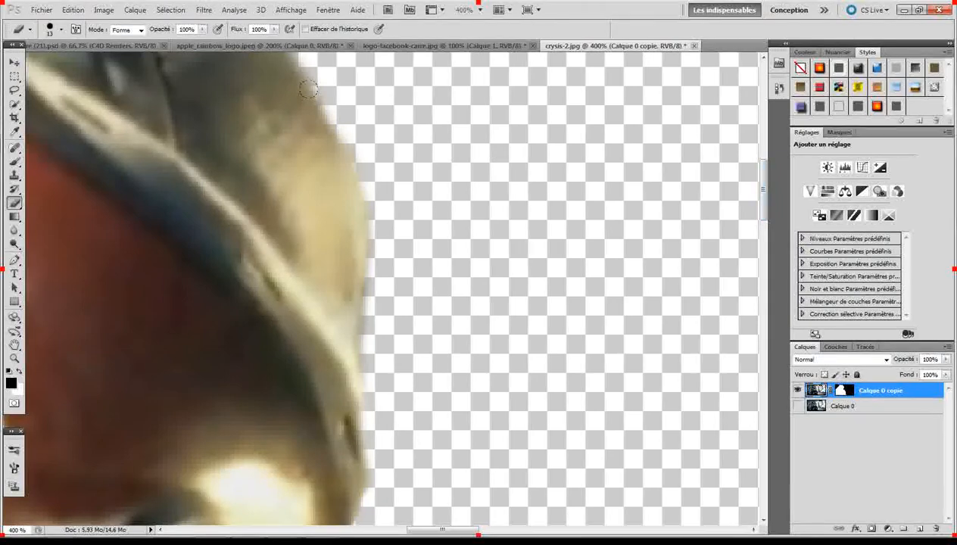
{"action": "mouse_move", "coordinate": [306, 81]}
{"action": "left_mouse_down"}
{"action": "mouse_move", "coordinate": [326, 89]}
{"action": "mouse_move", "coordinate": [354, 133]}
{"action": "left_mouse_up"}
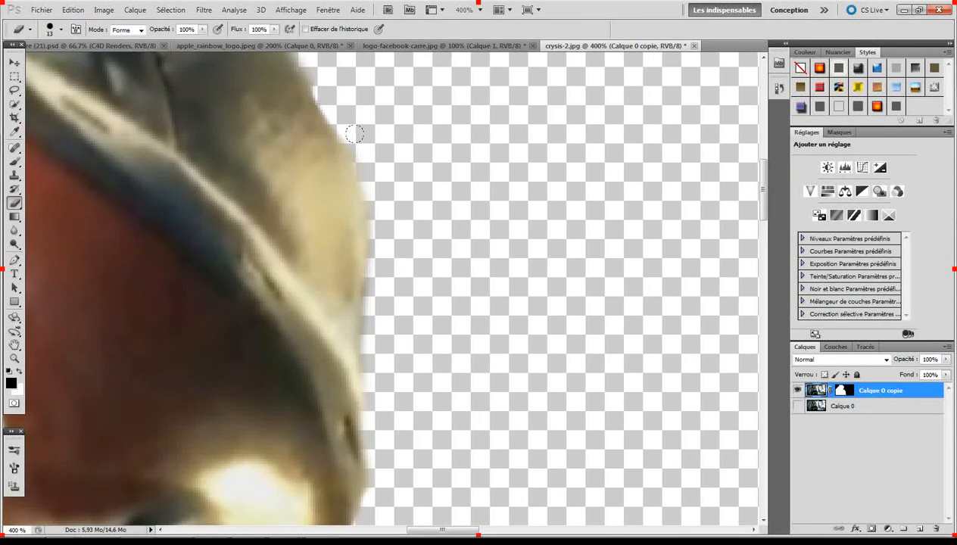
{"action": "left_click_drag", "start_coordinate": [377, 245], "coordinate": [362, 357]}
{"action": "scroll", "coordinate": [389, 407], "scroll_direction": "up", "scroll_amount": 8}
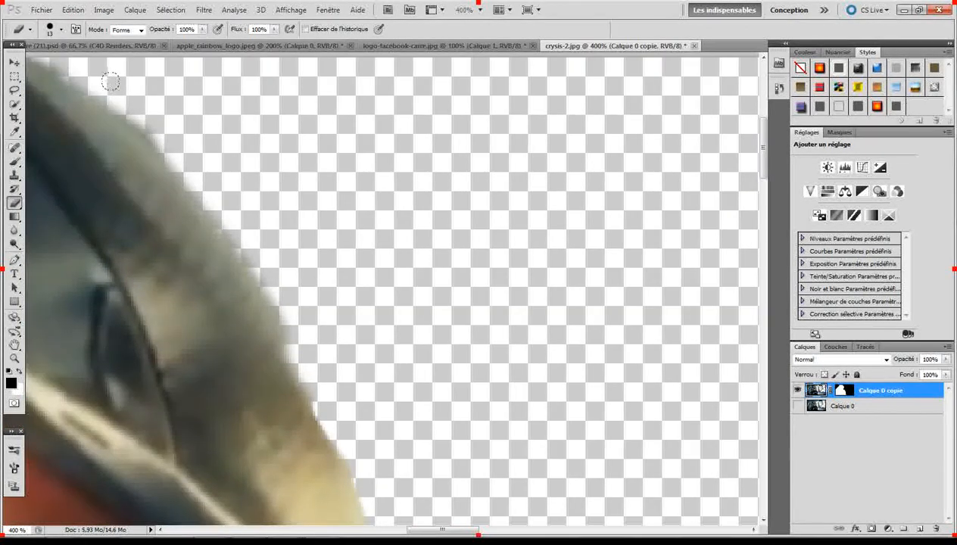
{"action": "mouse_move", "coordinate": [110, 86]}
{"action": "left_mouse_down"}
{"action": "mouse_move", "coordinate": [162, 131]}
{"action": "mouse_move", "coordinate": [231, 223]}
{"action": "mouse_move", "coordinate": [303, 350]}
{"action": "mouse_move", "coordinate": [303, 336]}
{"action": "mouse_move", "coordinate": [301, 357]}
{"action": "mouse_move", "coordinate": [290, 337]}
{"action": "mouse_move", "coordinate": [290, 348]}
{"action": "mouse_move", "coordinate": [368, 389]}
{"action": "left_mouse_up"}
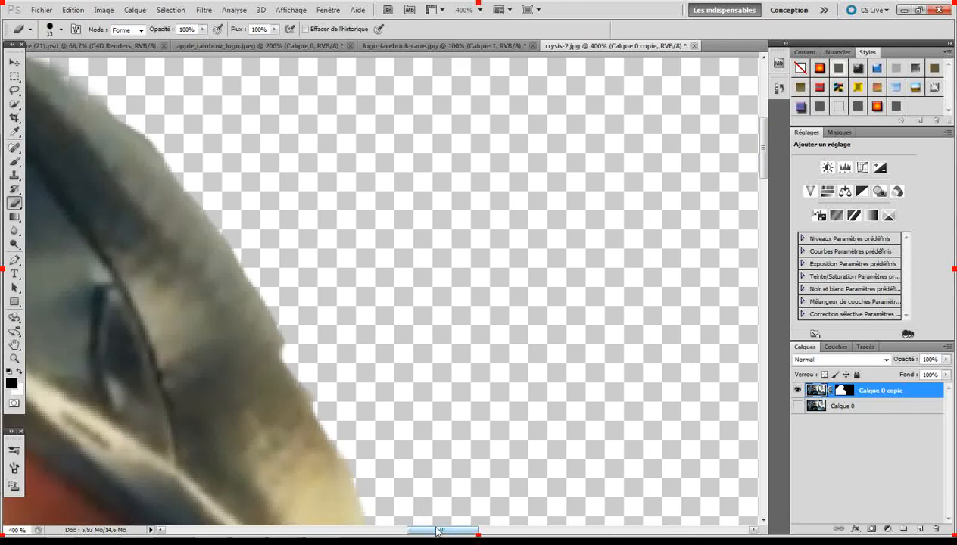
{"action": "left_click_drag", "start_coordinate": [439, 529], "coordinate": [388, 530]}
{"action": "scroll", "coordinate": [484, 364], "scroll_direction": "up", "scroll_amount": 3}
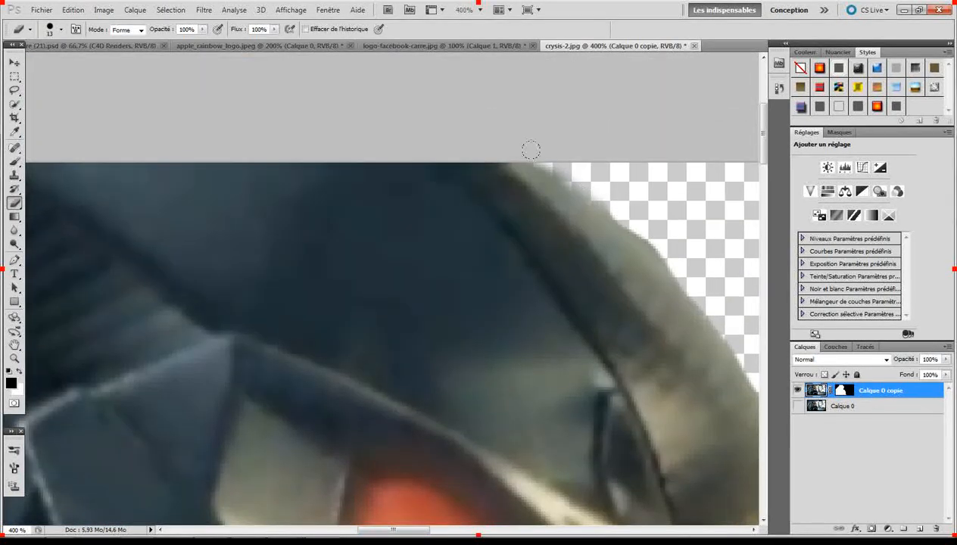
{"action": "left_click_drag", "start_coordinate": [540, 146], "coordinate": [598, 184]}
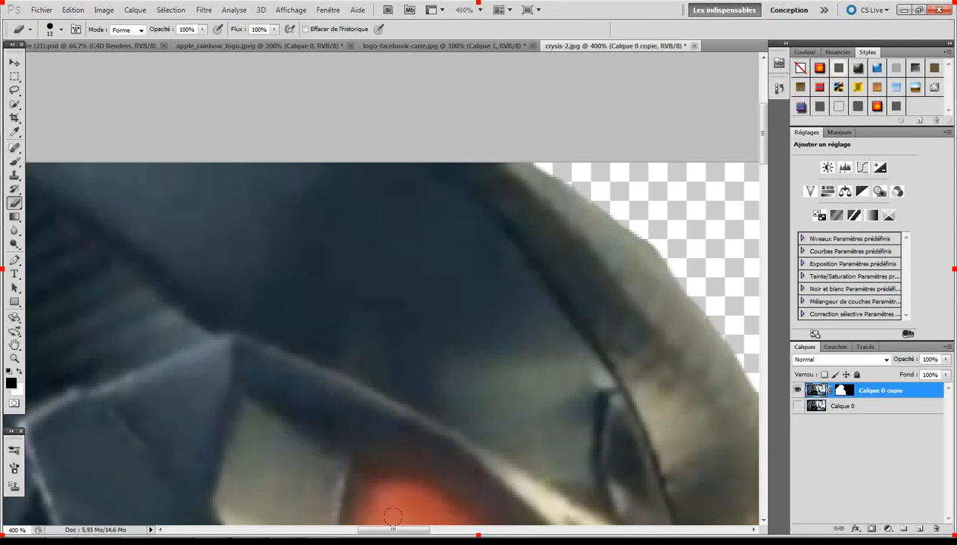
- Erase the leftover fringe down the back of the helmet, from the image's upper border past the round earpiece to the neck
{"action": "left_click_drag", "start_coordinate": [393, 529], "coordinate": [334, 529]}
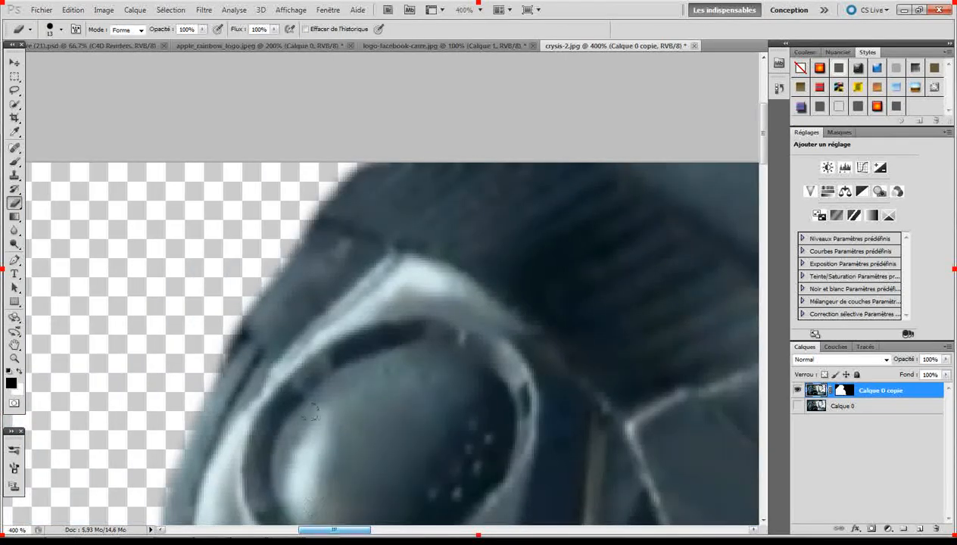
{"action": "mouse_move", "coordinate": [343, 148]}
{"action": "left_mouse_down"}
{"action": "mouse_move", "coordinate": [310, 179]}
{"action": "mouse_move", "coordinate": [200, 343]}
{"action": "mouse_move", "coordinate": [224, 350]}
{"action": "mouse_move", "coordinate": [212, 330]}
{"action": "left_mouse_up"}
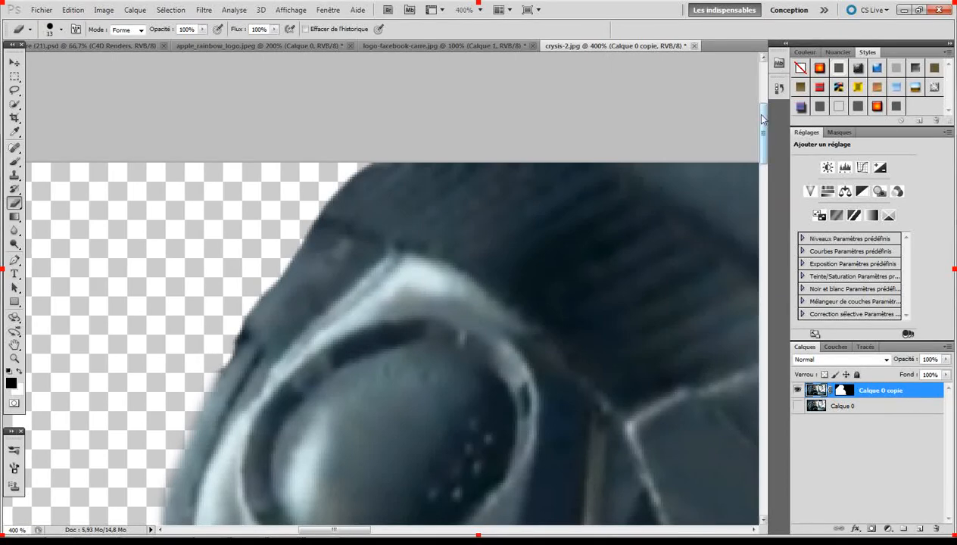
{"action": "left_click_drag", "start_coordinate": [760, 115], "coordinate": [760, 150]}
{"action": "mouse_move", "coordinate": [205, 68]}
{"action": "left_mouse_down"}
{"action": "mouse_move", "coordinate": [170, 151]}
{"action": "mouse_move", "coordinate": [167, 216]}
{"action": "mouse_move", "coordinate": [141, 232]}
{"action": "mouse_move", "coordinate": [130, 313]}
{"action": "left_mouse_up"}
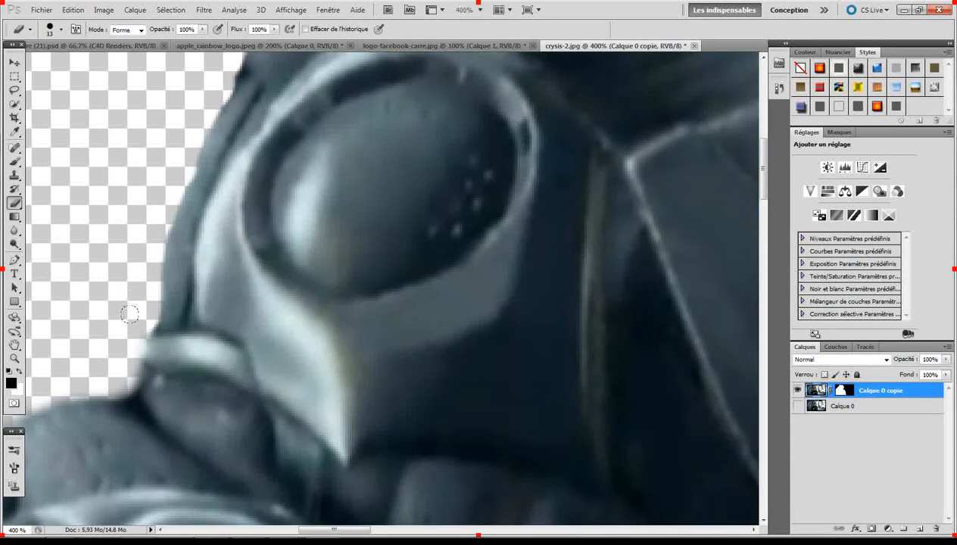
{"action": "mouse_move", "coordinate": [75, 379]}
{"action": "left_mouse_down"}
{"action": "mouse_move", "coordinate": [74, 388]}
{"action": "mouse_move", "coordinate": [106, 380]}
{"action": "mouse_move", "coordinate": [127, 330]}
{"action": "left_mouse_up"}
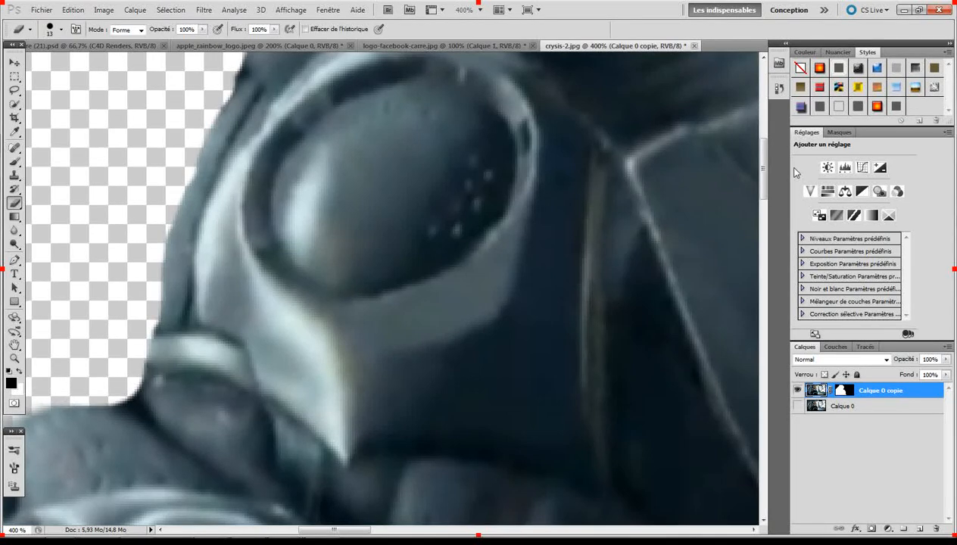
- Erase the leftover fringe along the soldier's back and far shoulder armour, from the neck down to the image's side border
{"action": "left_click_drag", "start_coordinate": [764, 168], "coordinate": [764, 208]}
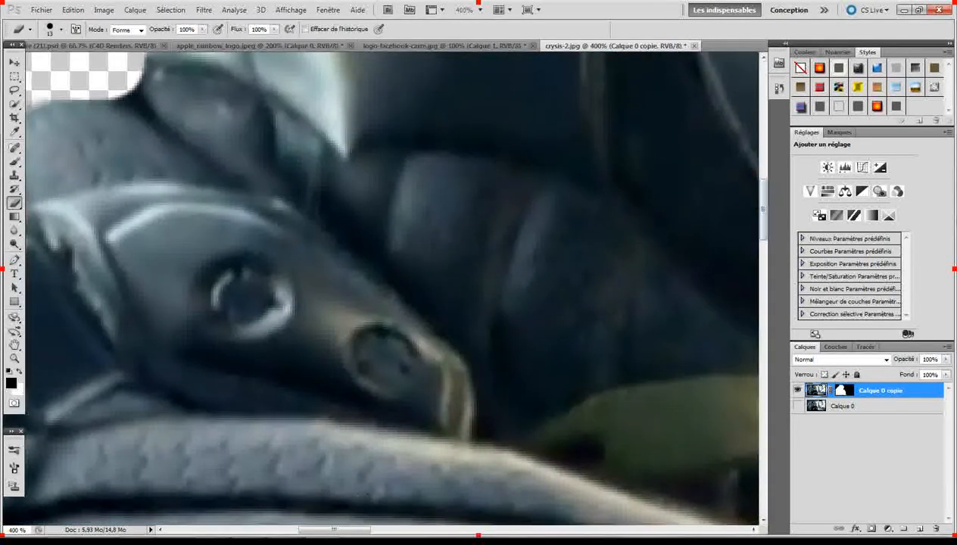
{"action": "left_click_drag", "start_coordinate": [329, 529], "coordinate": [287, 529]}
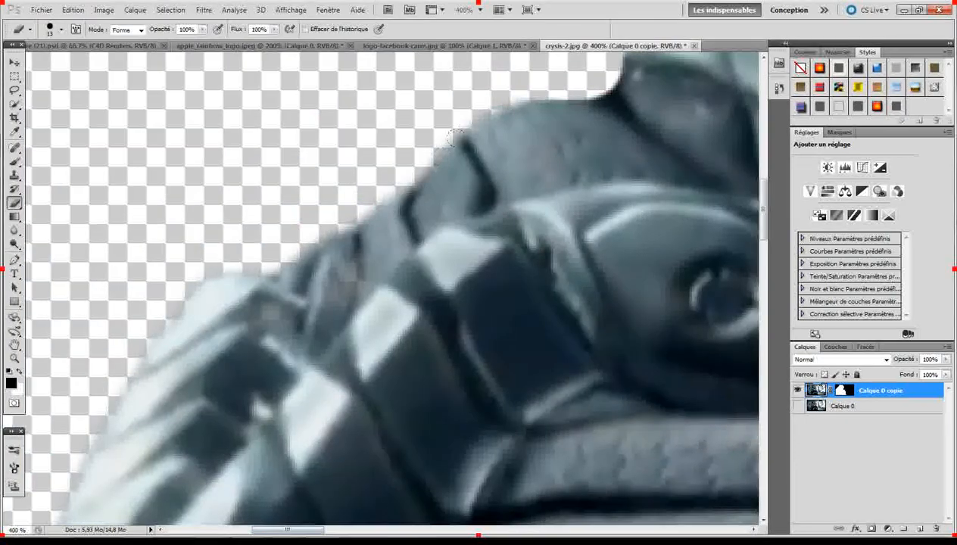
{"action": "mouse_move", "coordinate": [509, 79]}
{"action": "left_mouse_down"}
{"action": "mouse_move", "coordinate": [436, 121]}
{"action": "mouse_move", "coordinate": [407, 160]}
{"action": "mouse_move", "coordinate": [362, 191]}
{"action": "mouse_move", "coordinate": [251, 256]}
{"action": "mouse_move", "coordinate": [205, 255]}
{"action": "left_mouse_up"}
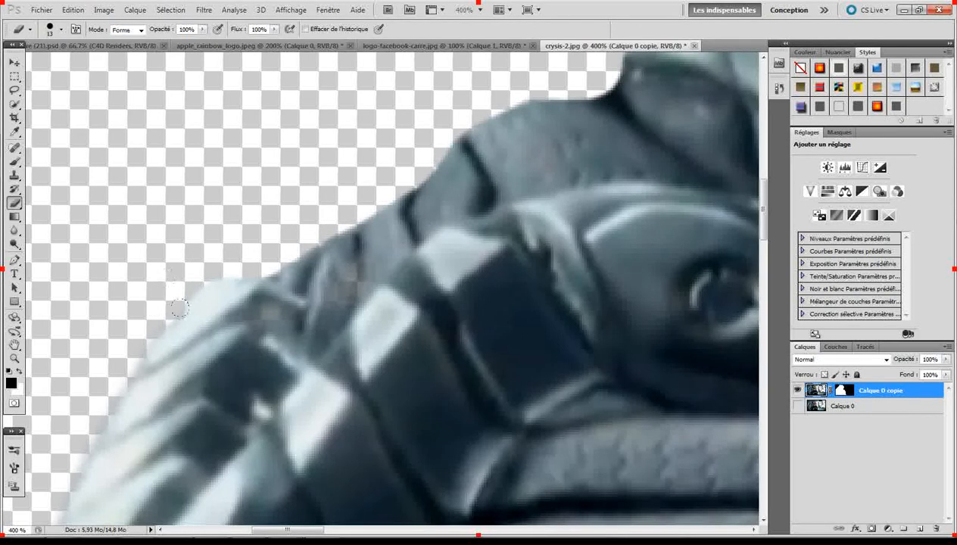
{"action": "left_click_drag", "start_coordinate": [308, 527], "coordinate": [283, 529]}
{"action": "scroll", "coordinate": [401, 244], "scroll_direction": "down", "scroll_amount": 2}
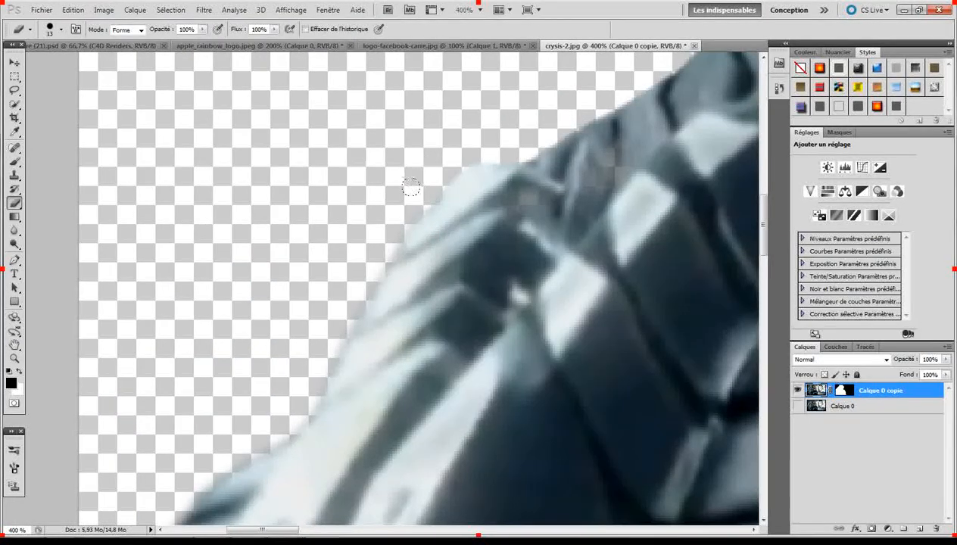
{"action": "left_click_drag", "start_coordinate": [397, 209], "coordinate": [375, 245]}
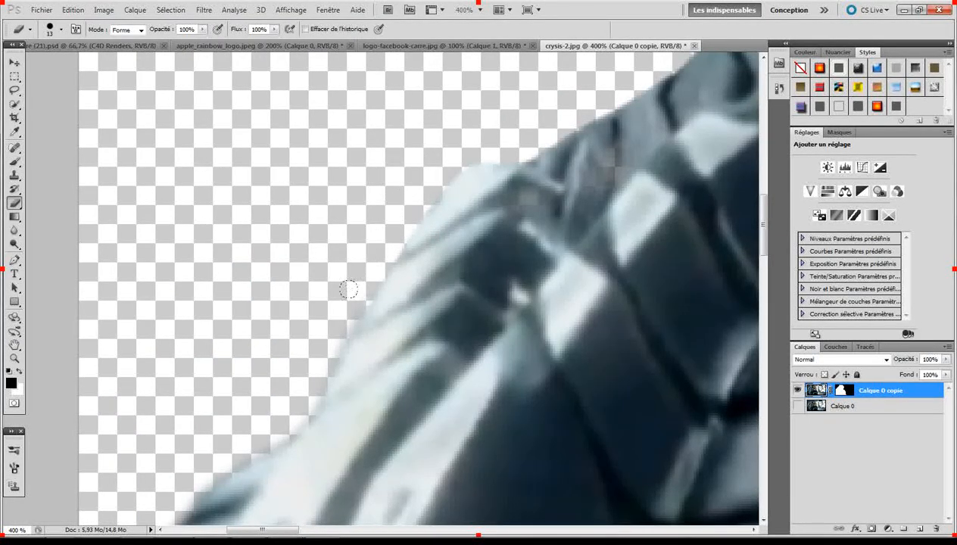
{"action": "mouse_move", "coordinate": [349, 289]}
{"action": "left_mouse_down"}
{"action": "mouse_move", "coordinate": [306, 370]}
{"action": "mouse_move", "coordinate": [227, 448]}
{"action": "left_mouse_up"}
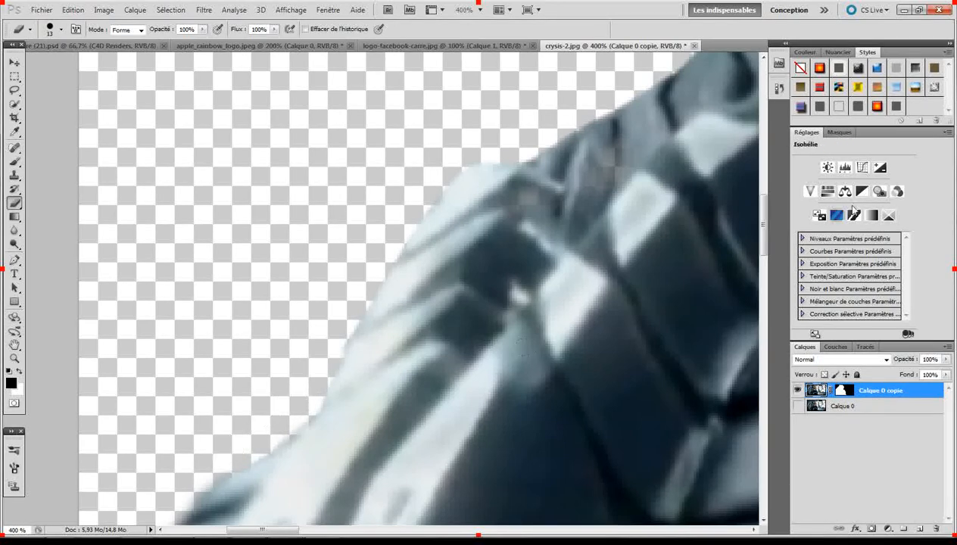
{"action": "scroll", "coordinate": [765, 215], "scroll_direction": "down", "scroll_amount": 2}
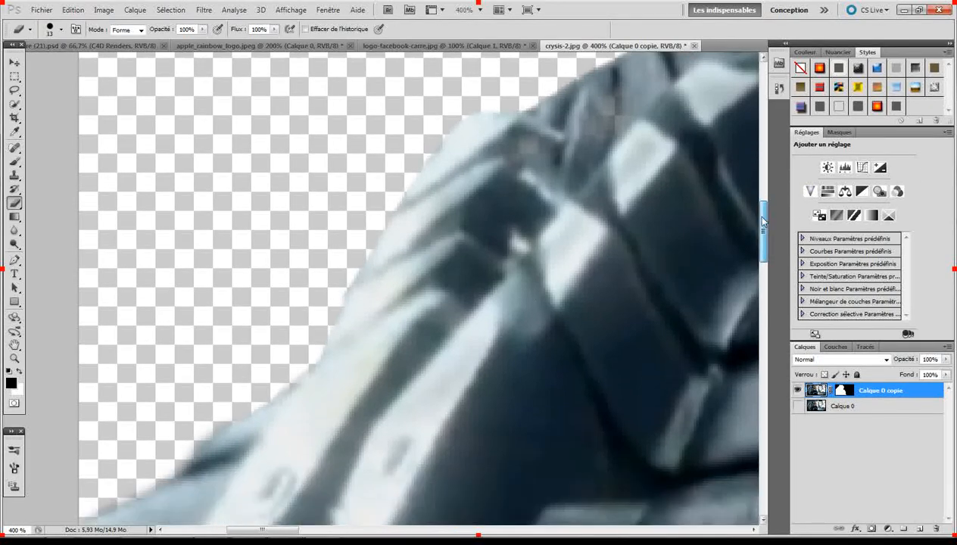
{"action": "scroll", "coordinate": [764, 215], "scroll_direction": "down", "scroll_amount": 3}
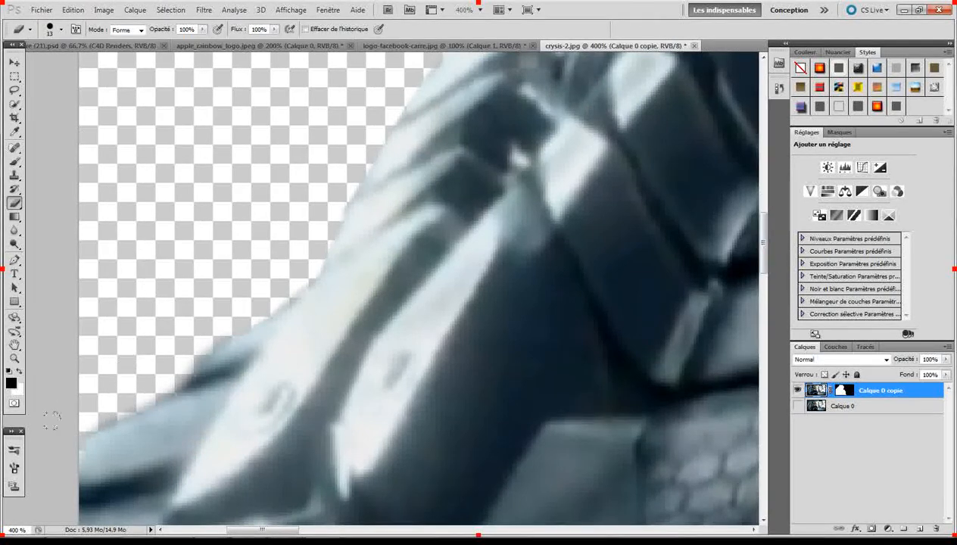
{"action": "mouse_move", "coordinate": [92, 406]}
{"action": "left_mouse_down"}
{"action": "mouse_move", "coordinate": [176, 356]}
{"action": "mouse_move", "coordinate": [189, 332]}
{"action": "left_mouse_up"}
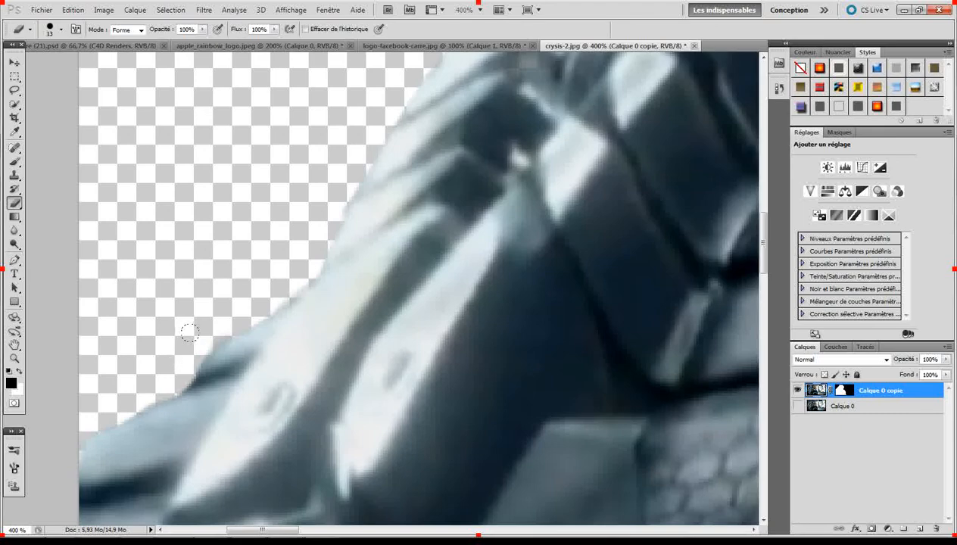
- Erase the leftover fringe along the near arm's lower outer edge, around its bottom corner and the forearm above, and view the whole cut-out
{"action": "left_click_drag", "start_coordinate": [765, 242], "coordinate": [755, 443]}
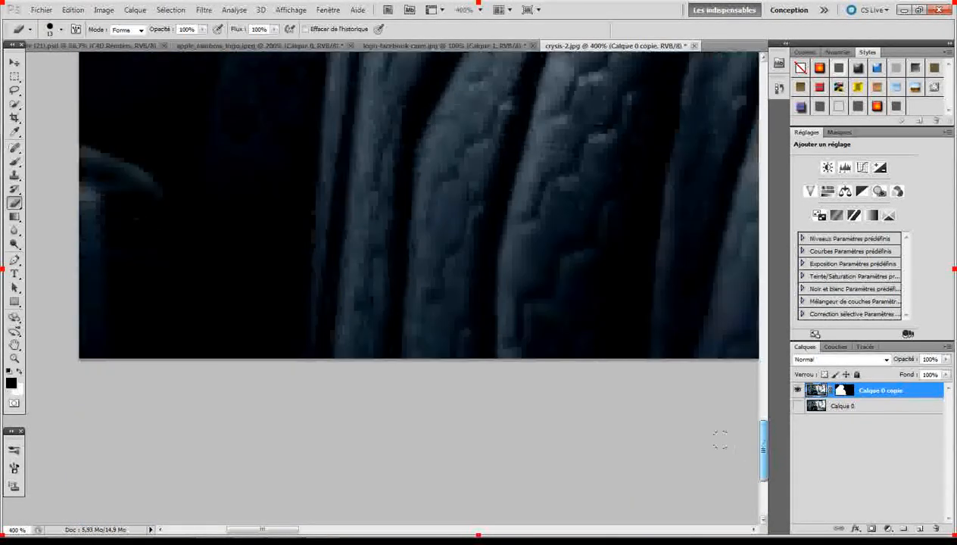
{"action": "left_click_drag", "start_coordinate": [262, 532], "coordinate": [482, 482]}
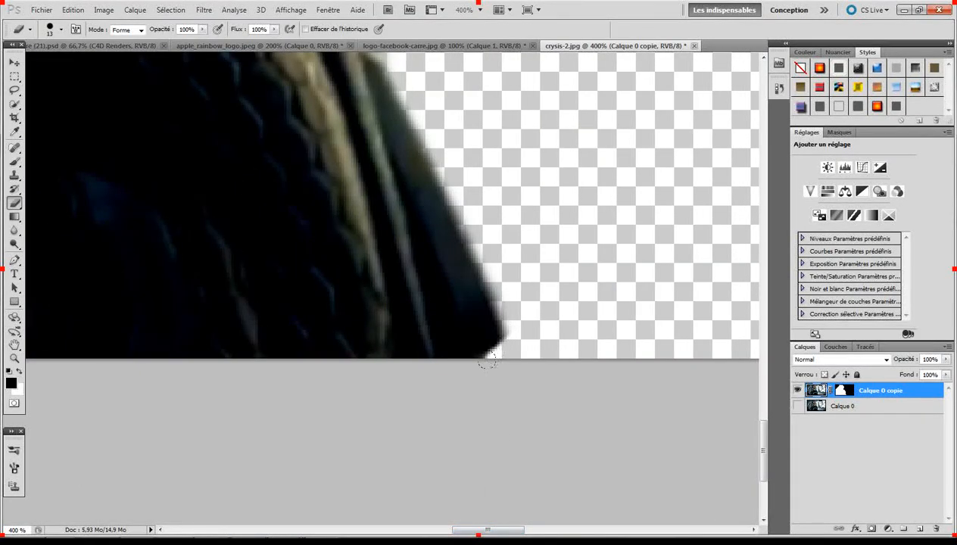
{"action": "left_click_drag", "start_coordinate": [406, 95], "coordinate": [508, 315]}
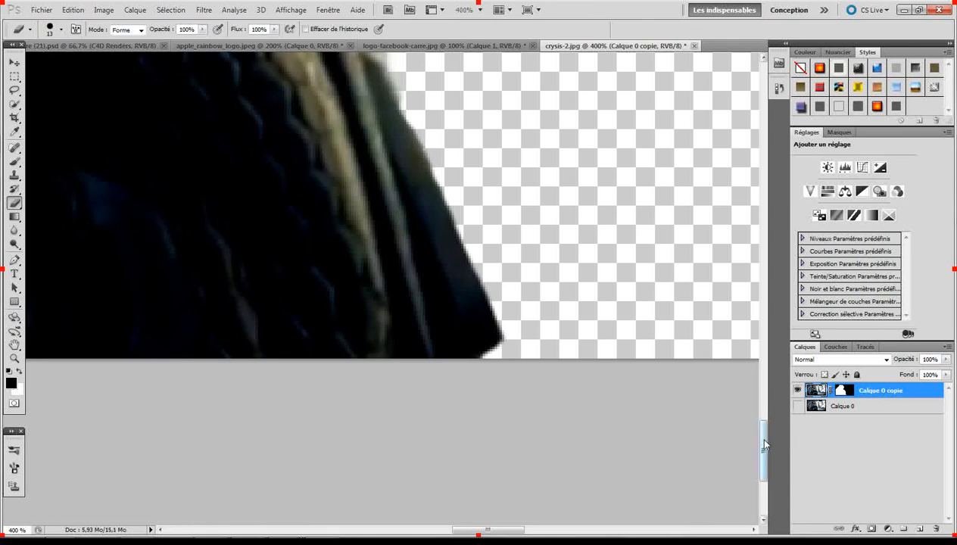
{"action": "left_click_drag", "start_coordinate": [765, 446], "coordinate": [764, 390]}
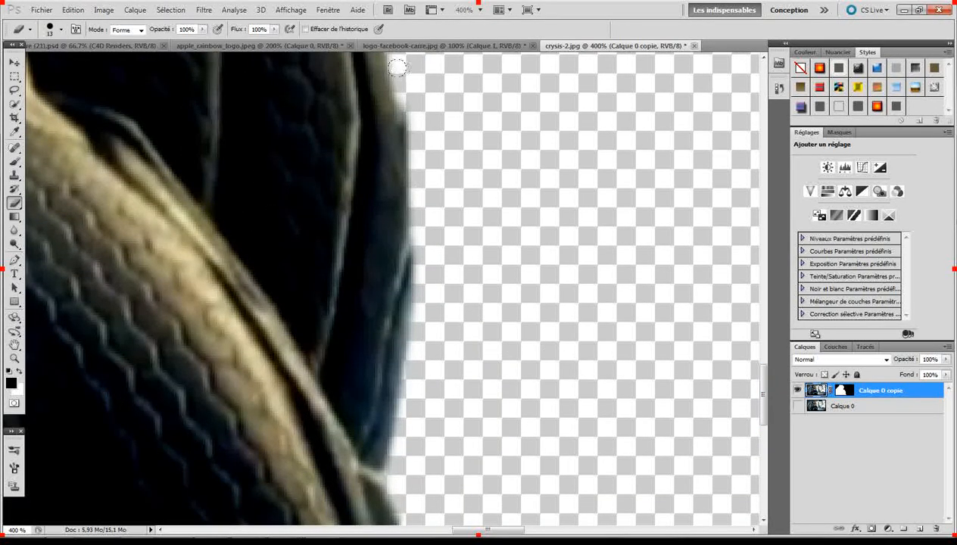
{"action": "left_click_drag", "start_coordinate": [397, 67], "coordinate": [422, 148]}
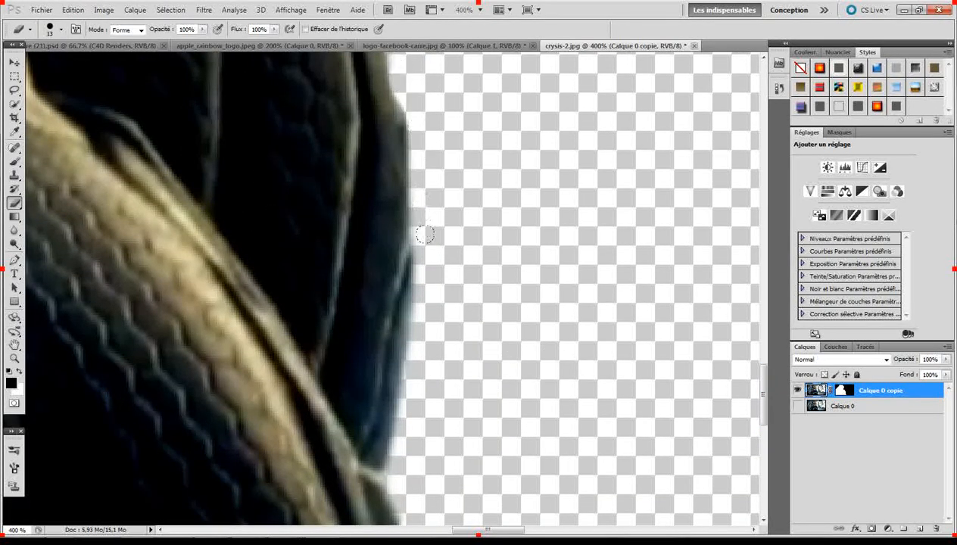
{"action": "left_click_drag", "start_coordinate": [425, 235], "coordinate": [387, 464]}
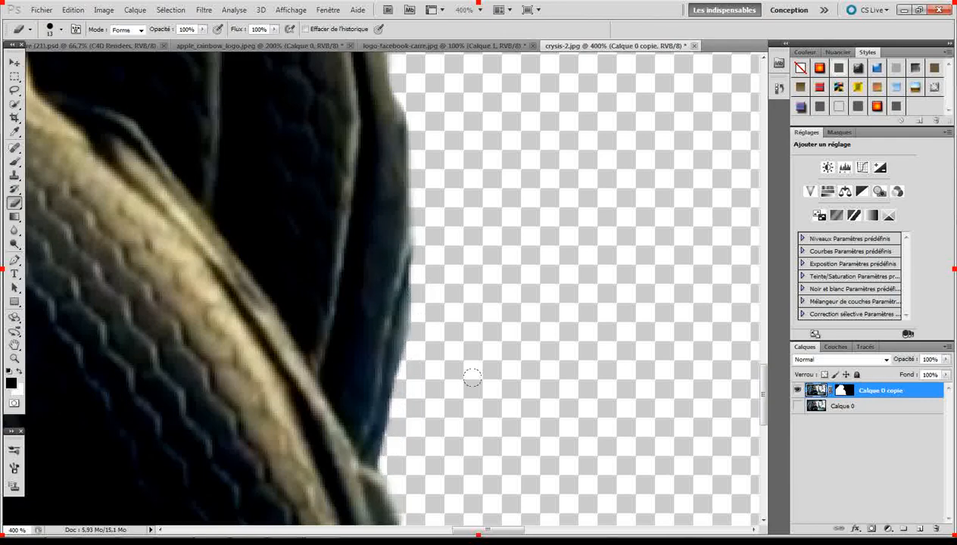
{"action": "key", "text": "ctrl+minus"}
{"action": "key", "text": "ctrl+minus"}
{"action": "key", "text": "ctrl+minus"}
{"action": "key", "text": "ctrl+minus"}
{"action": "key", "text": "ctrl+minus"}
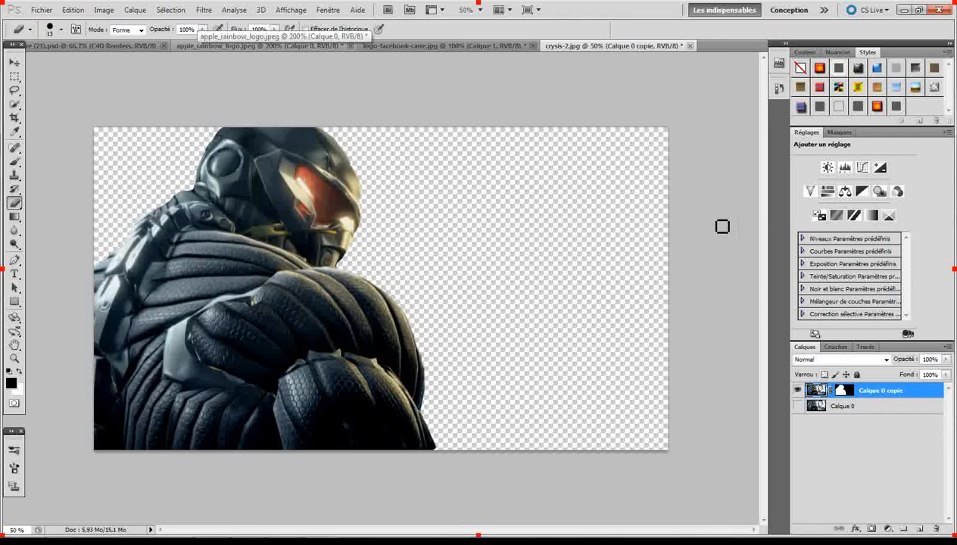
{"action": "left_click", "coordinate": [43, 12]}
{"action": "mouse_move", "coordinate": [103, 10]}
{"action": "left_click", "coordinate": [368, 87]}
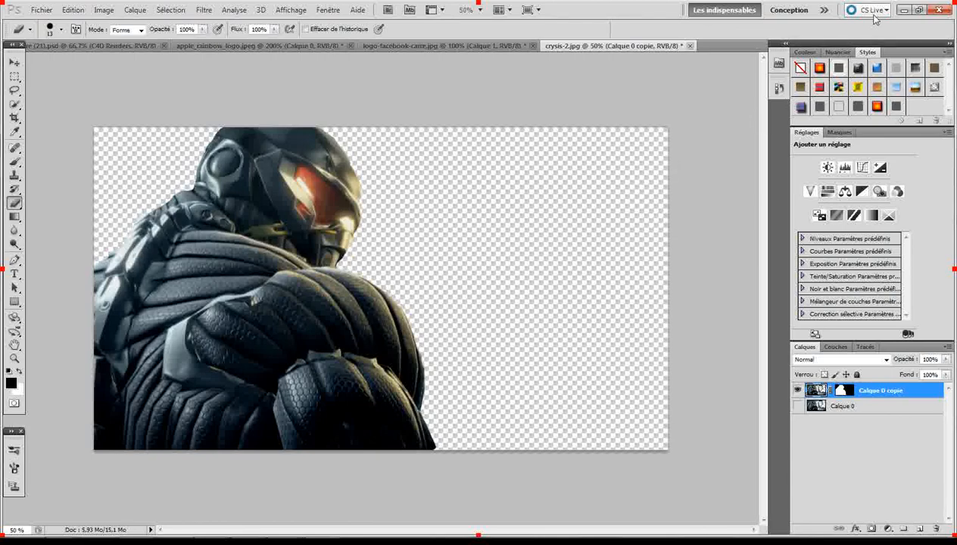
{"action": "mouse_move", "coordinate": [627, 524]}
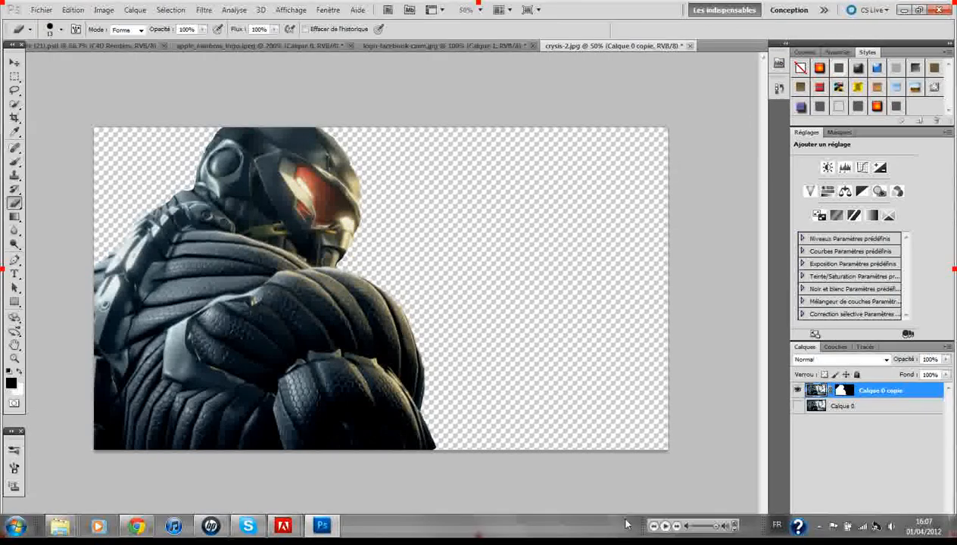
{"action": "left_click", "coordinate": [819, 526]}
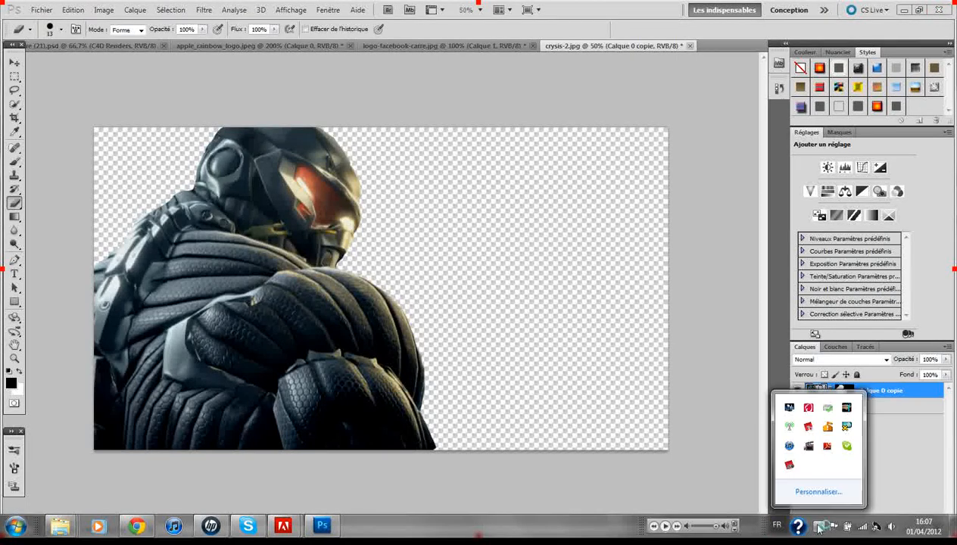